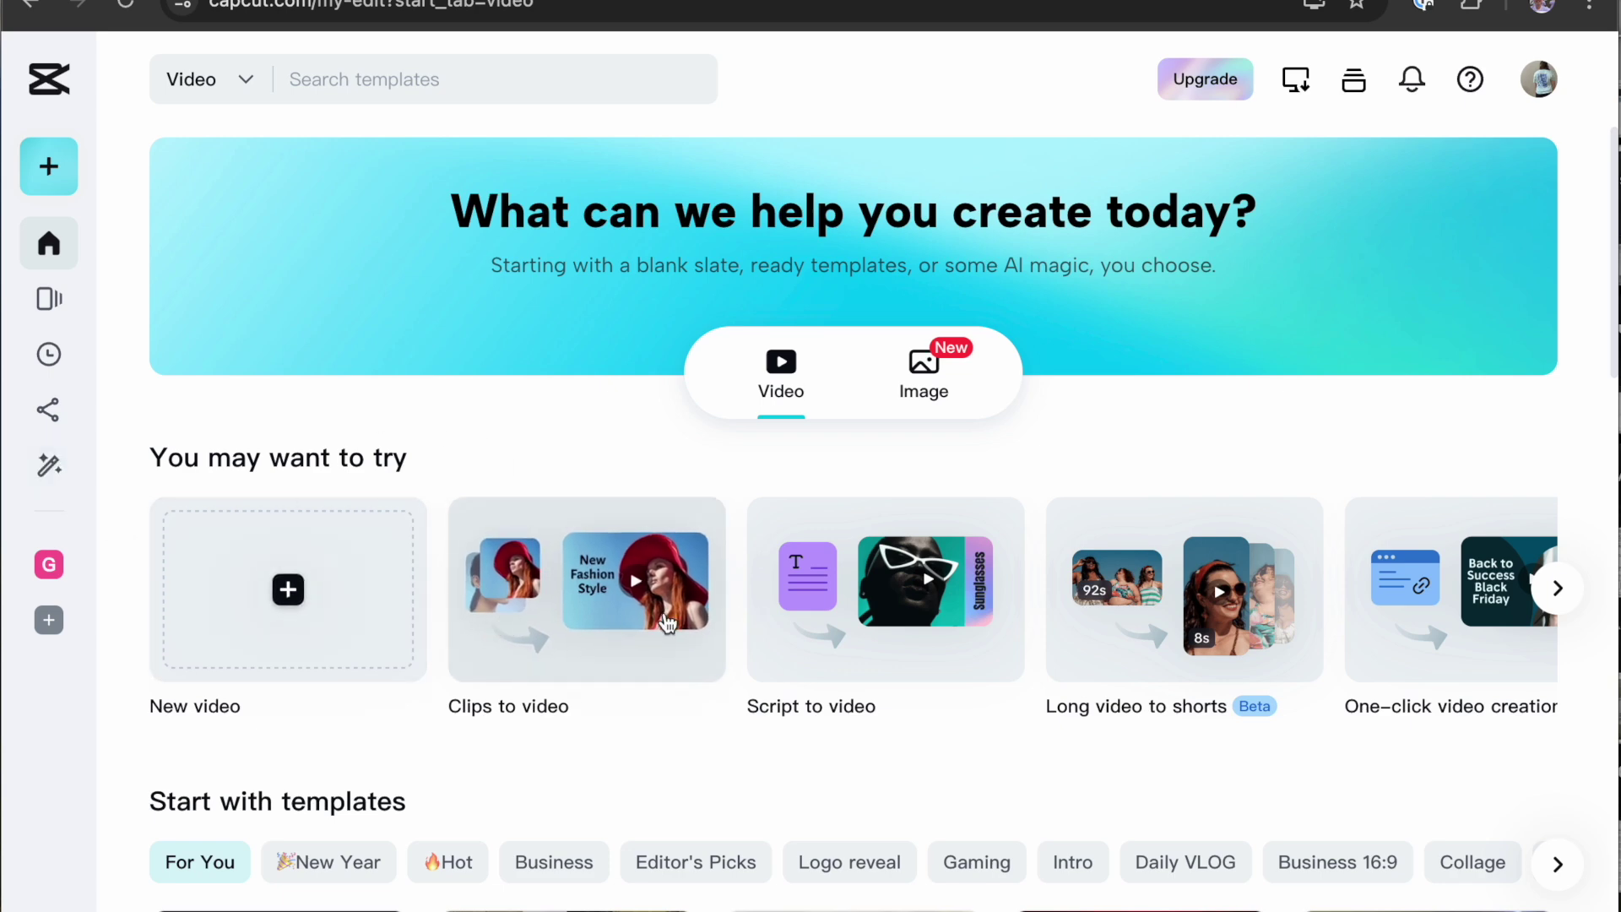
Step: Open the One-click video creation tool from the magic tools for business
left_click(49, 465)
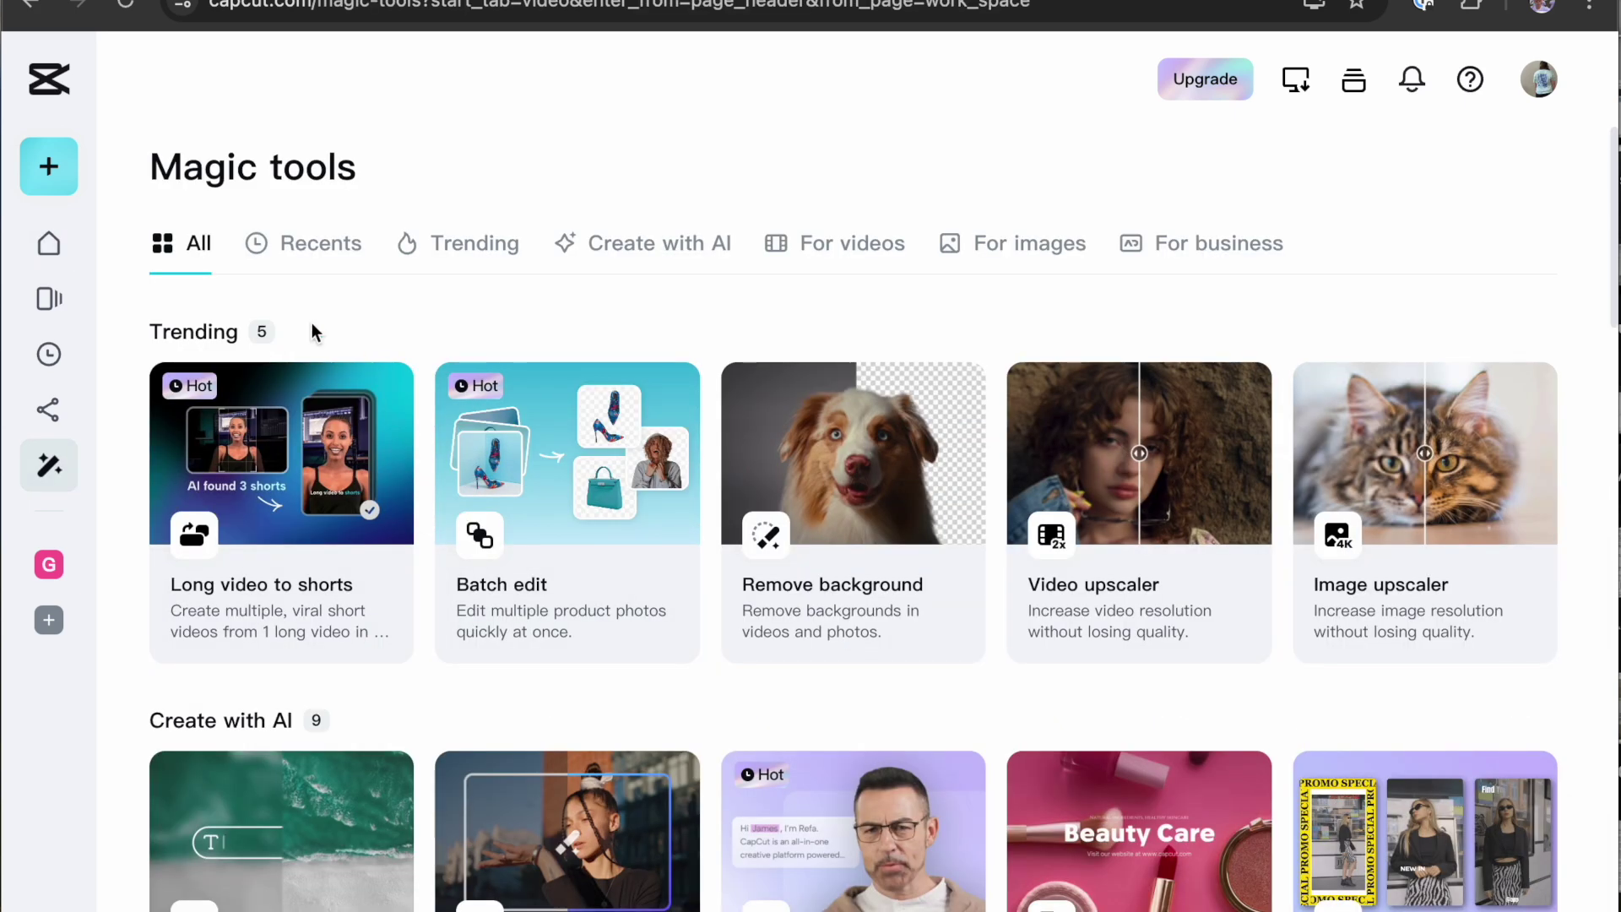
left_click(1249, 258)
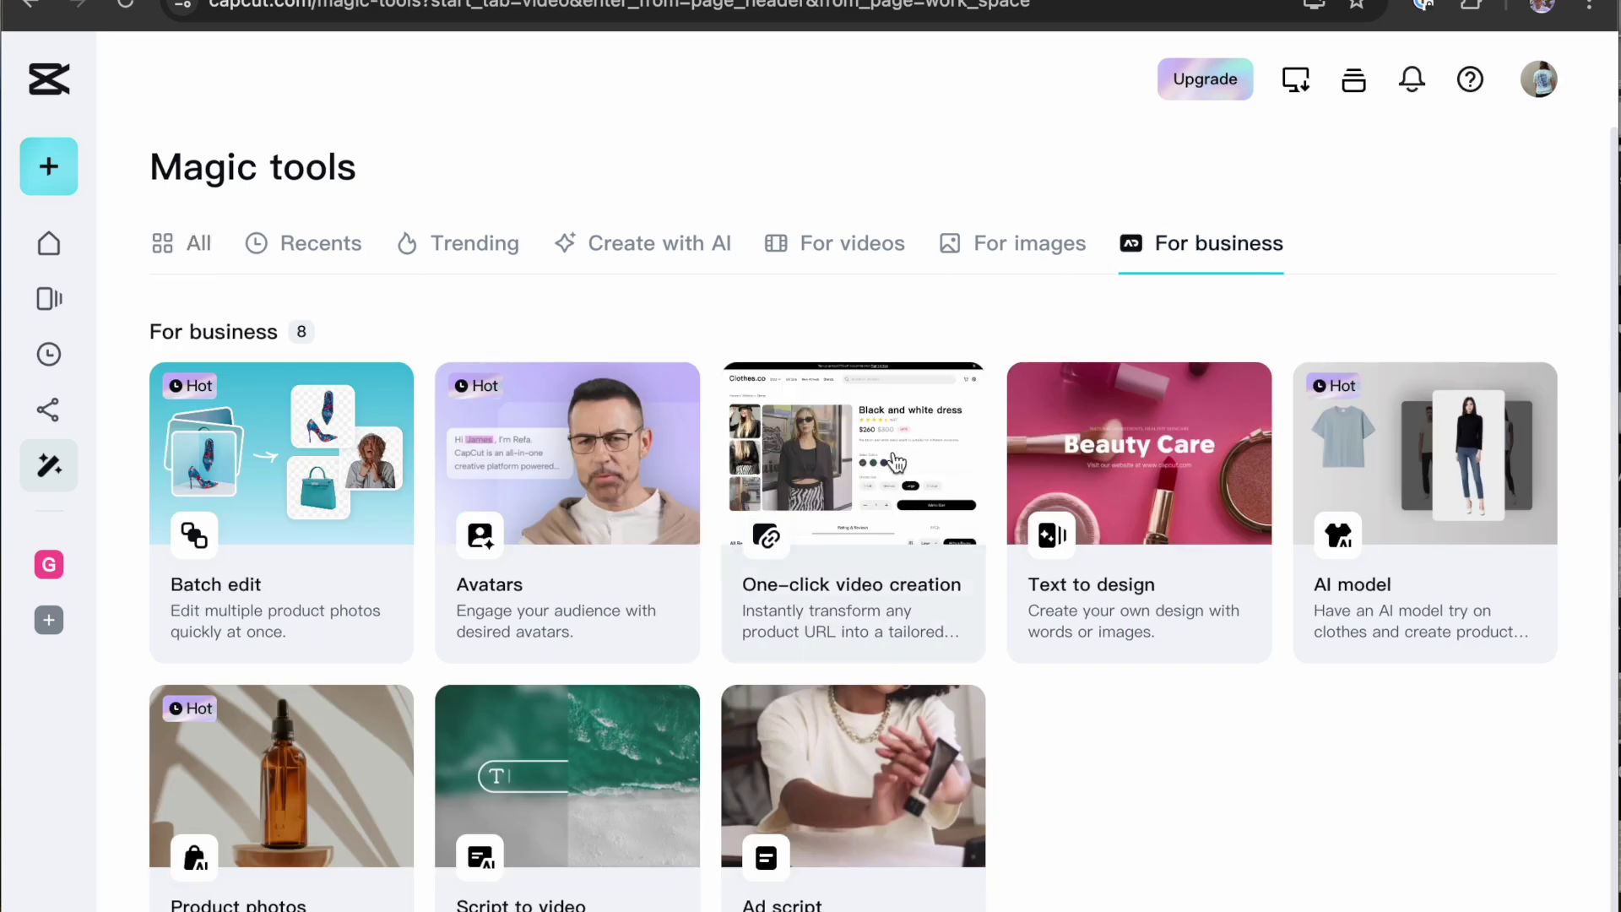
left_click(896, 631)
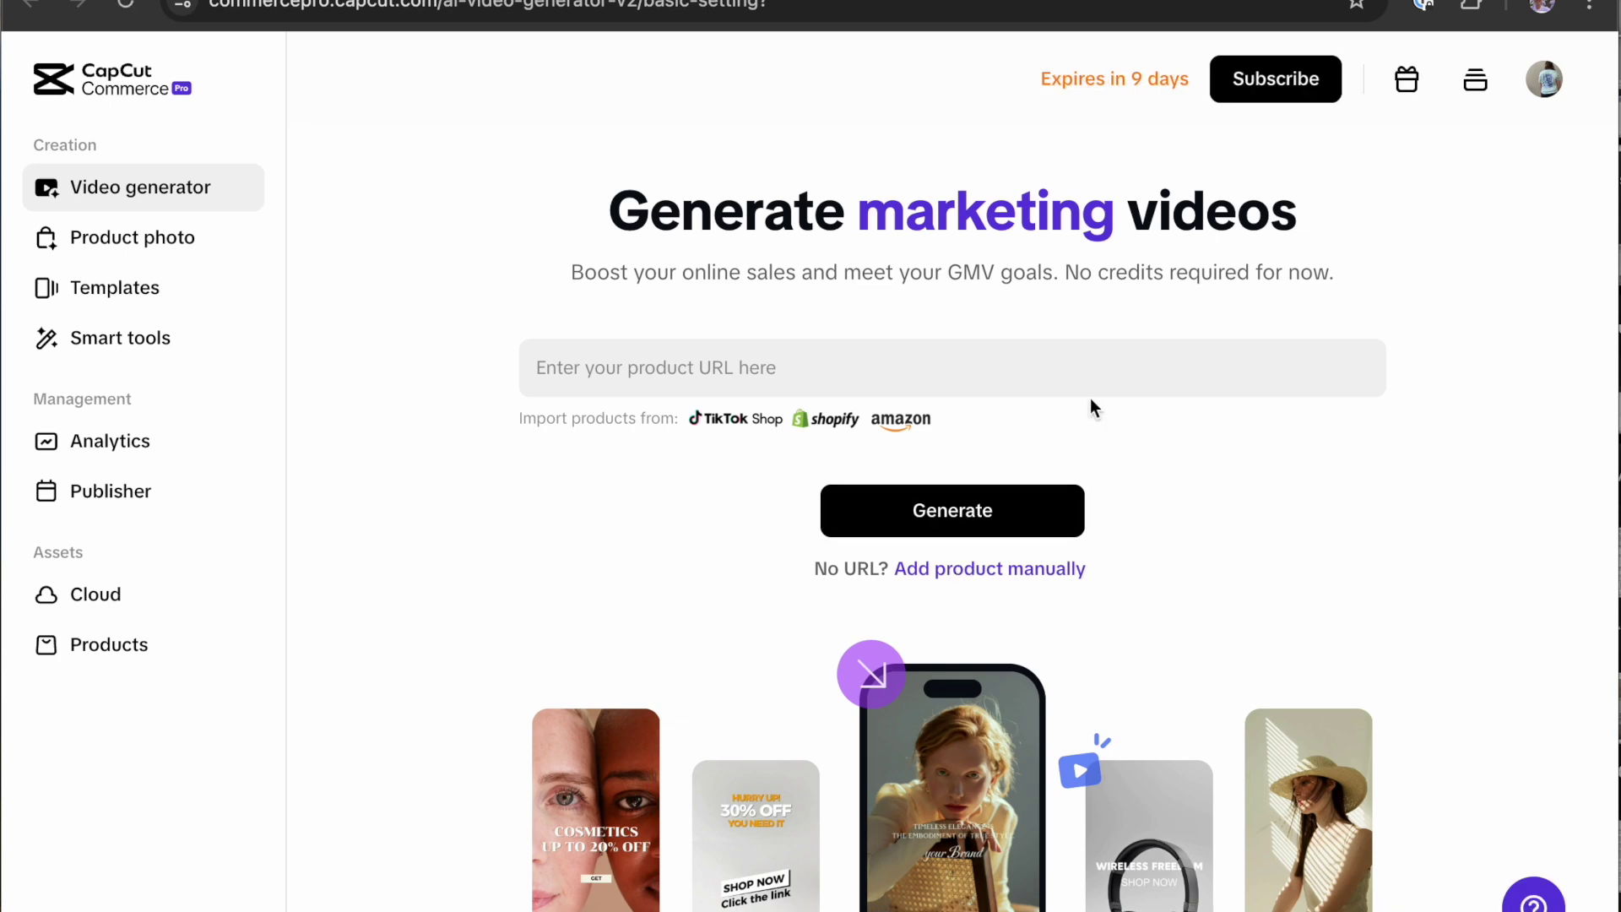
left_click(673, 368)
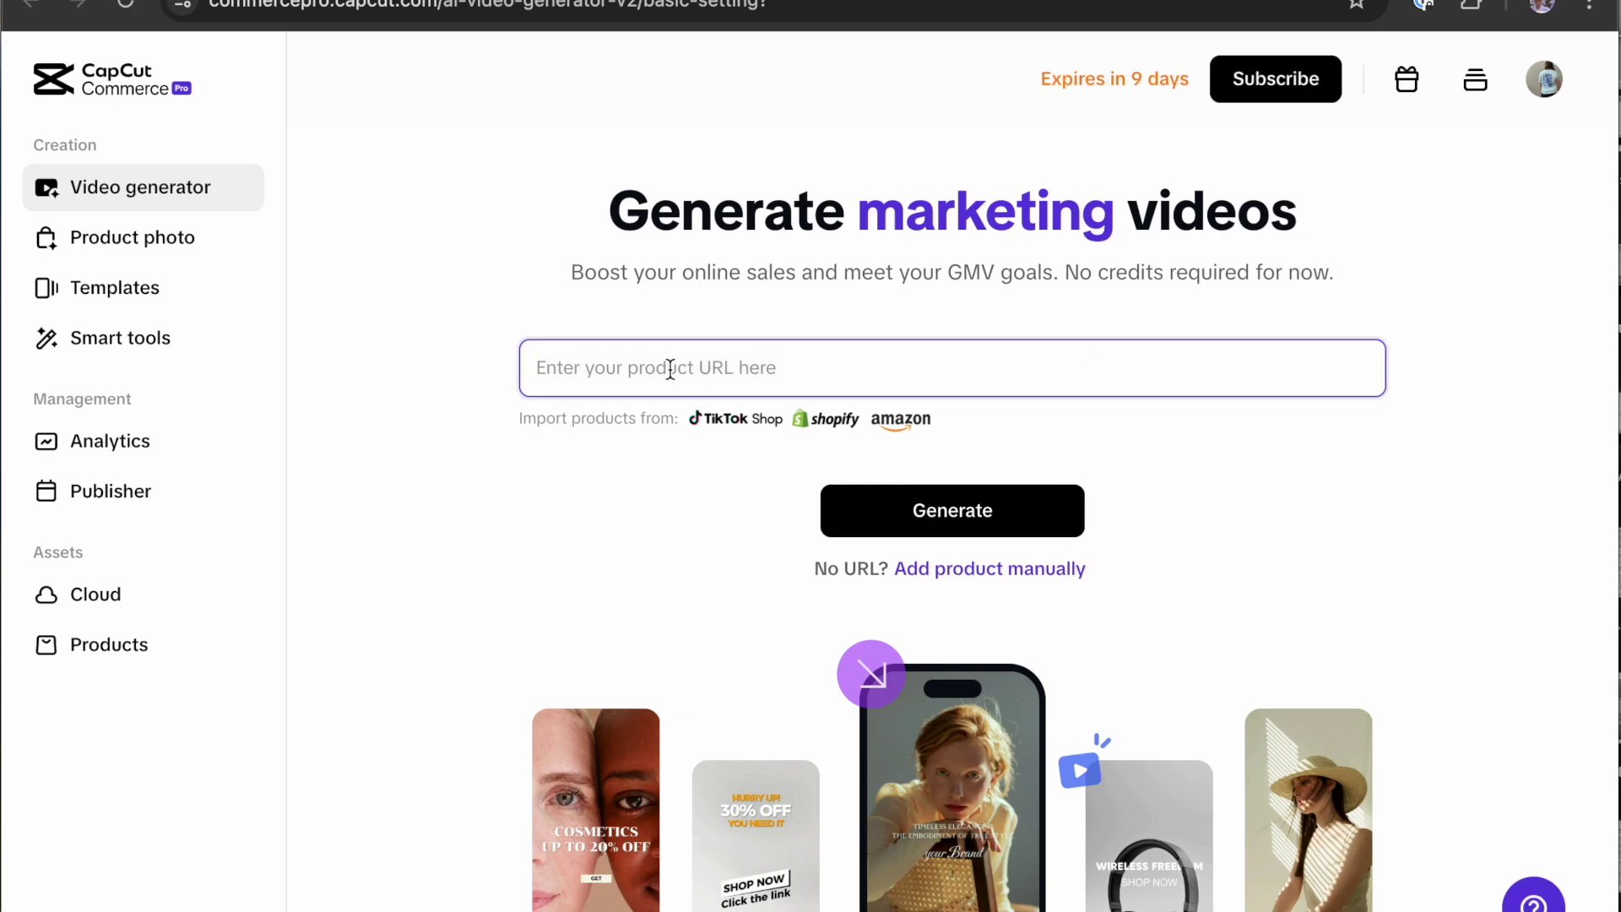
type("https://gingertees.shop/products/pumpkin-spice-mama-tee")
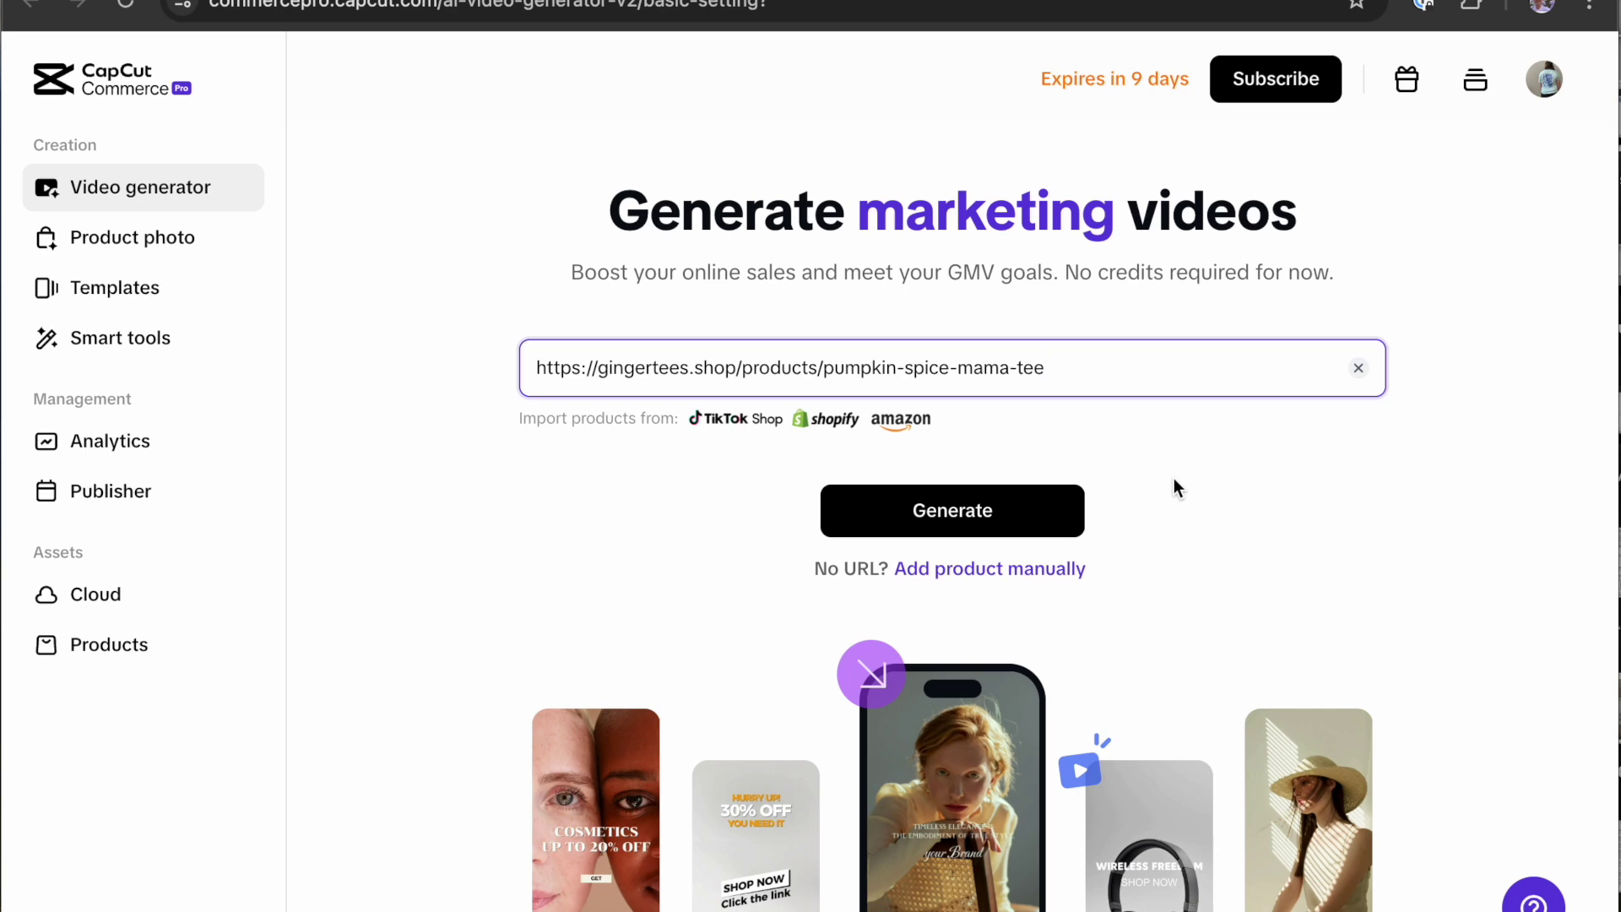
left_click(1005, 518)
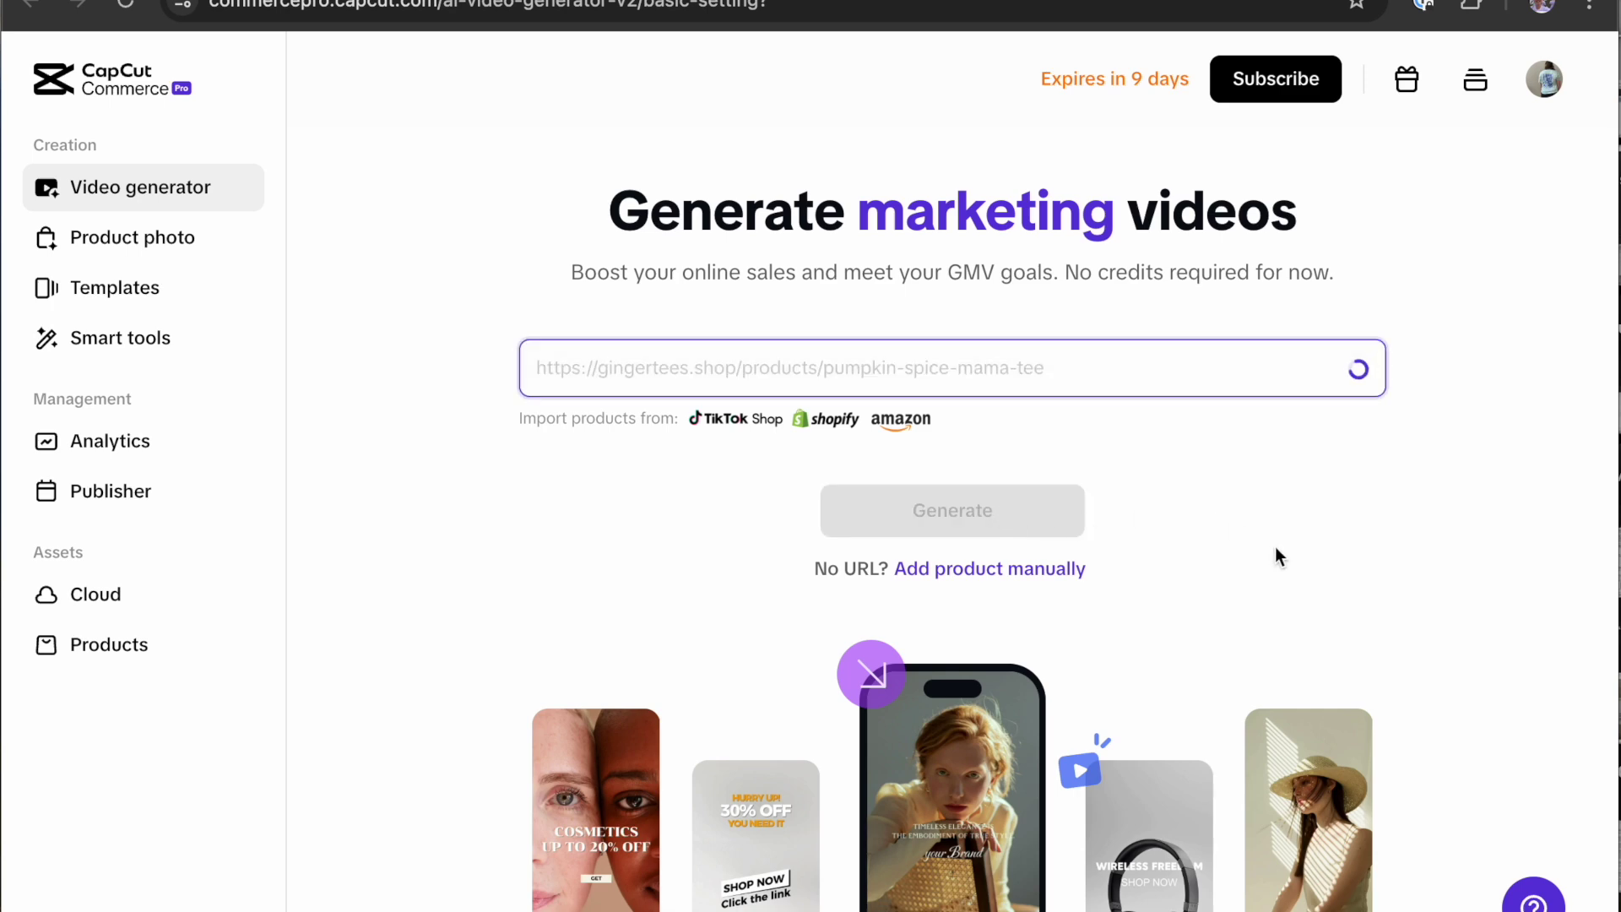
Step: Add "Pumpkin Spice, Fall Season" to the end of the product's highlighted features
left_click(681, 500)
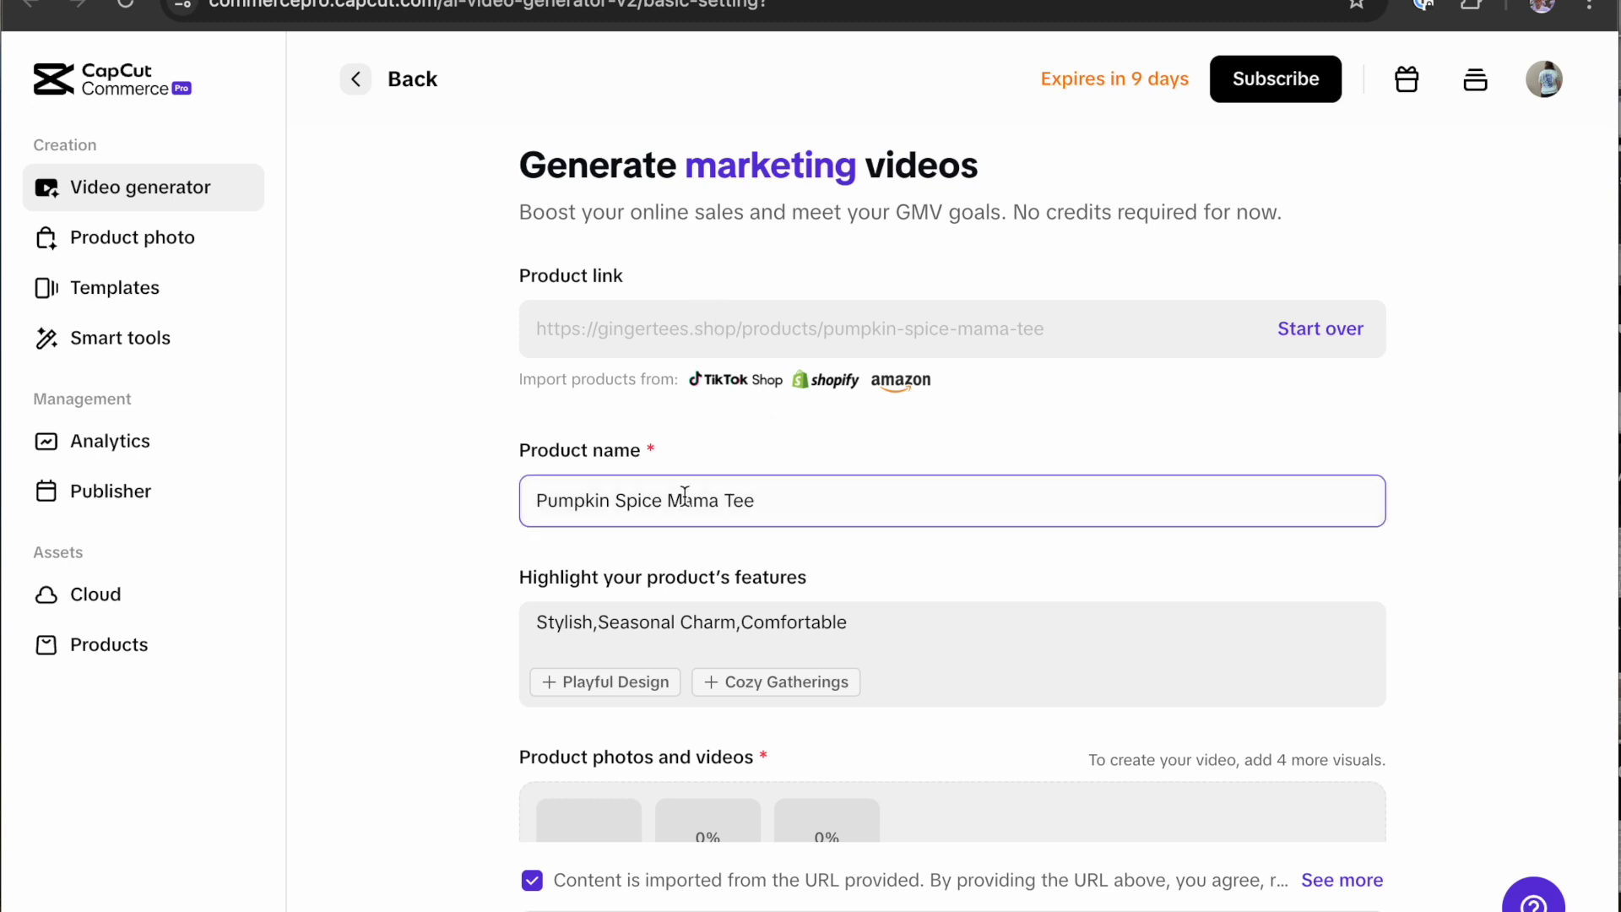
left_click(689, 642)
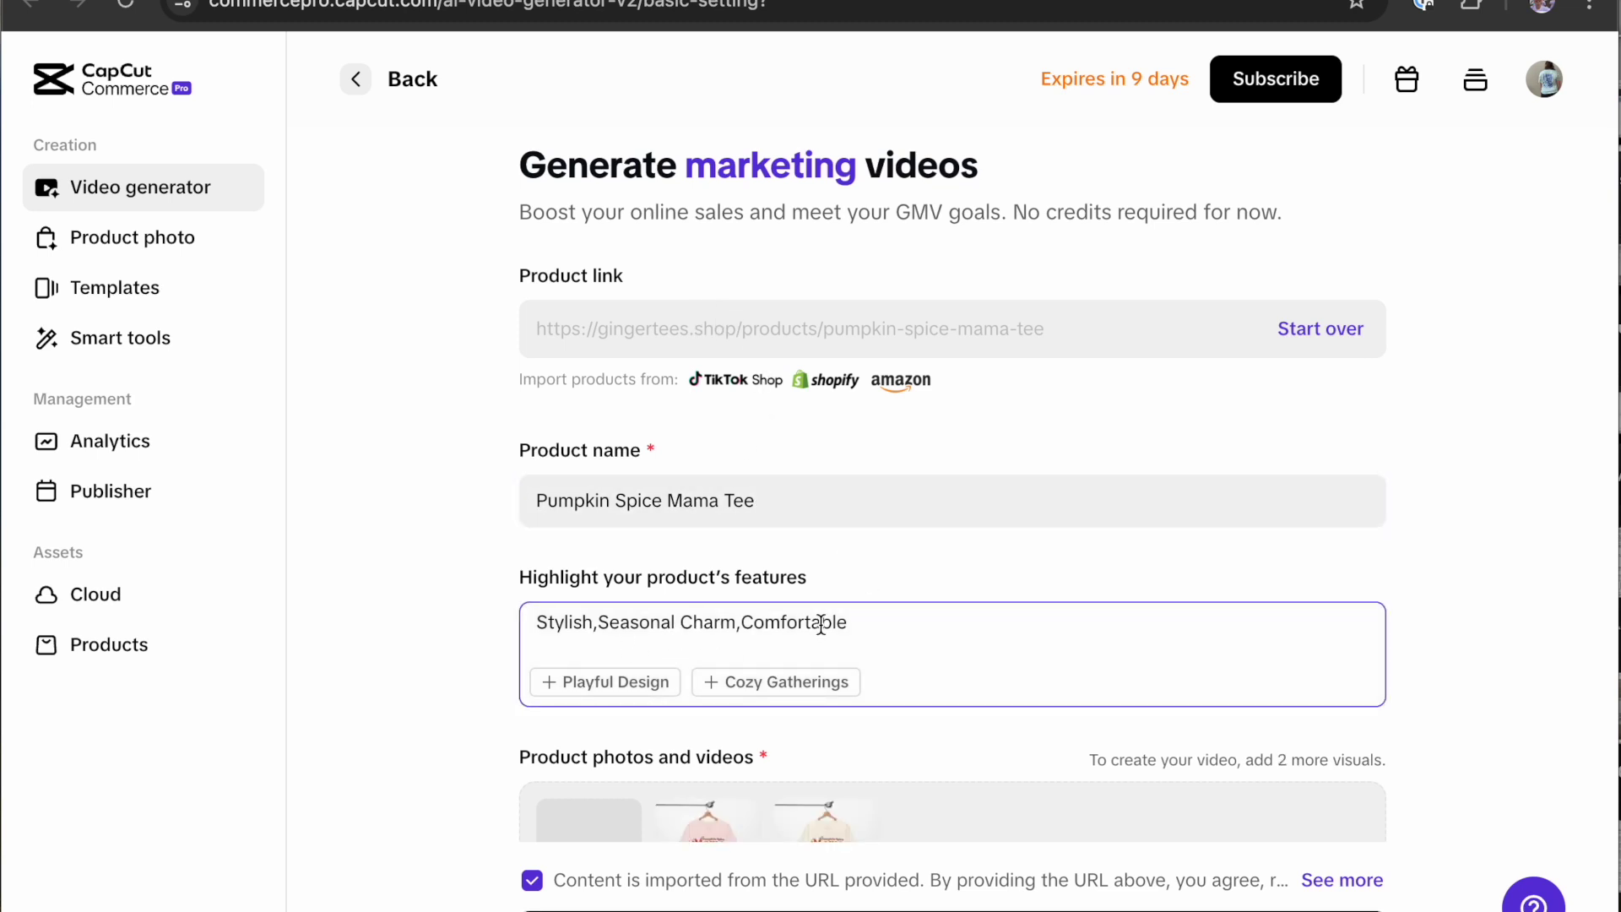
left_click(824, 700)
left_click(891, 647)
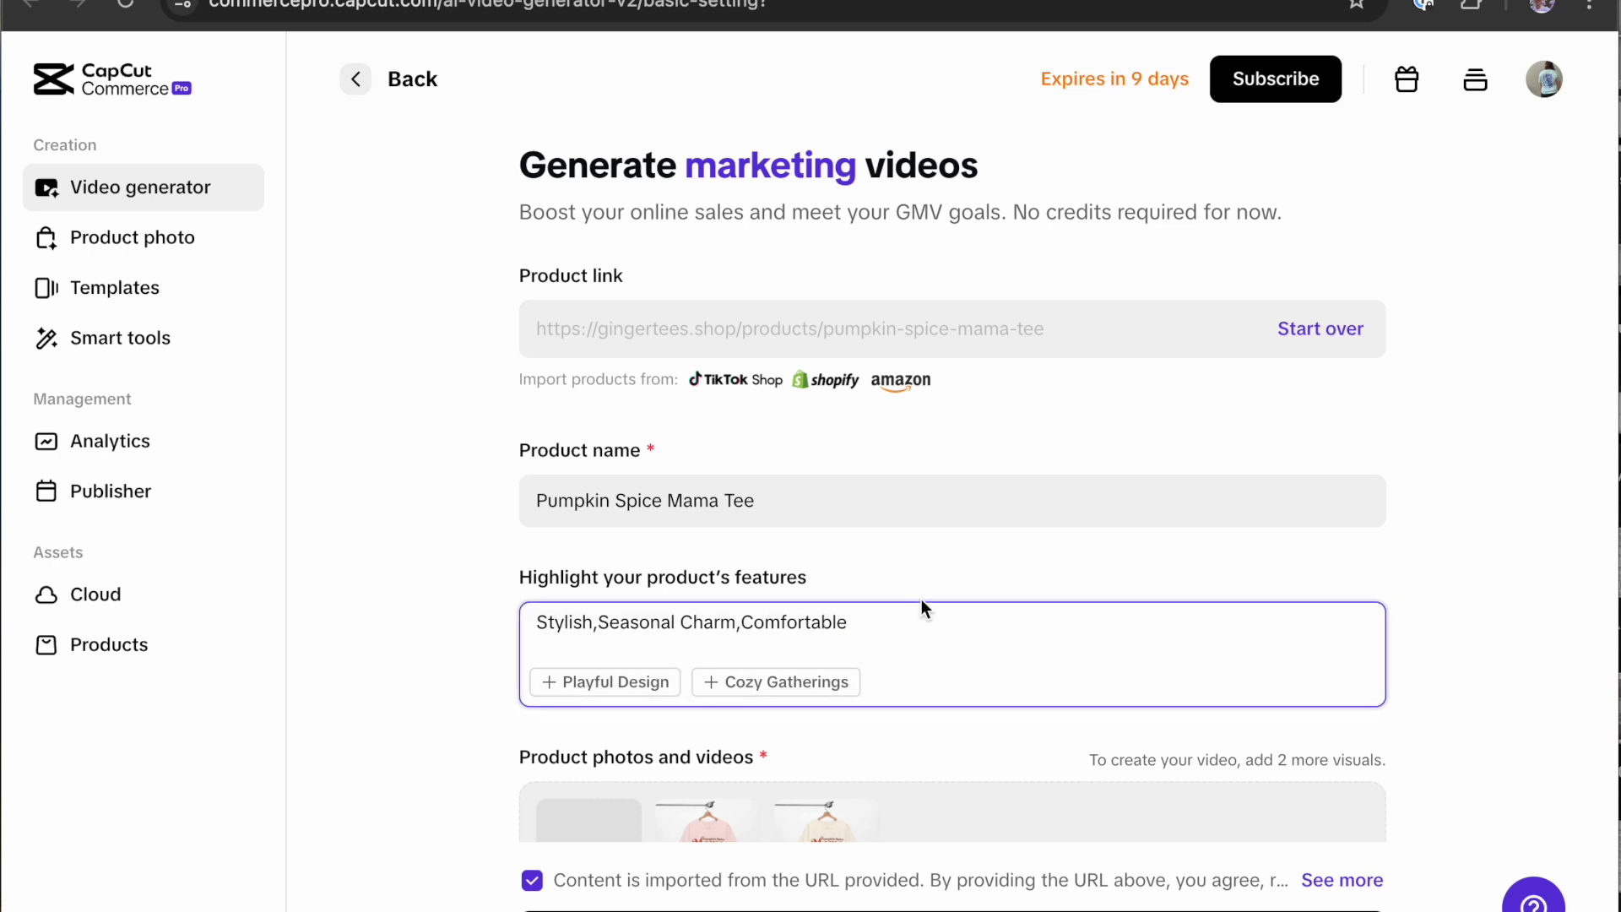
type(", Pumpkin Spice, Fall Season")
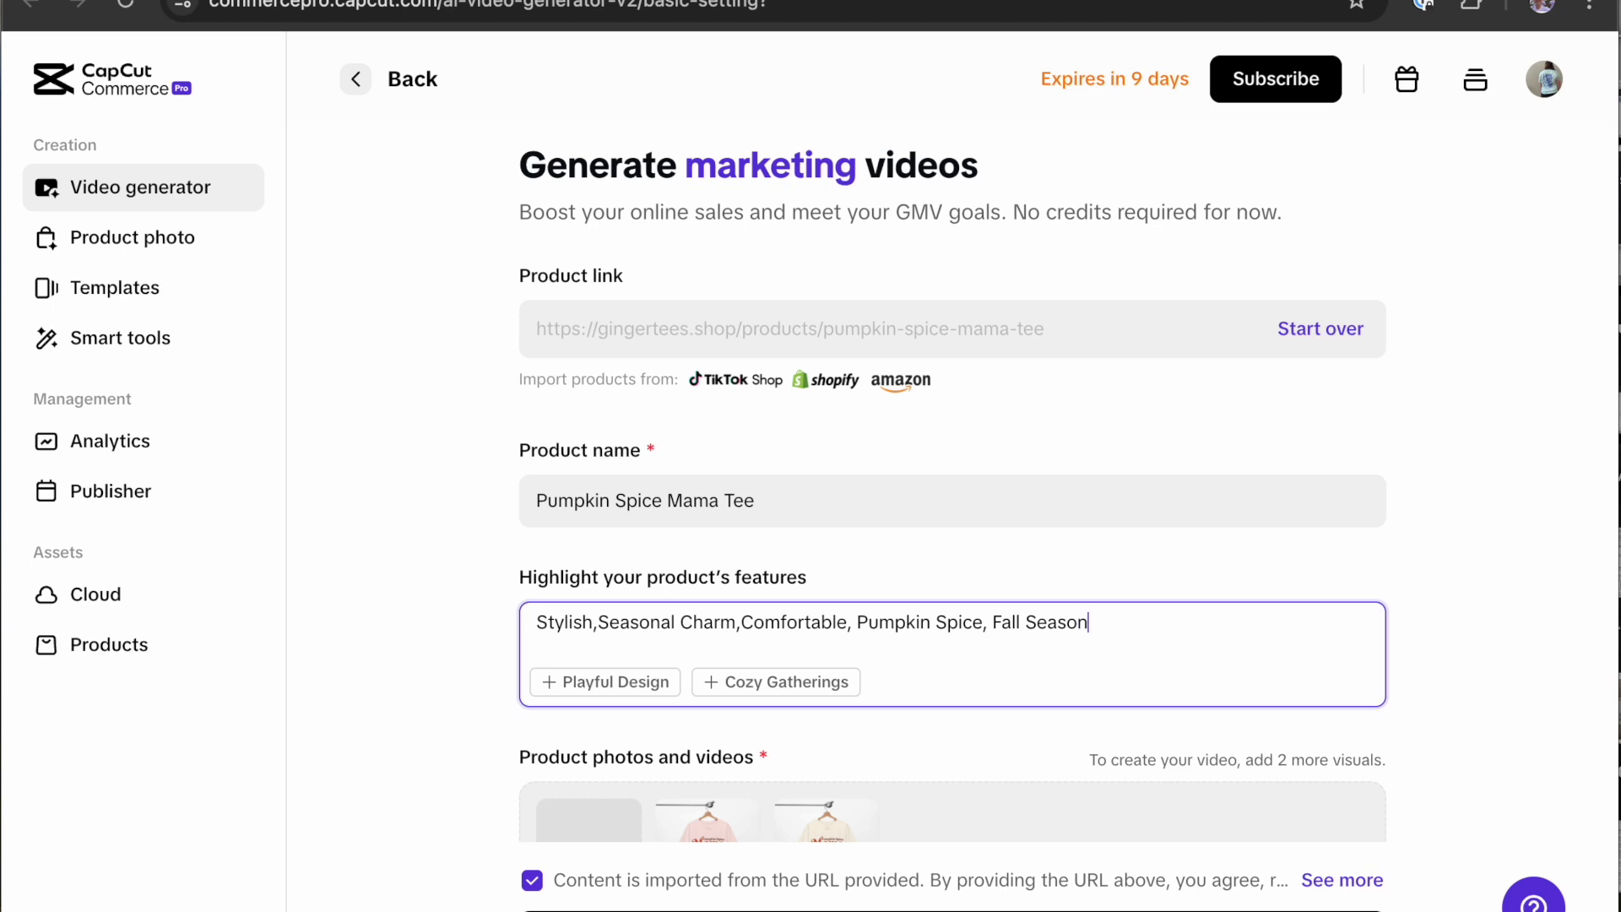
Step: Expand the additional product information and enter Ginger Tees as the brand
scroll(946, 704, "down", 2)
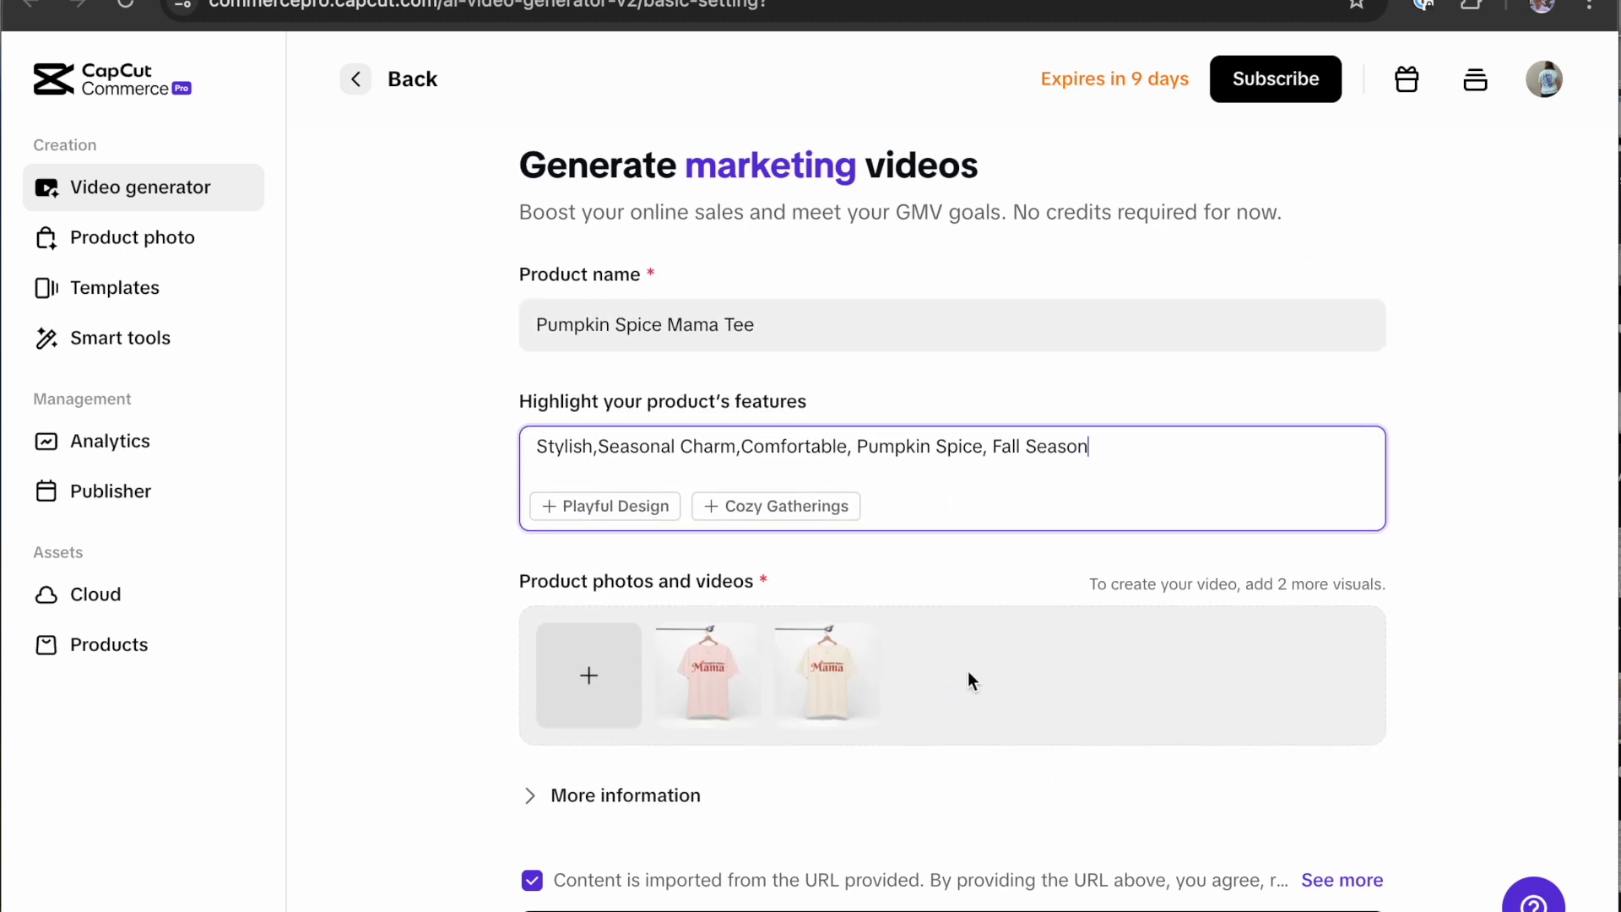
scroll(1172, 677, "down", 2)
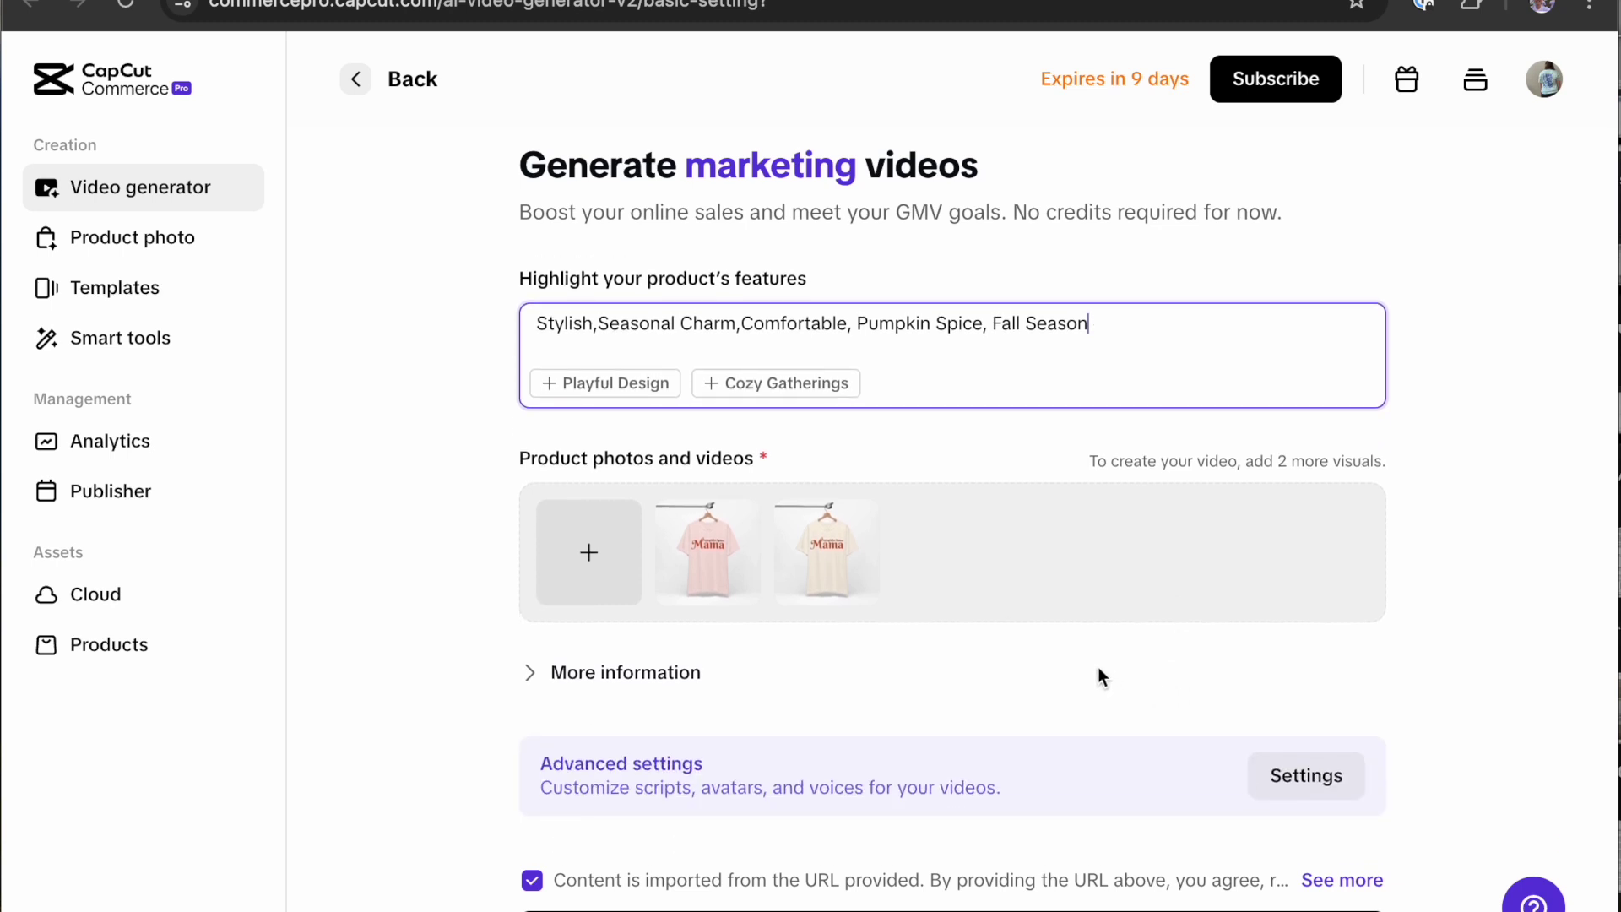
scroll(929, 685, "down", 1)
left_click(535, 664)
scroll(673, 431, "down", 5)
double_click(590, 297)
type("Gi")
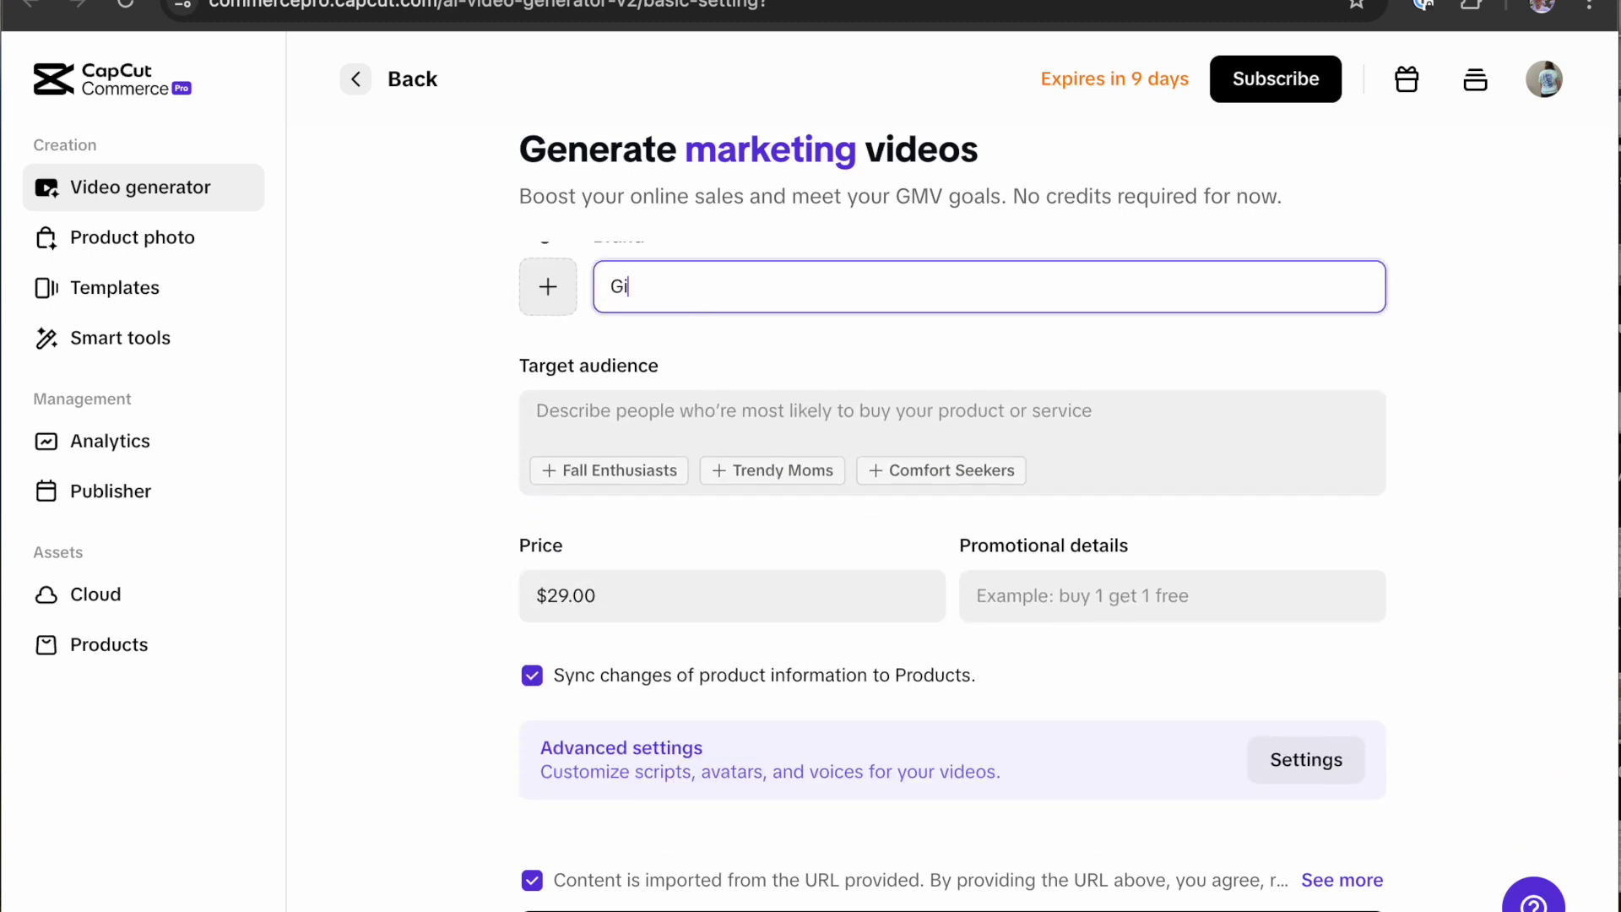
type("nger Tees")
Step: Fill the target audience with the suggestions Fall Enthusiasts and Trendy Moms, plus "Moms who love coffee"
left_click(713, 405)
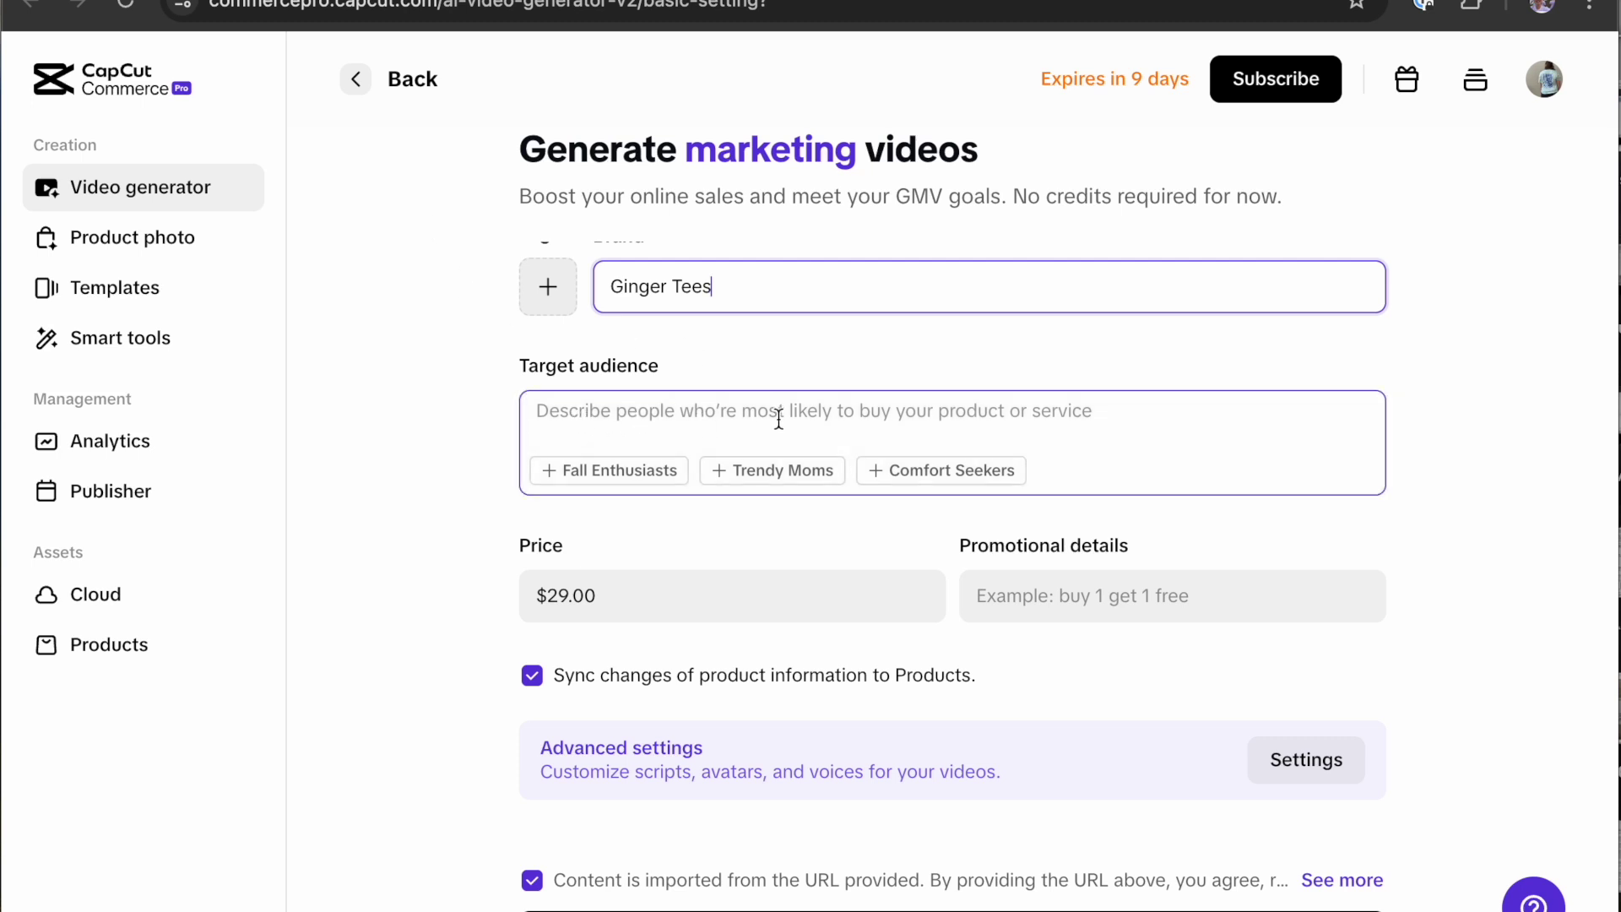
left_click(615, 470)
left_click(641, 473)
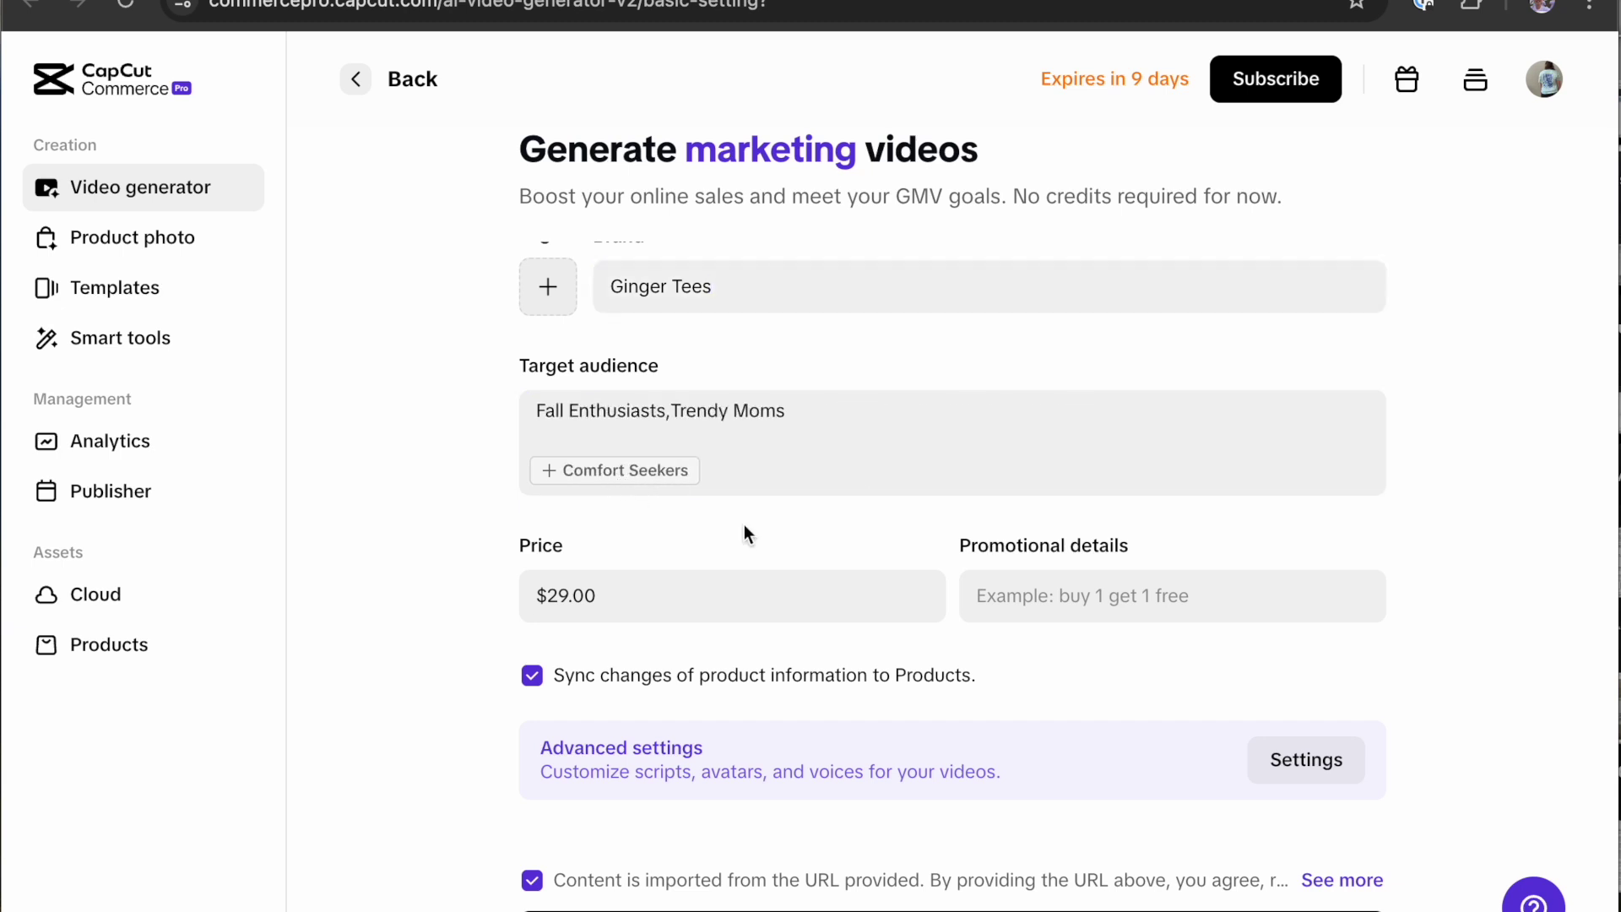
left_click(840, 413)
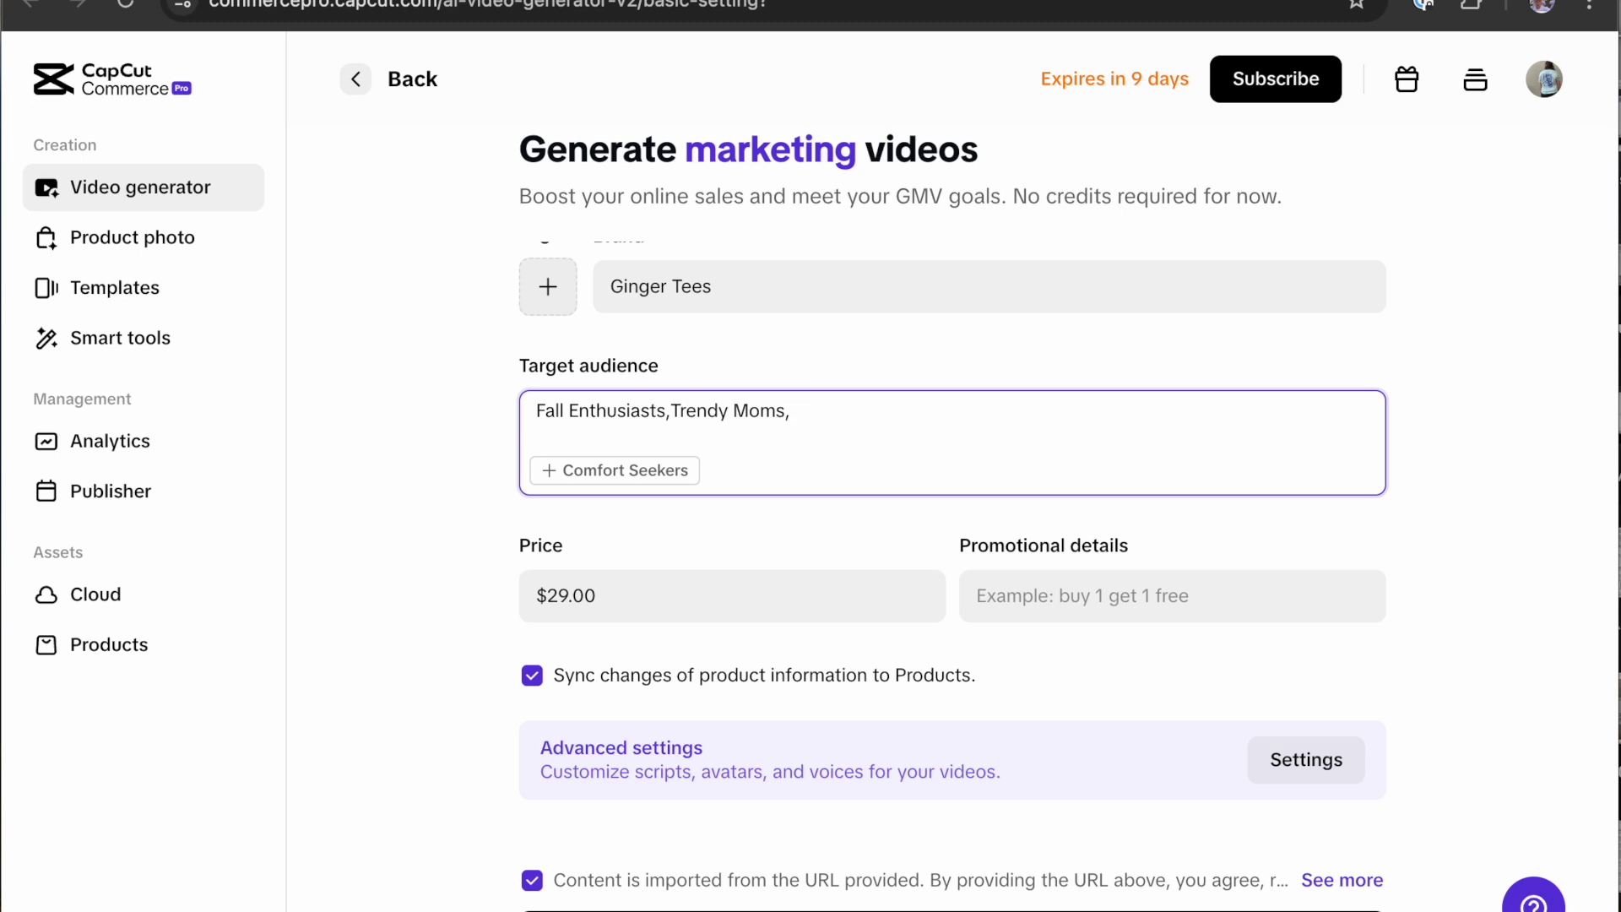
type(", Moms would")
key("BackSpace")
type("ho love coffee")
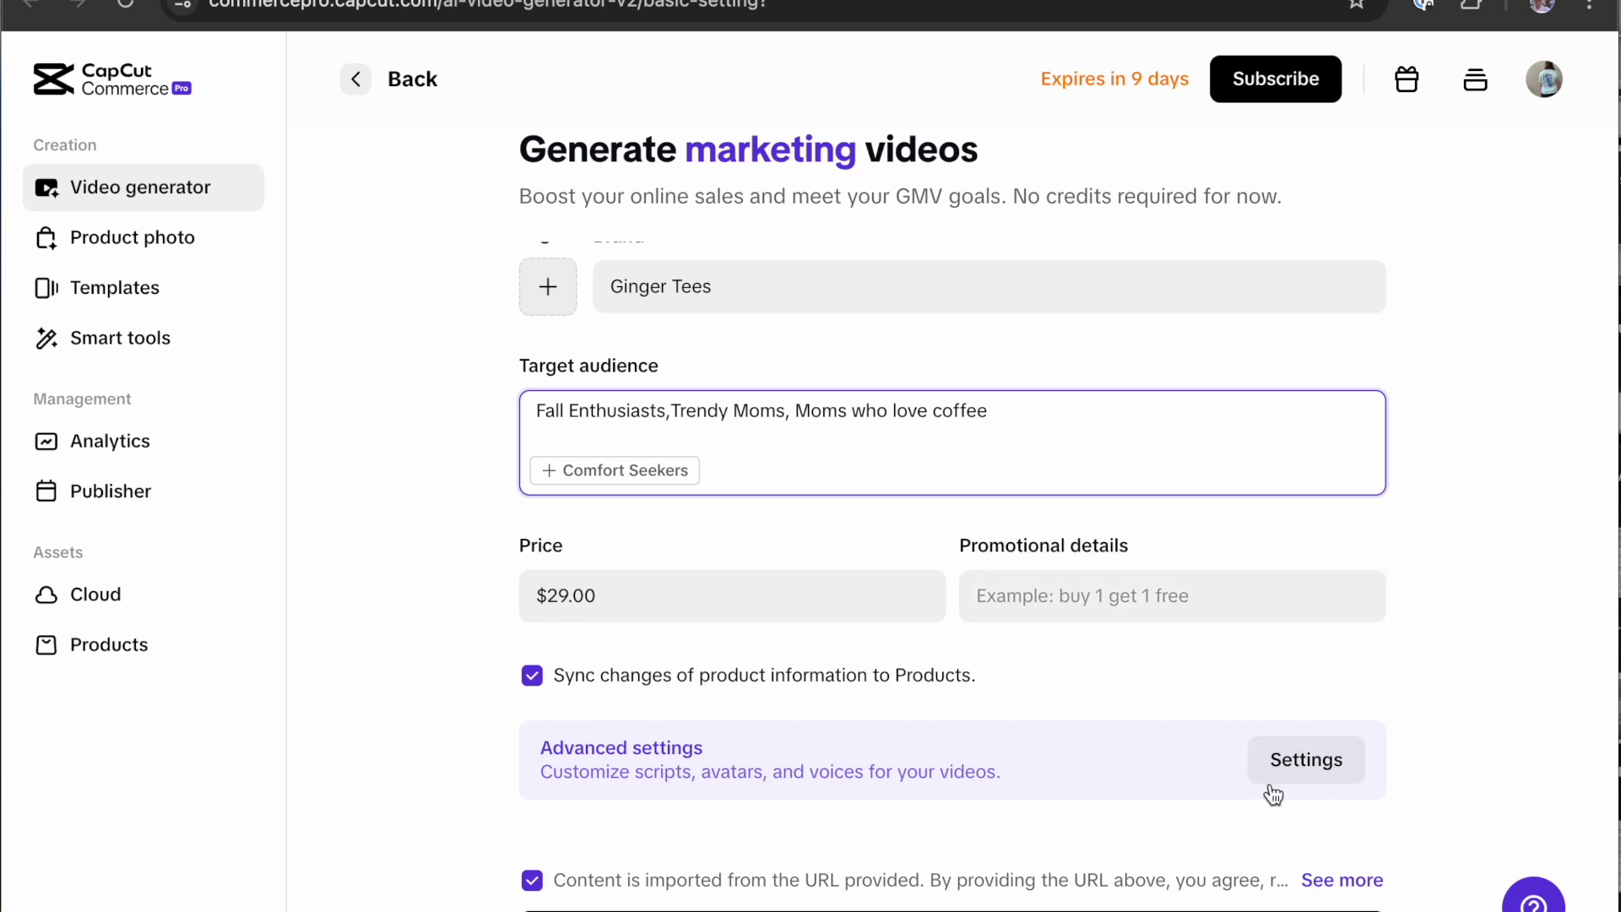
Step: Open the advanced settings and set the video duration to ~30s after trying ~15s
left_click(1308, 764)
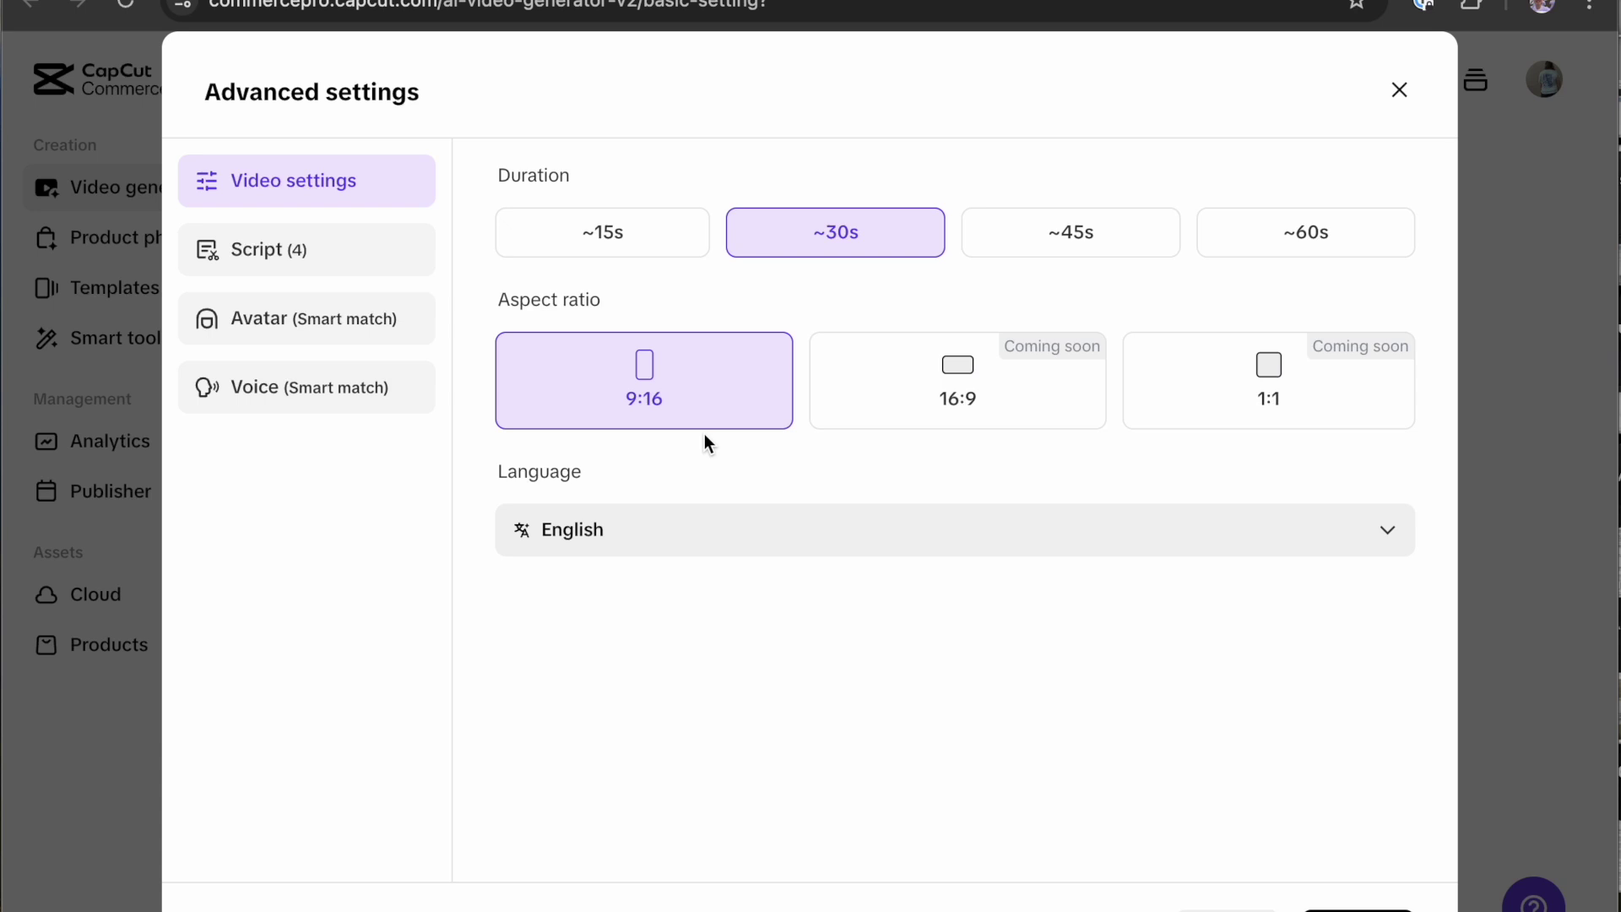
left_click(601, 245)
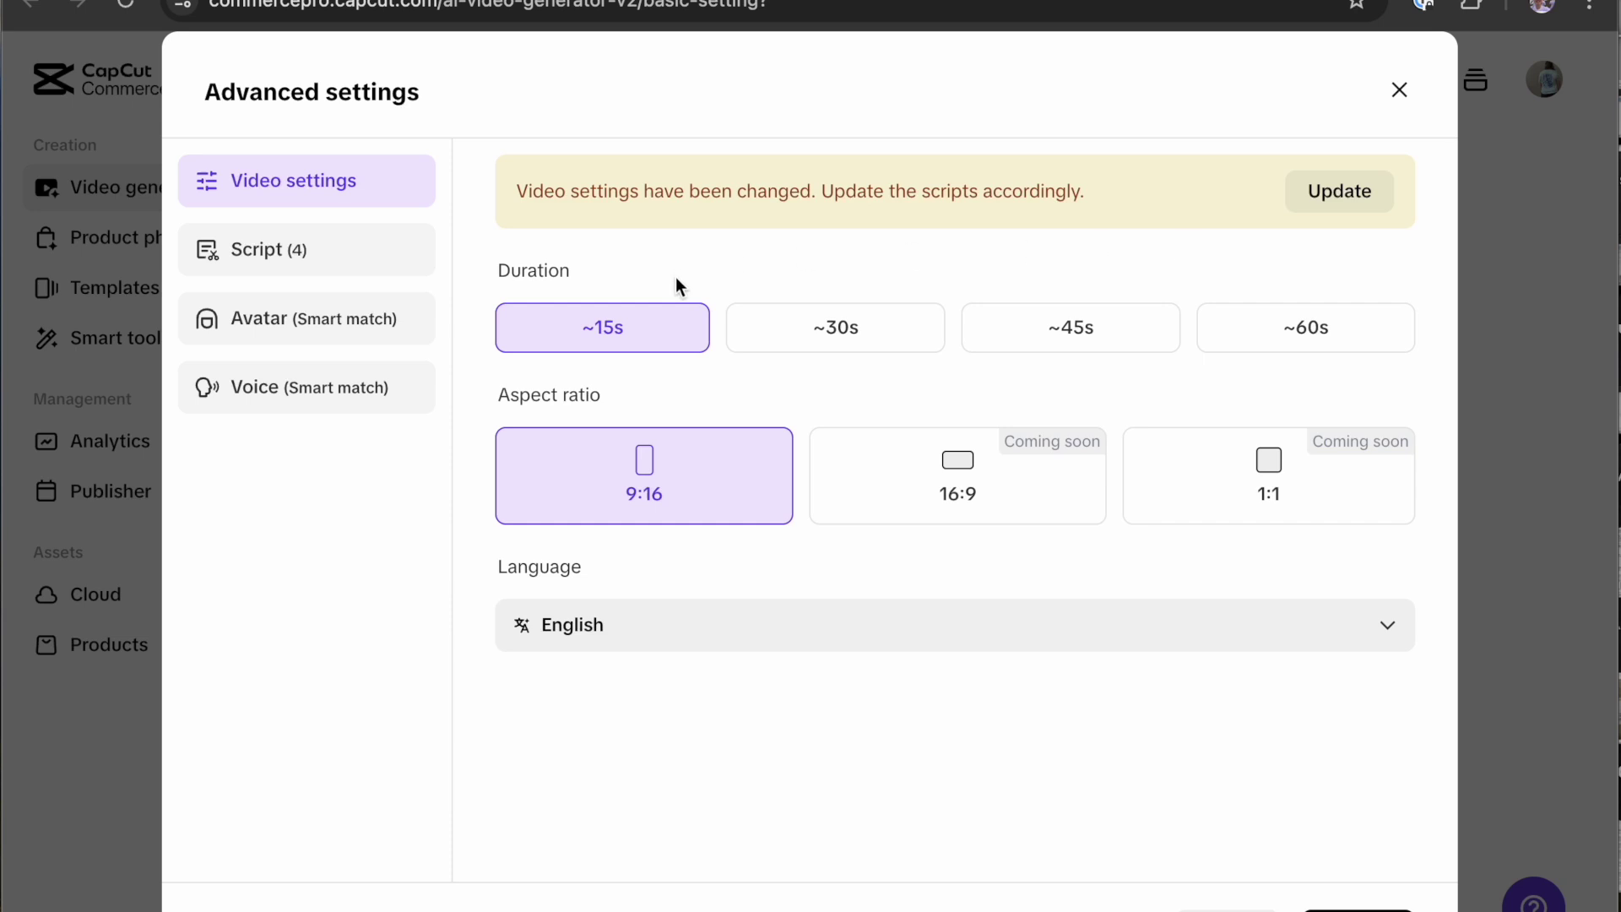
left_click(837, 353)
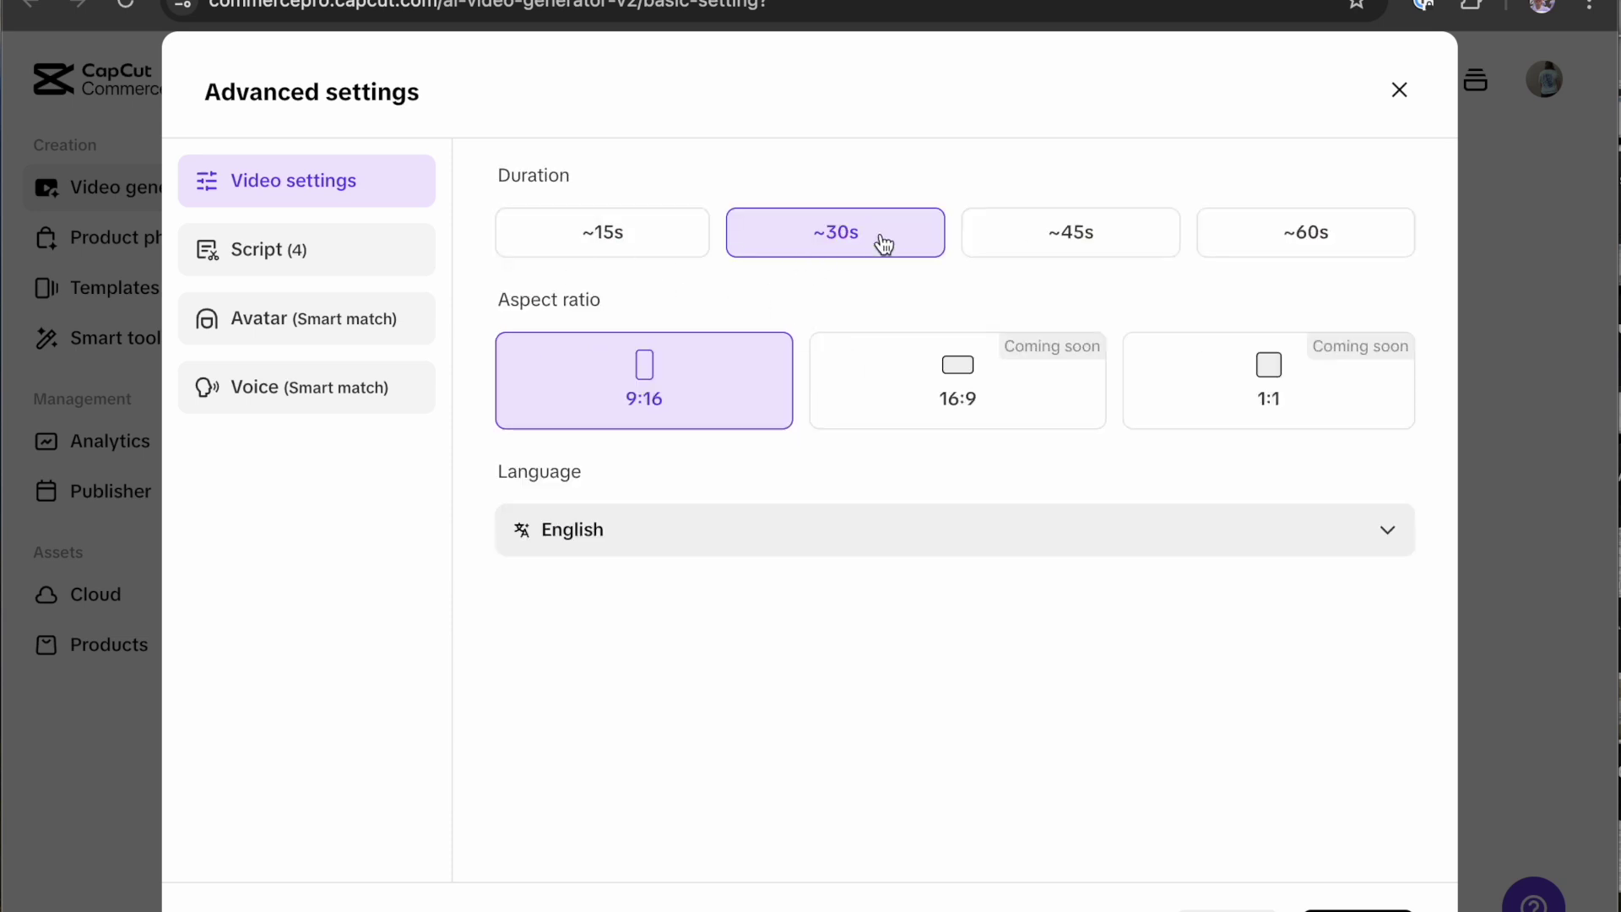
Step: Review the generated scripts for the product video in the advanced settings
left_click(264, 257)
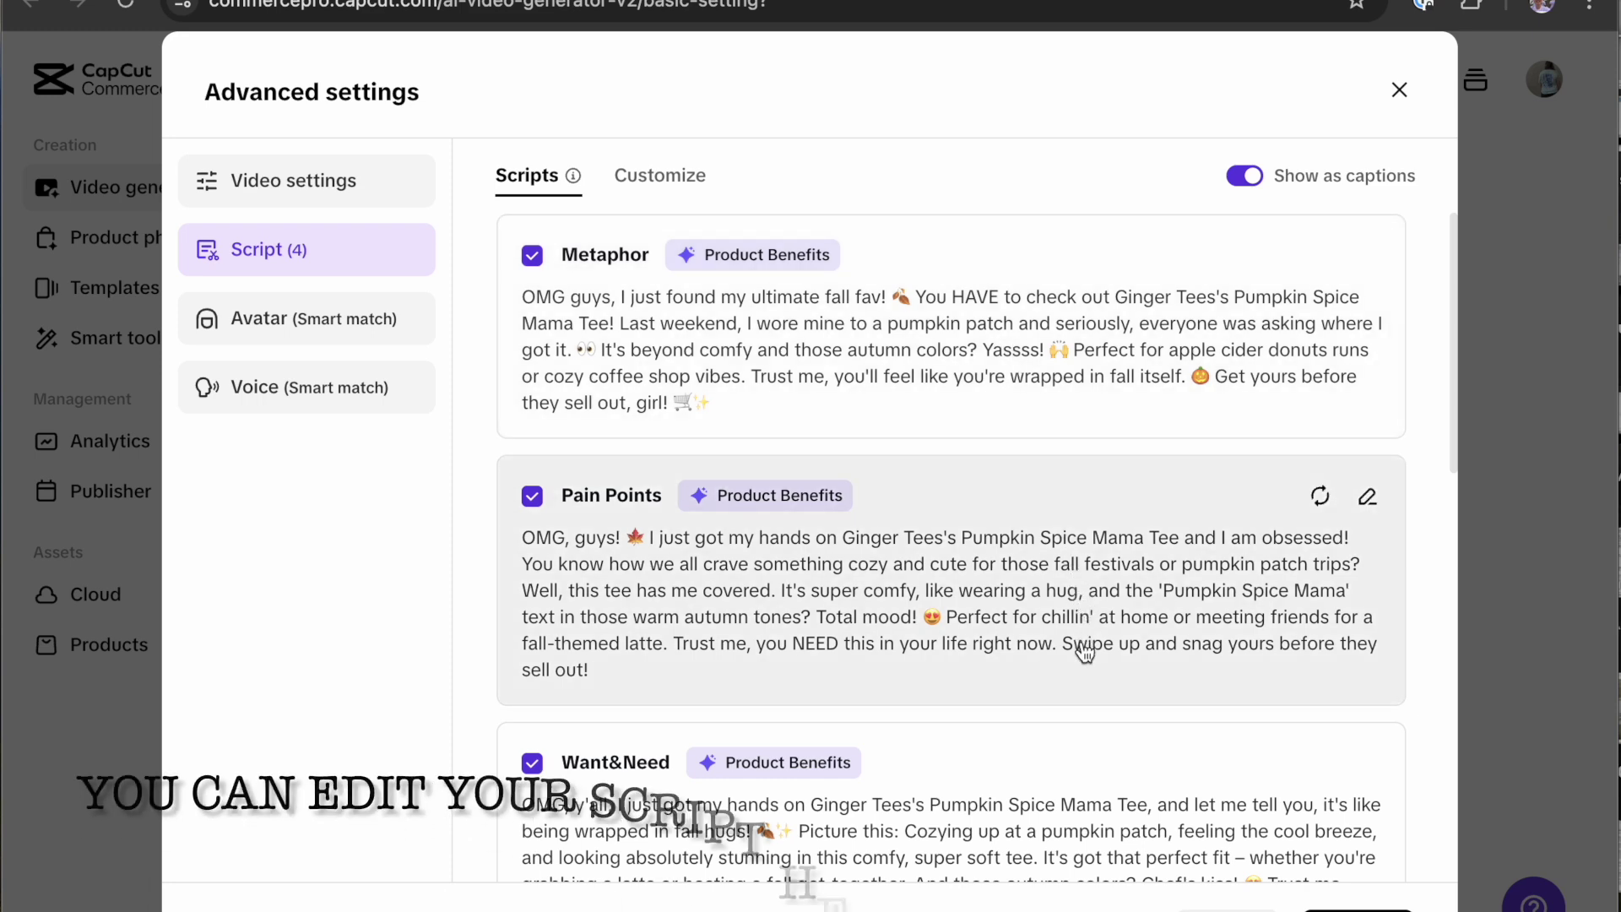
scroll(1098, 676, "down", 1)
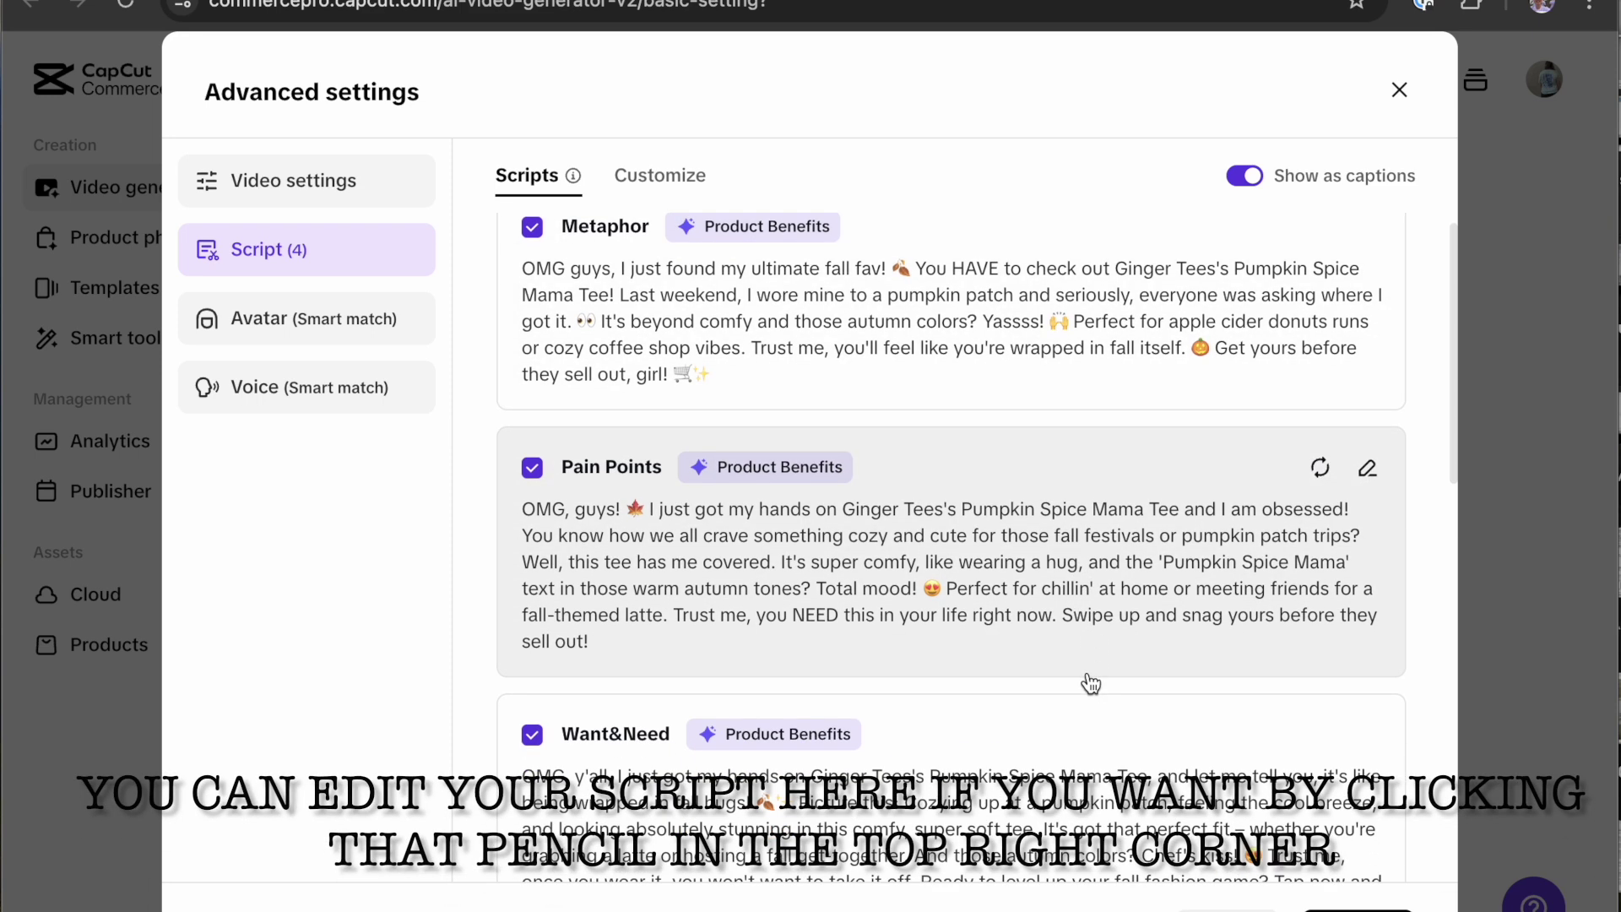
scroll(1136, 718, "down", 4)
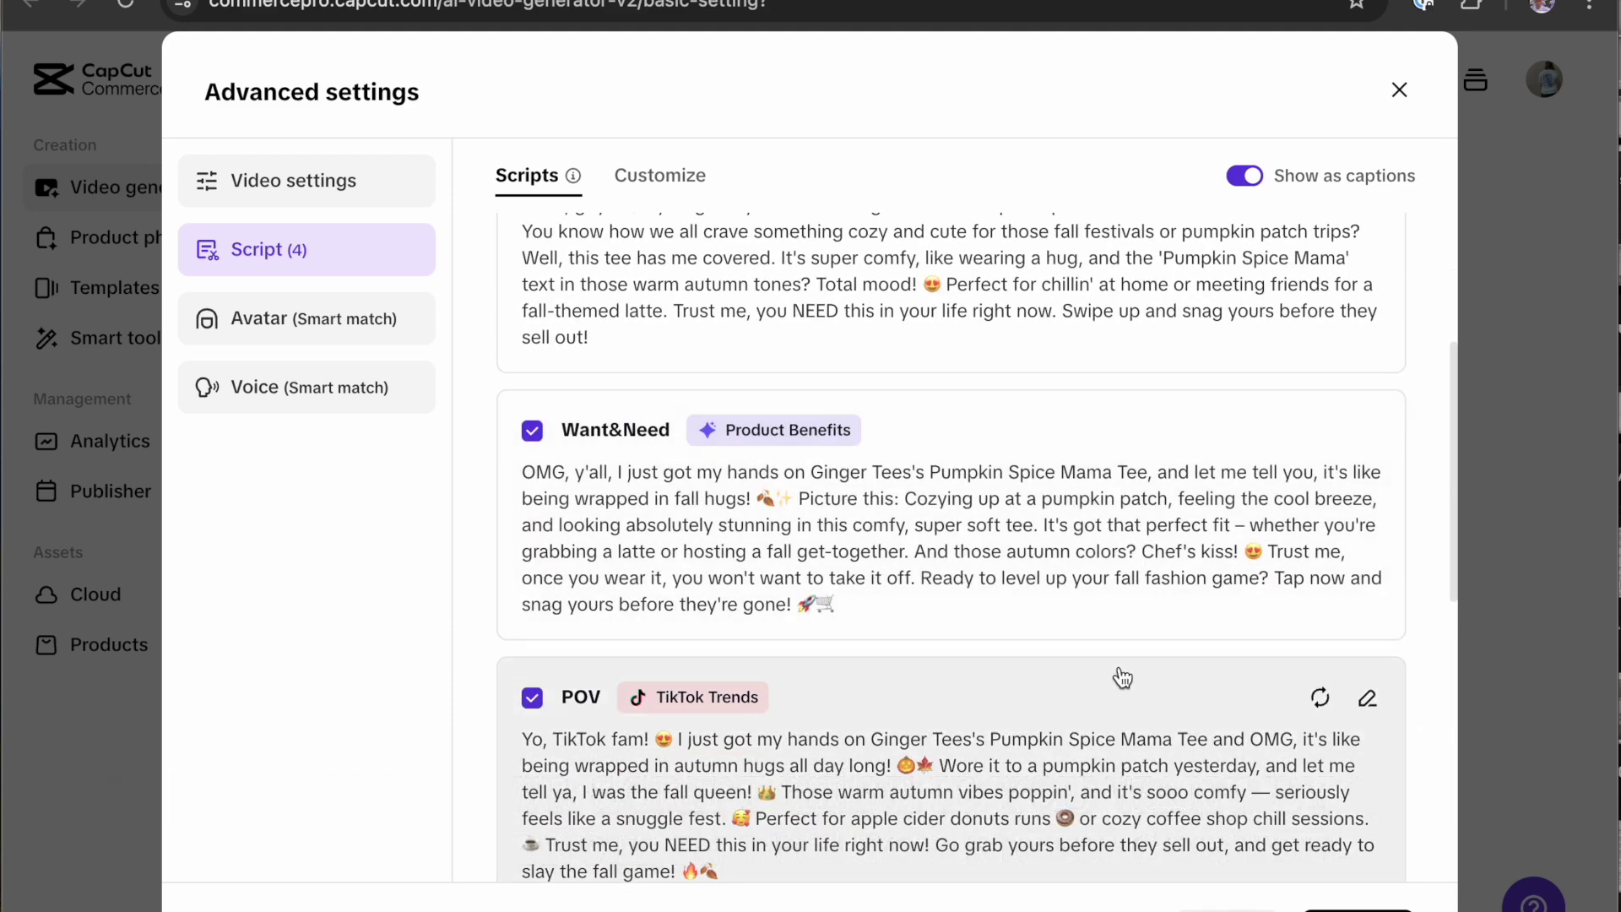
scroll(1112, 674, "down", 7)
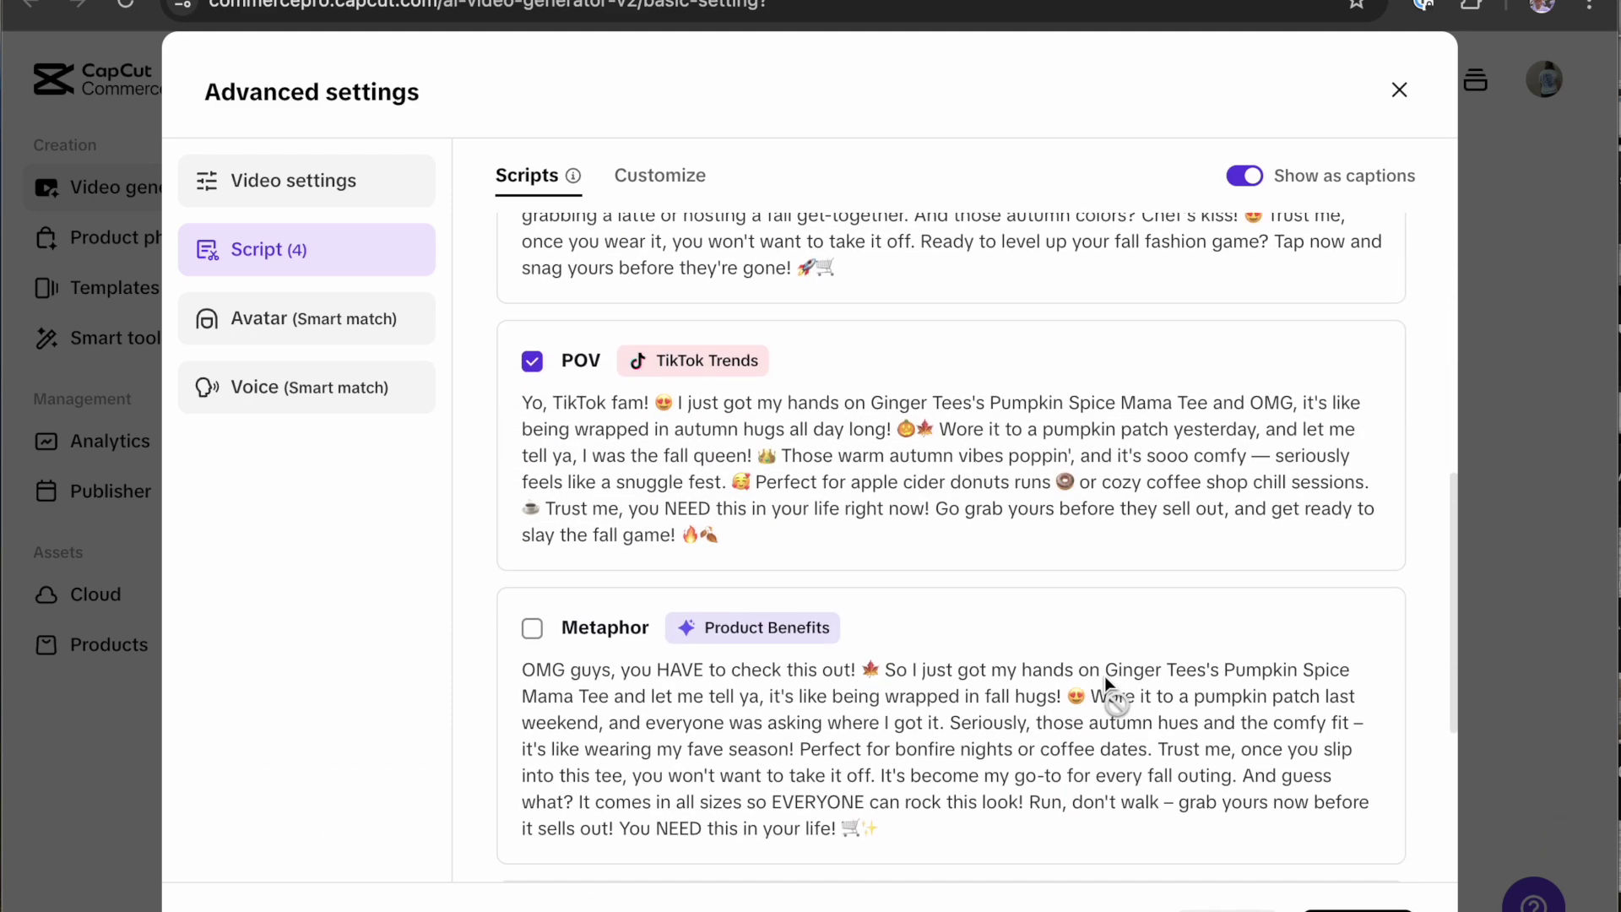
scroll(1058, 697, "down", 3)
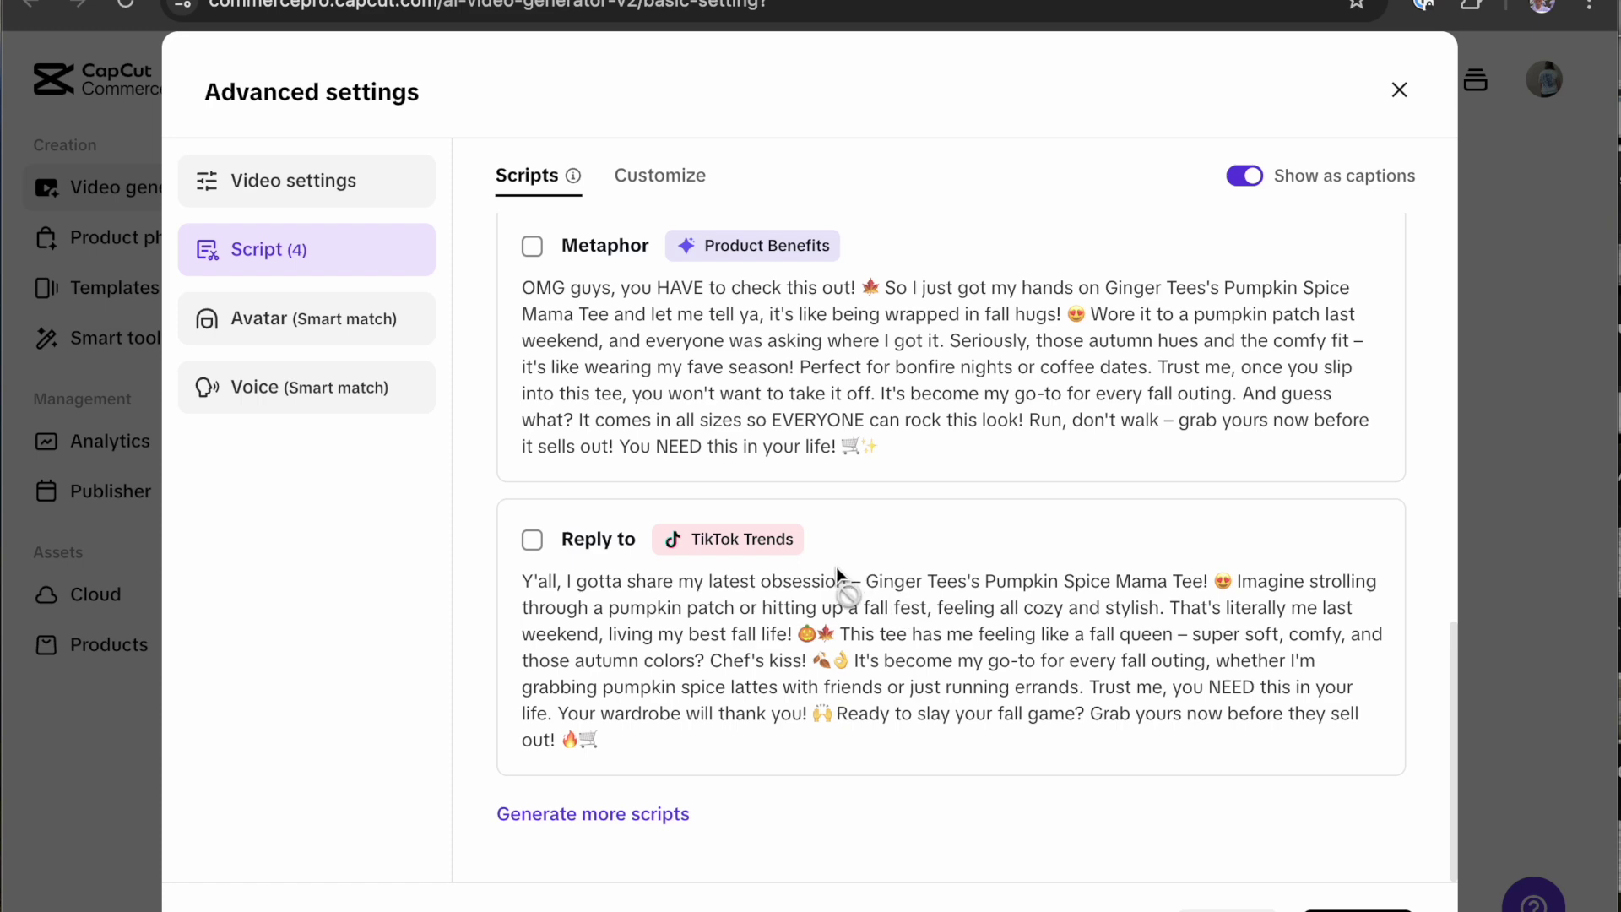
scroll(641, 439, "up", 3)
Step: Browse the recommended avatars for the video, leaving Smart match selected
left_click(330, 338)
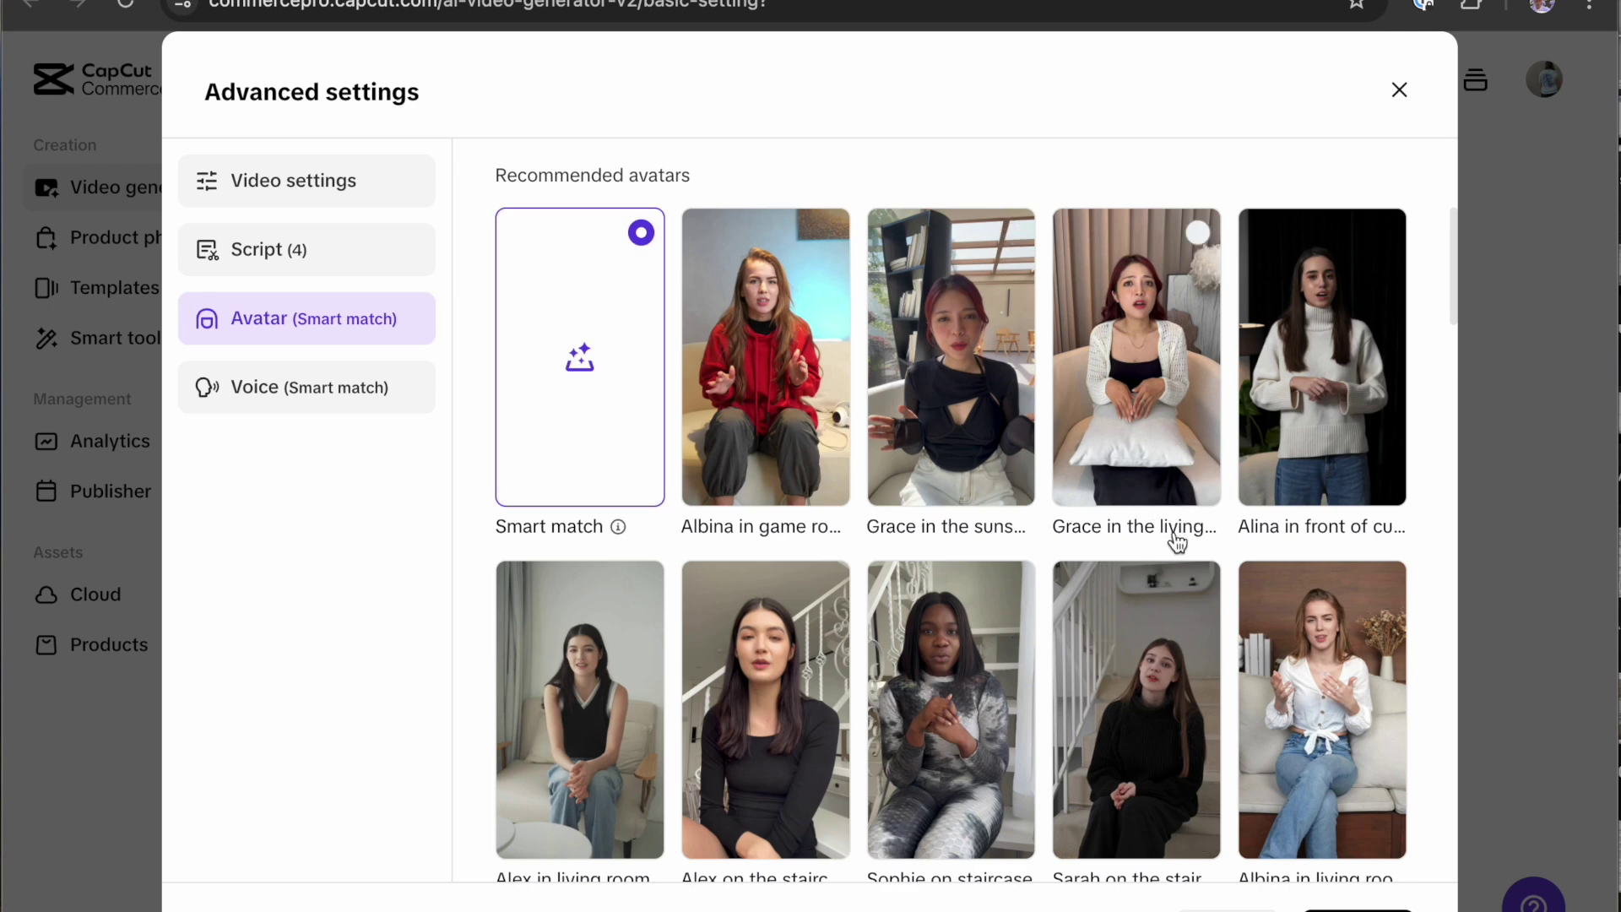
scroll(1207, 687, "down", 3)
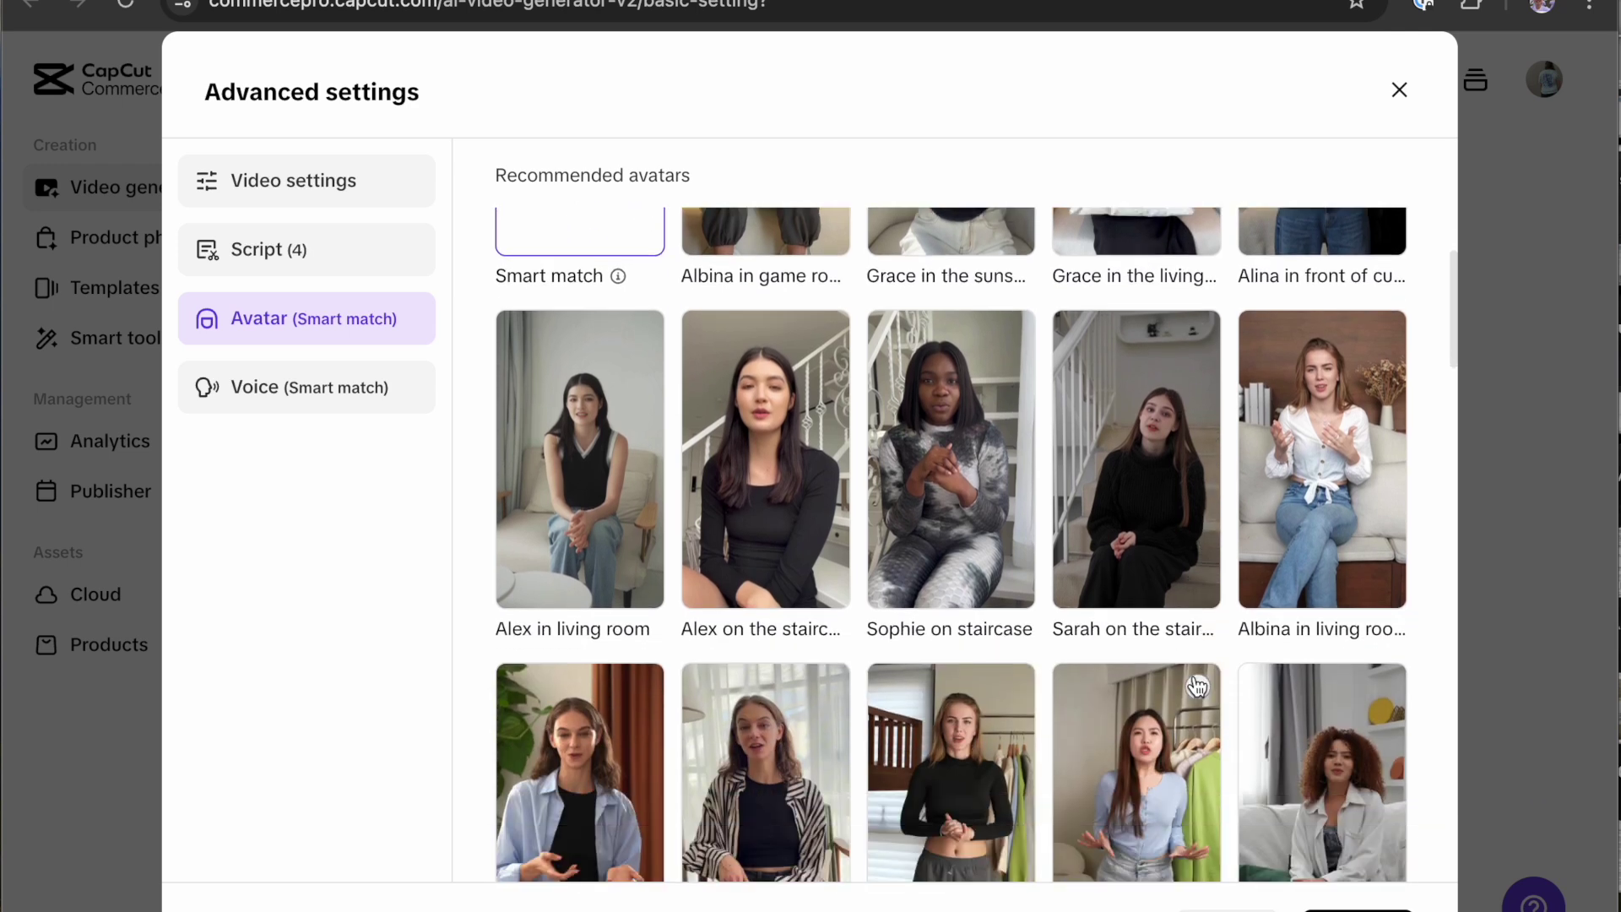
scroll(1153, 678, "down", 4)
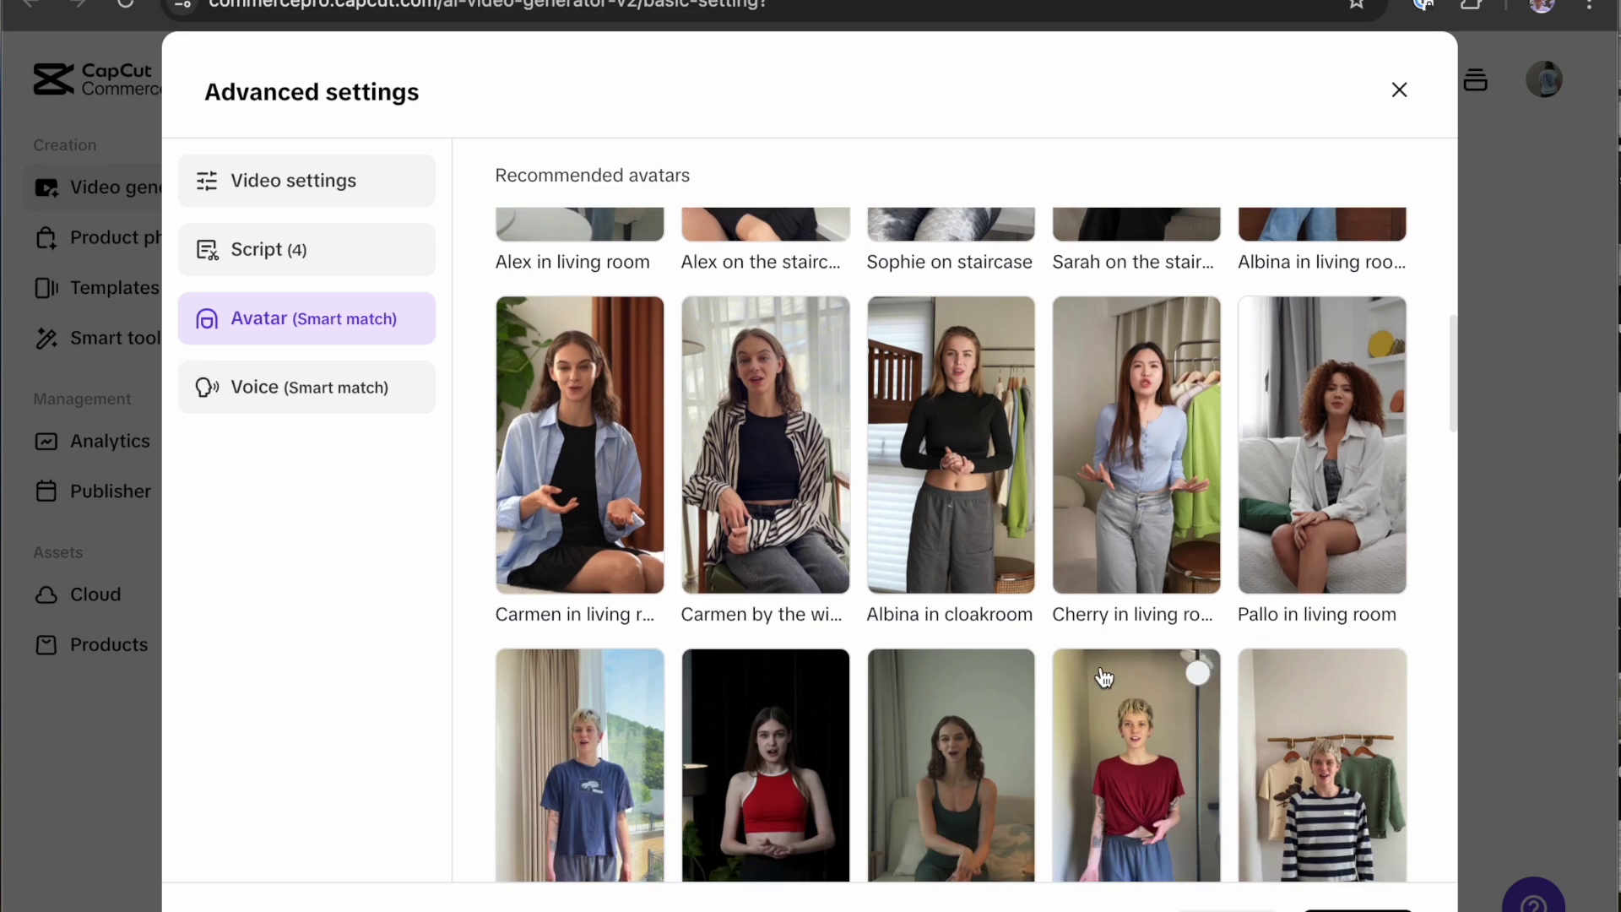
scroll(1103, 678, "down", 5)
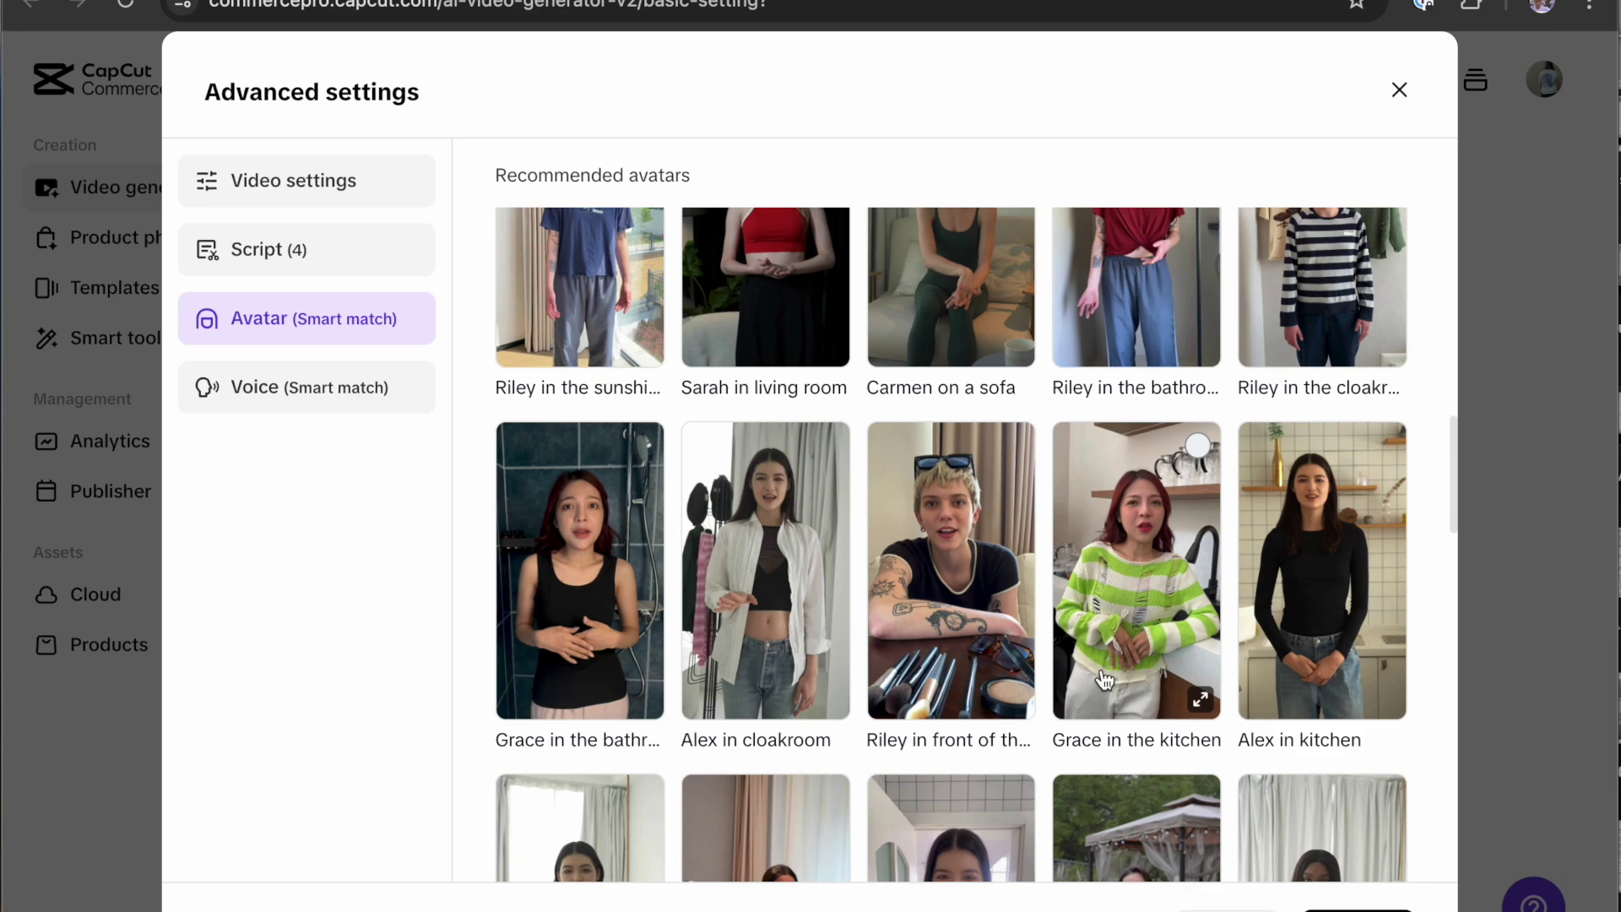
scroll(1104, 678, "down", 4)
scroll(1064, 663, "up", 15)
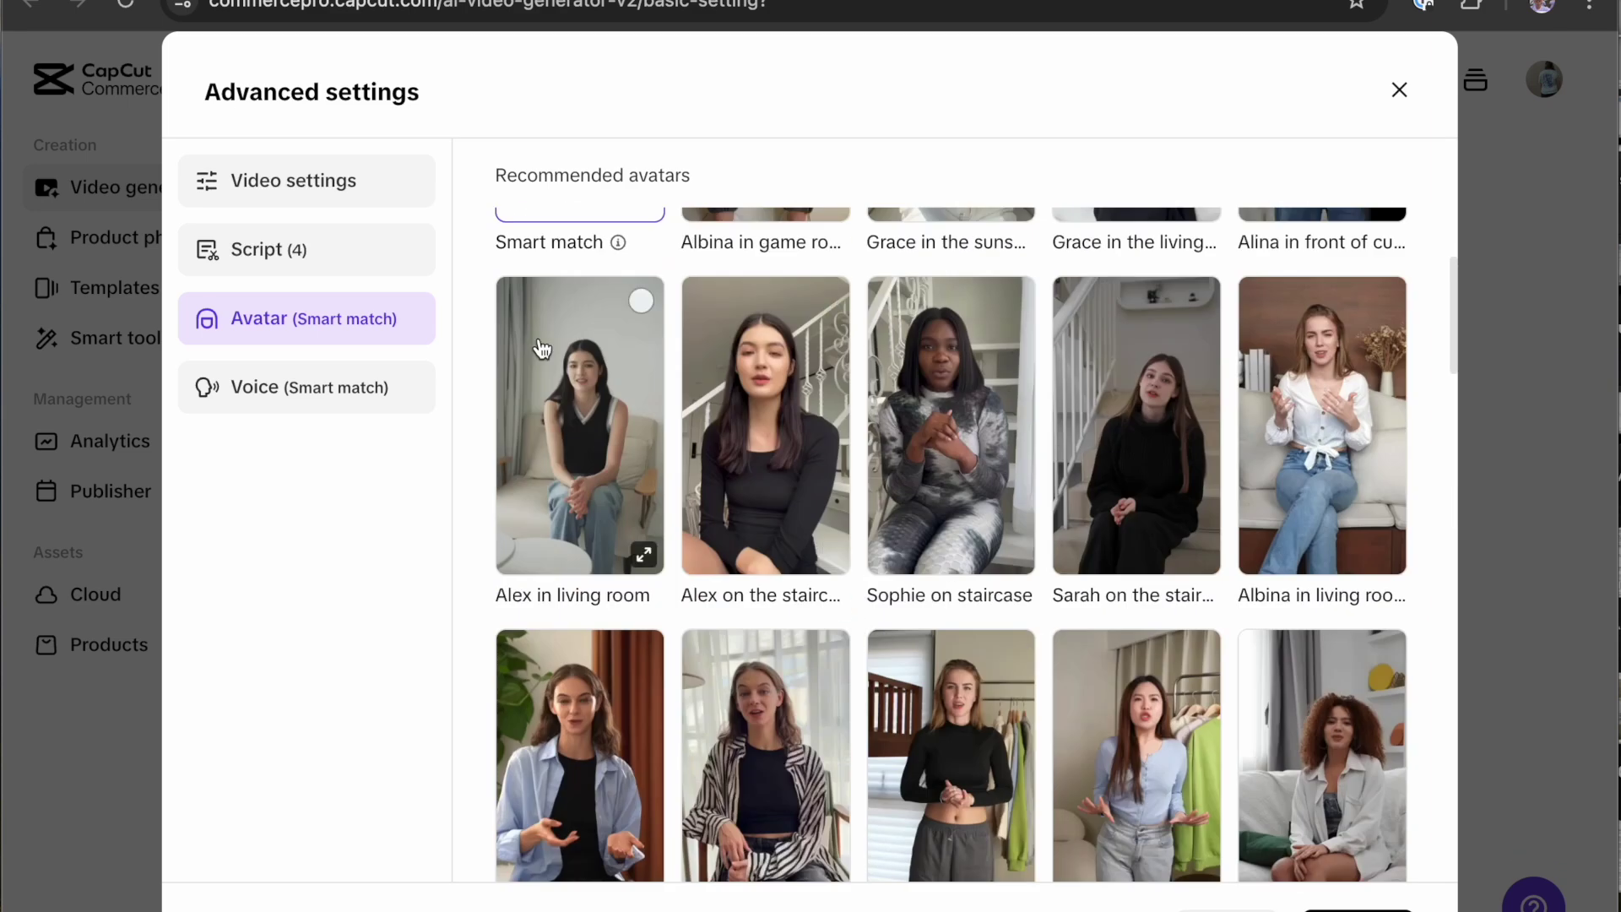
Step: Browse the custom and recommended voice options, leaving Smart match selected
left_click(359, 395)
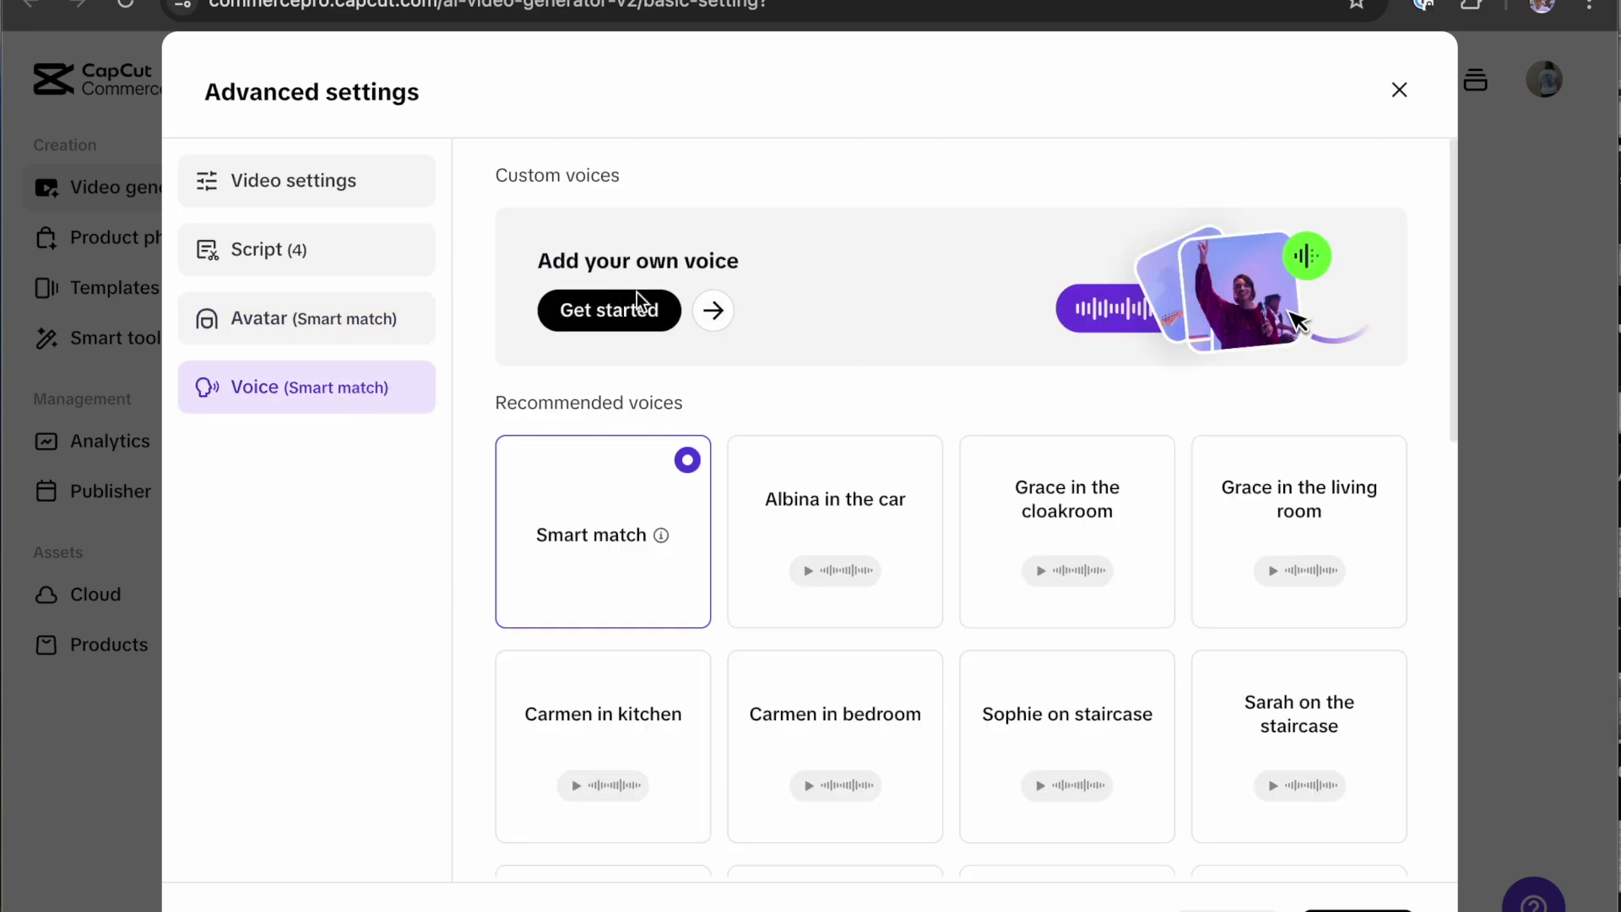
scroll(1013, 650, "down", 5)
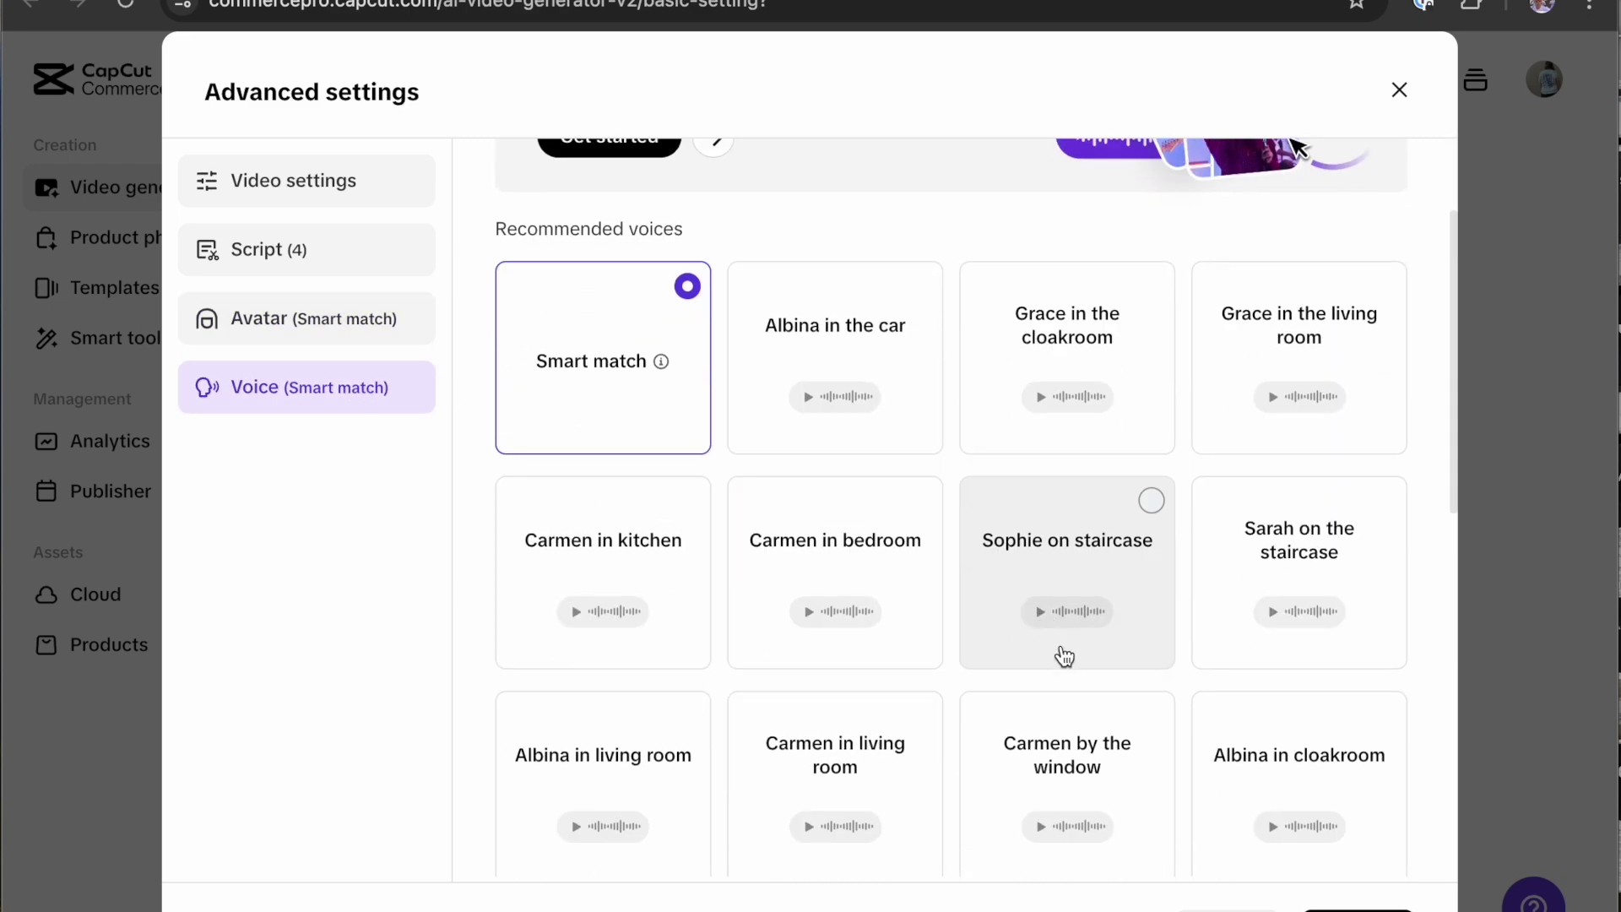
scroll(811, 355, "up", 5)
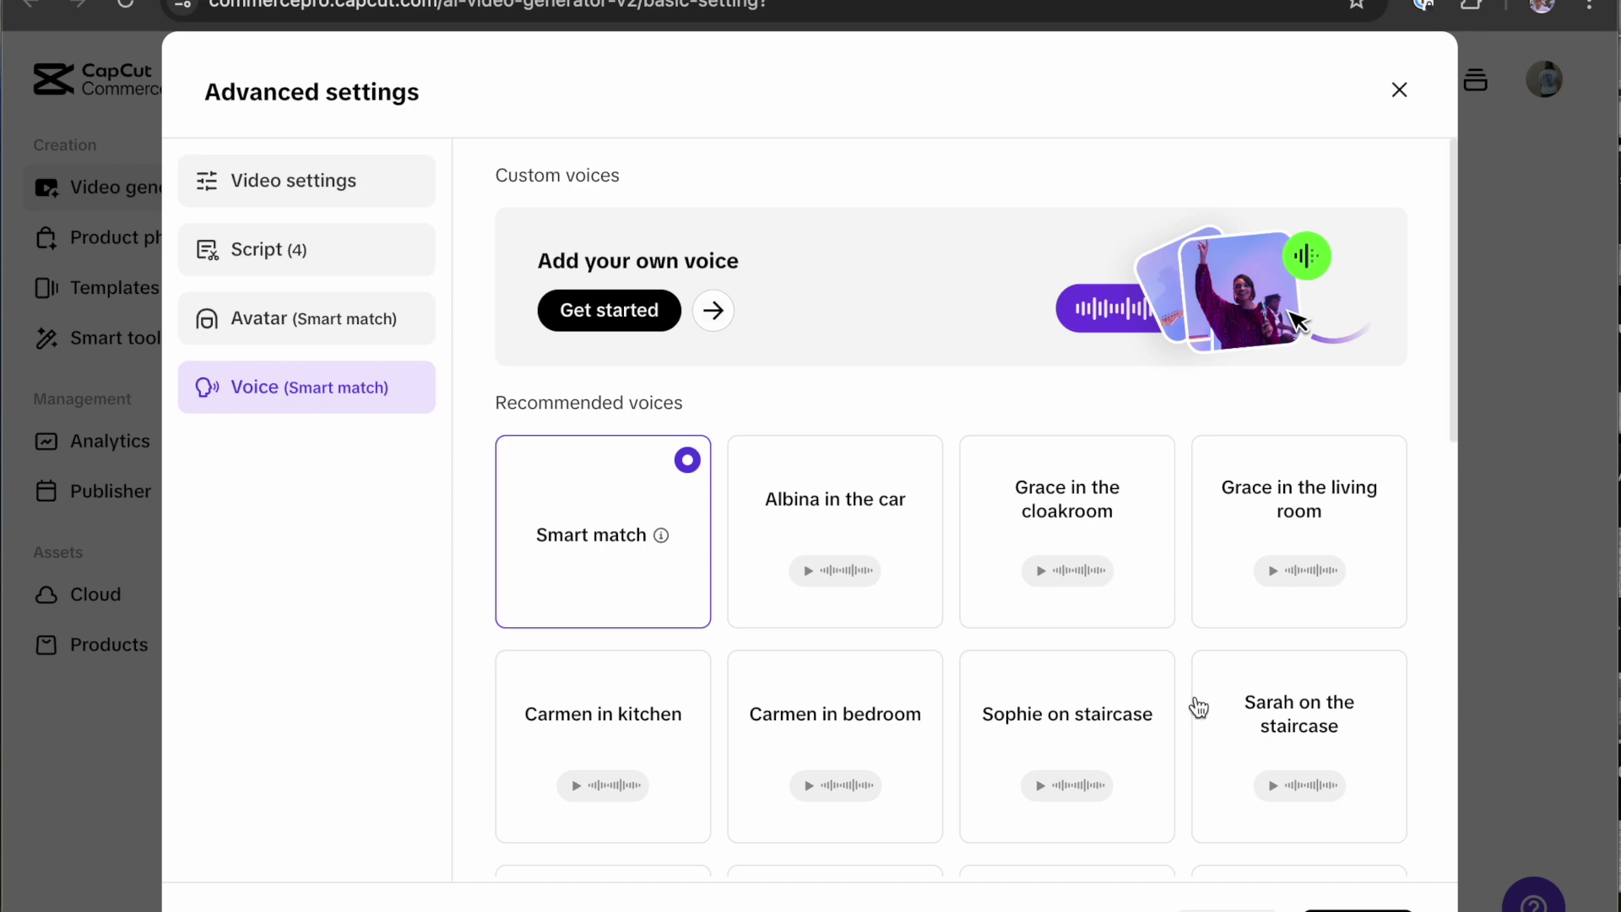
Step: Confirm the advanced settings, generate the marketing videos and look through the results
left_click(1352, 903)
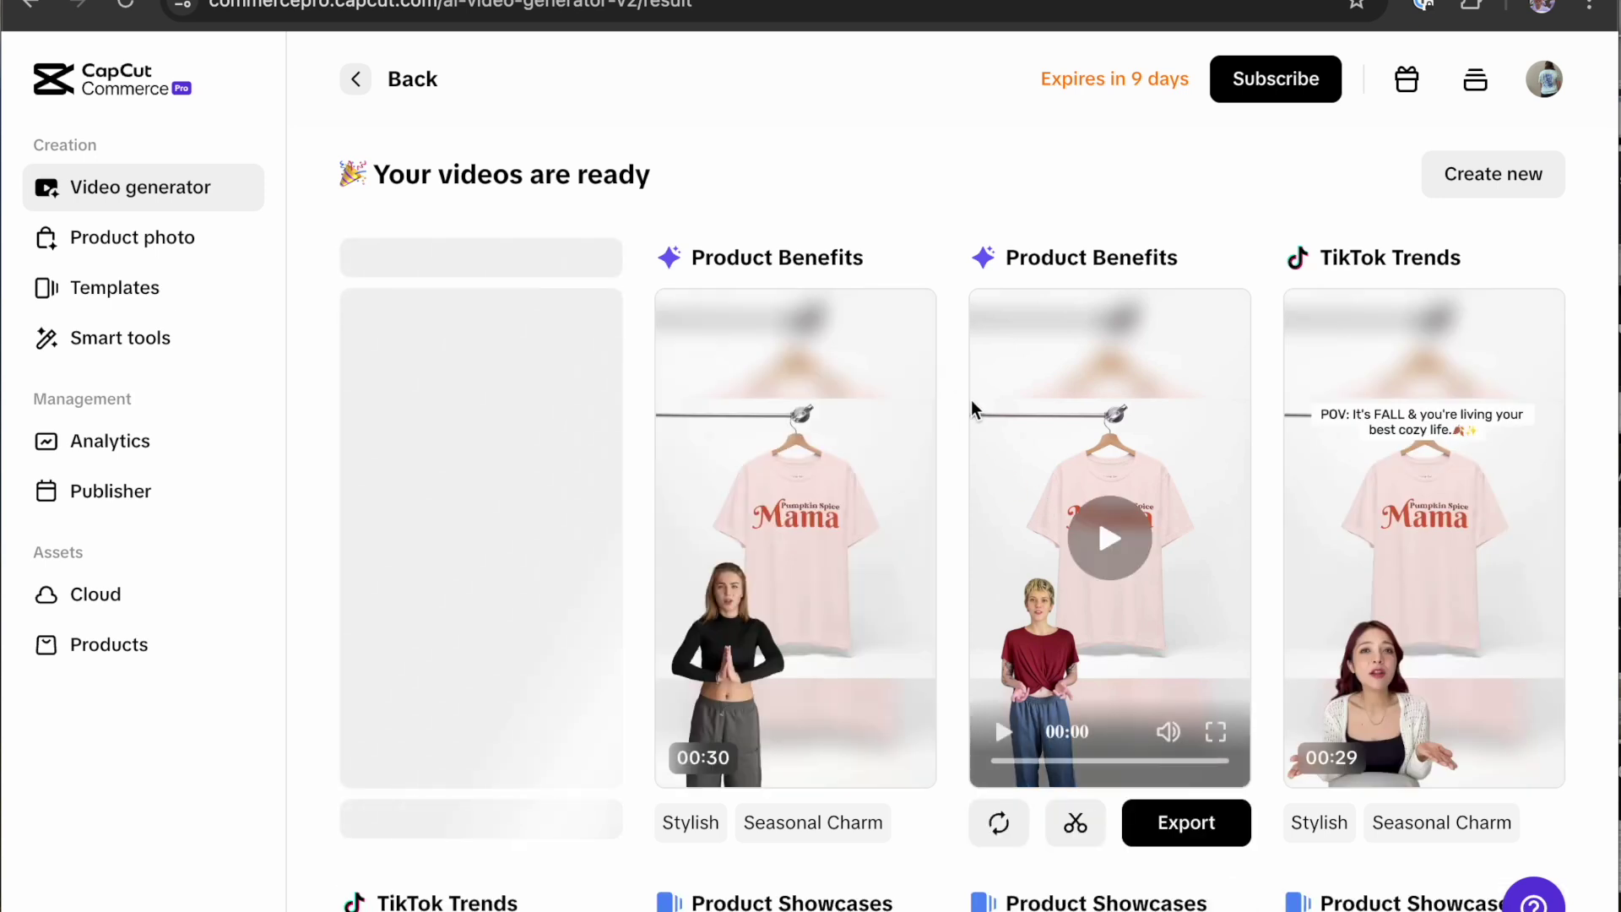
scroll(1034, 455, "down", 7)
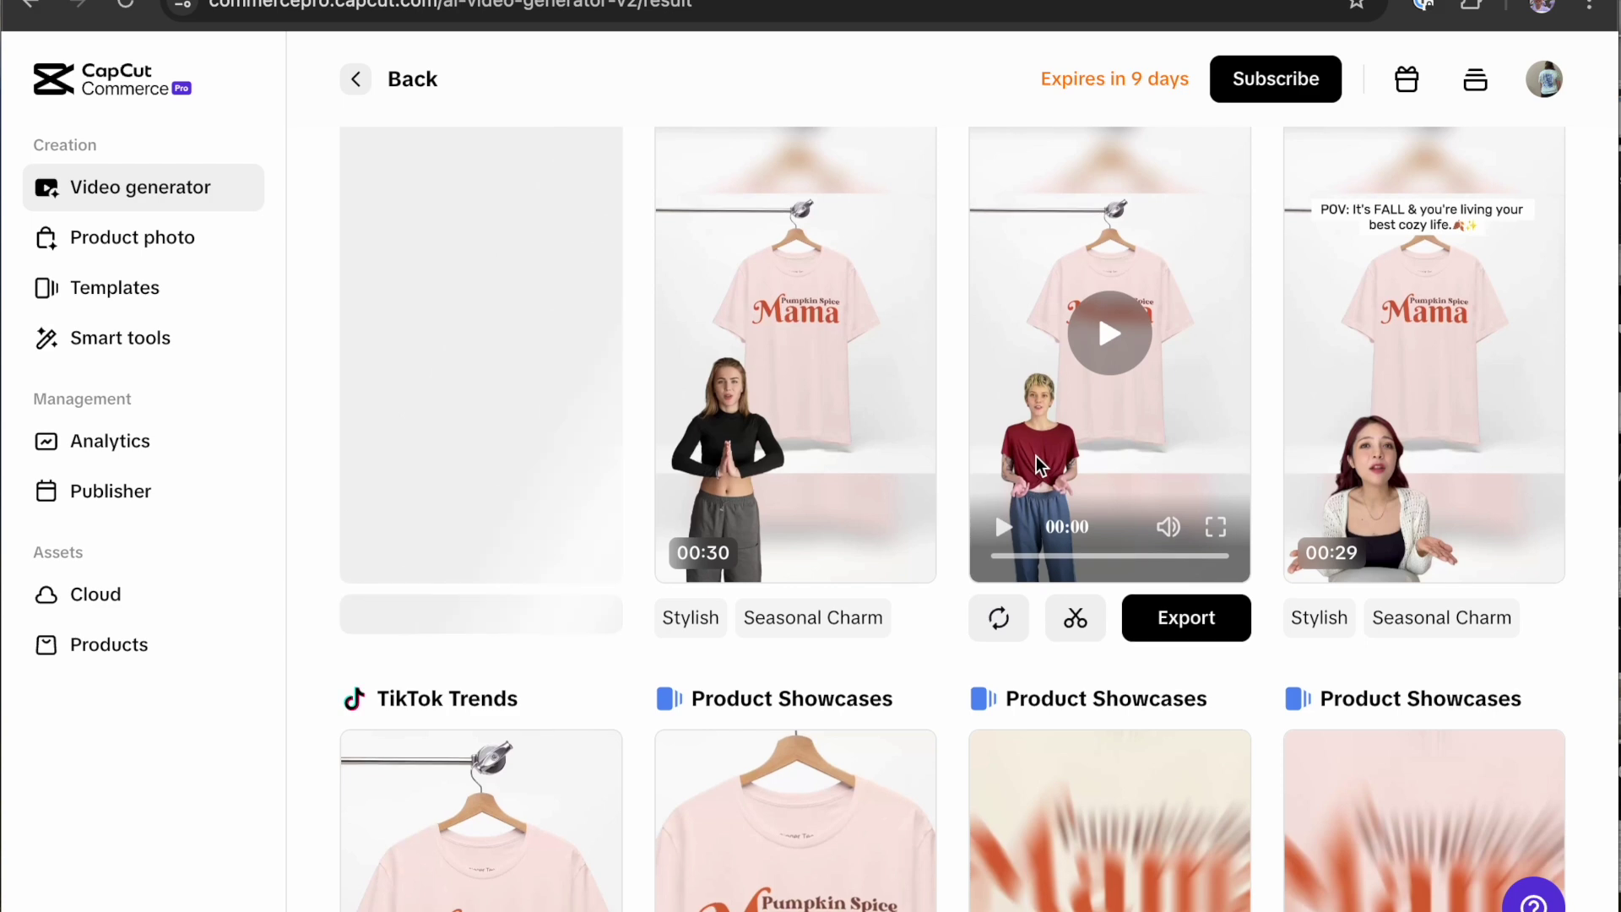
Step: Look over the generated avatar videos for Product Benefits and TikTok Trends in the results
scroll(1039, 464, "up", 7)
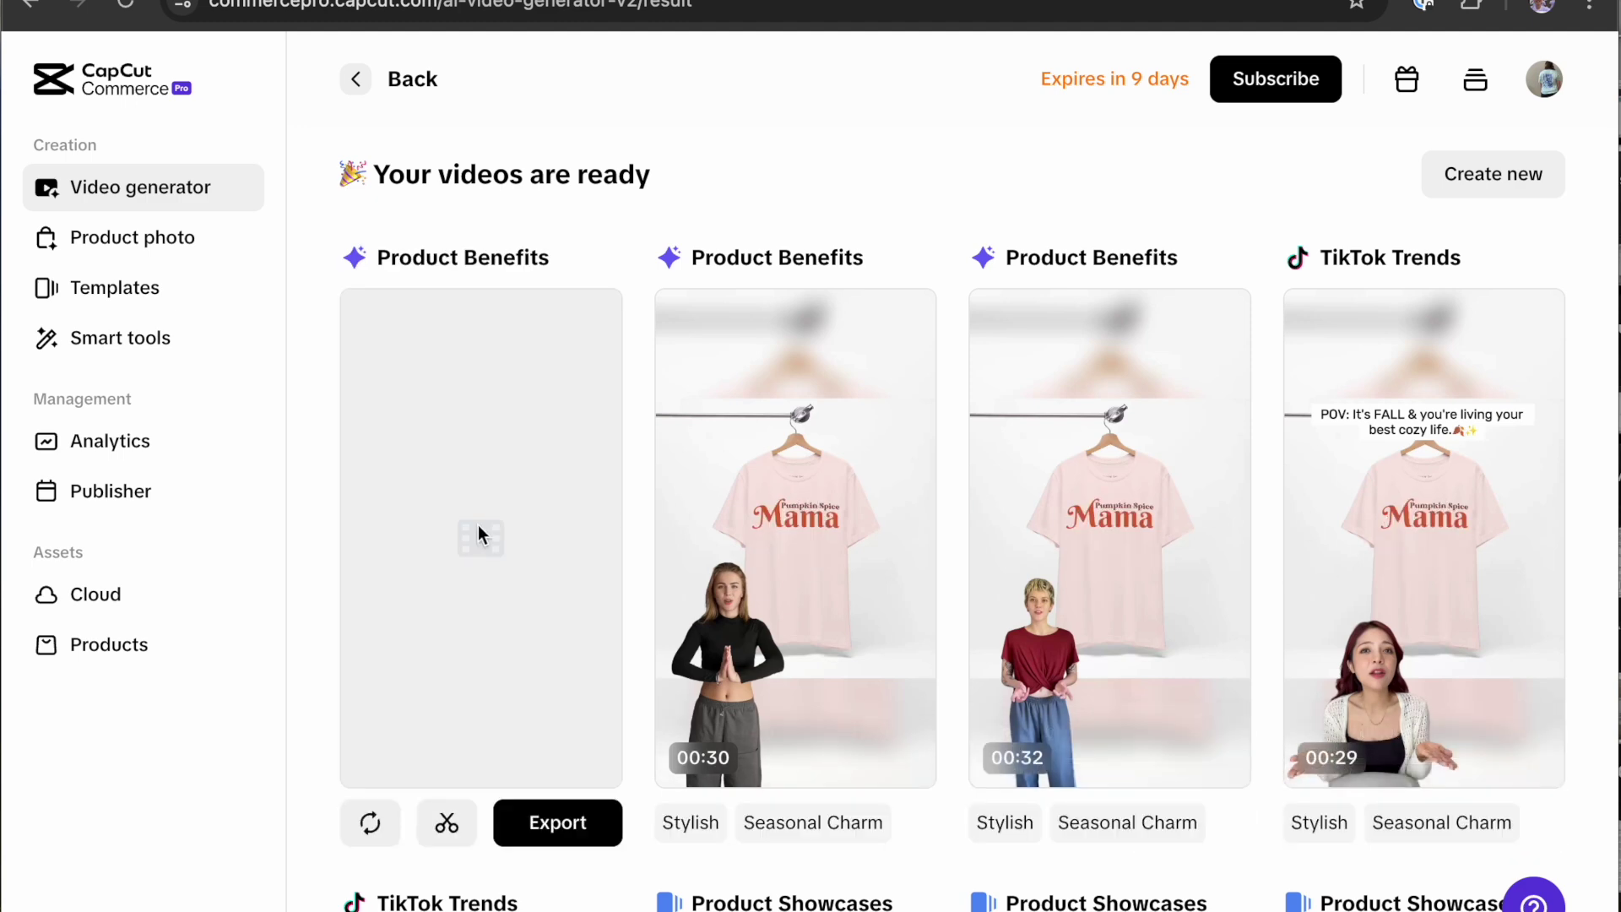
mouse_move(797, 550)
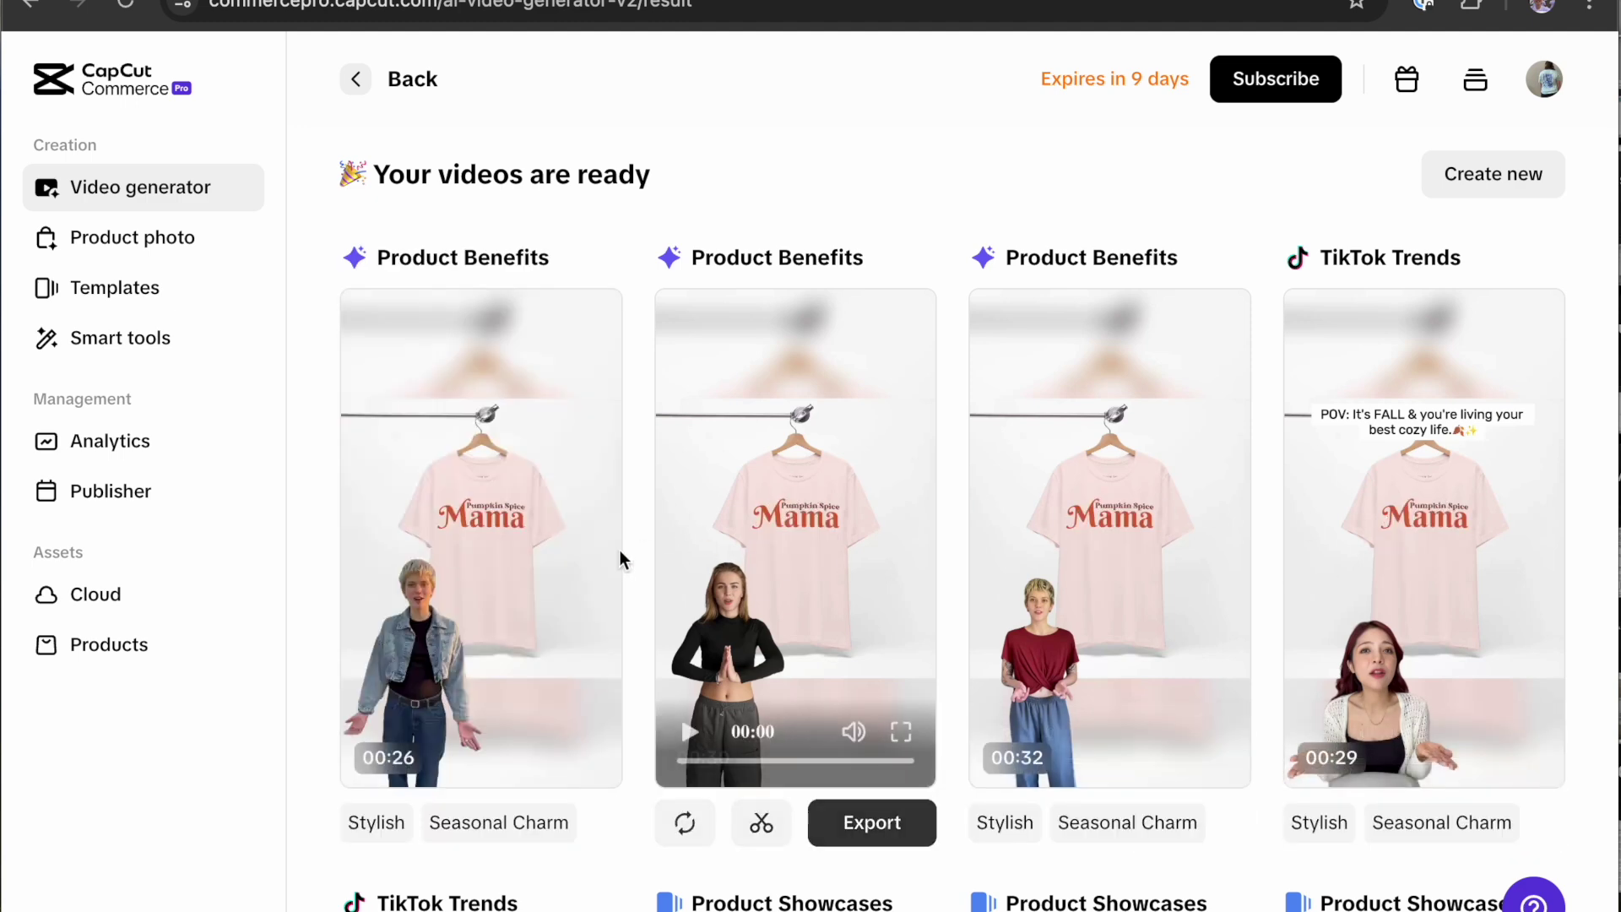
scroll(930, 547, "down", 3)
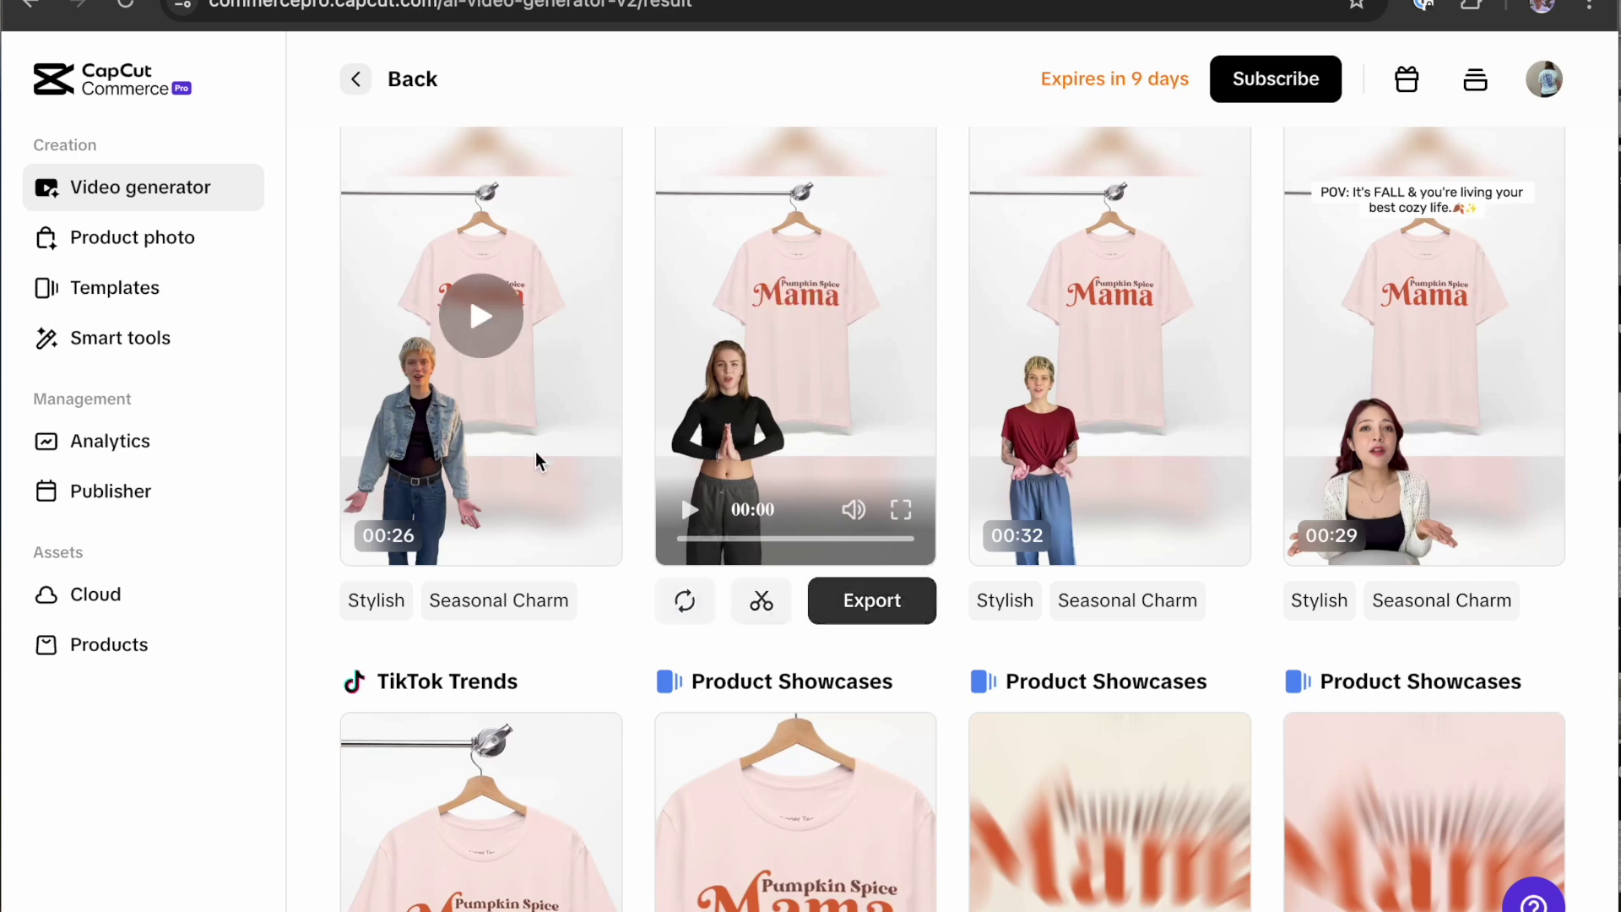
mouse_move(1415, 461)
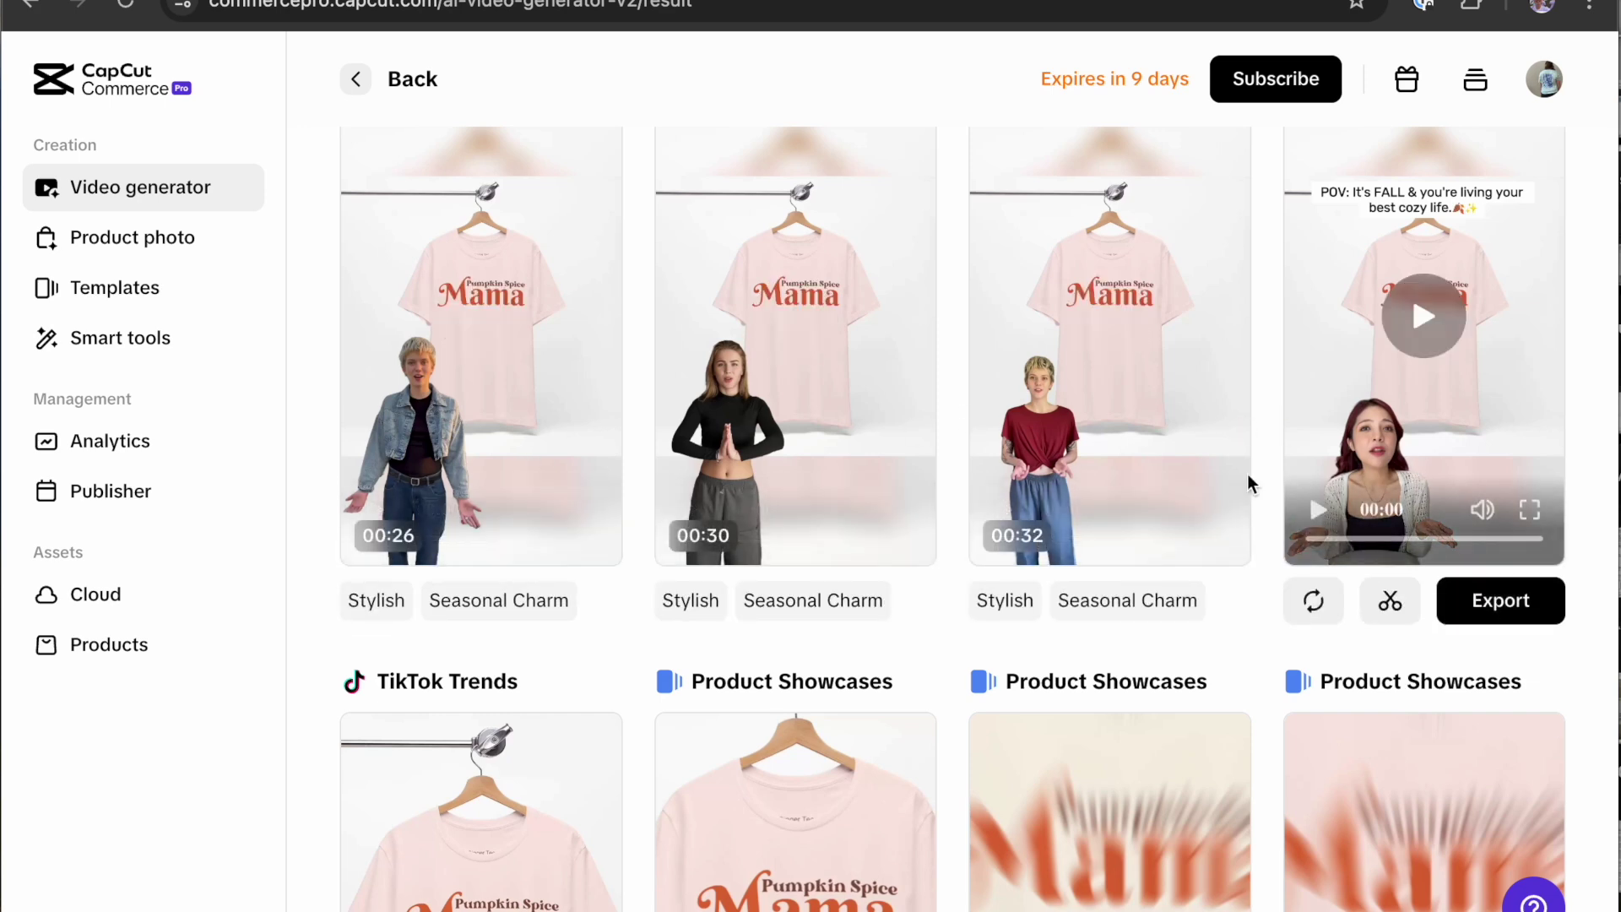
mouse_move(606, 519)
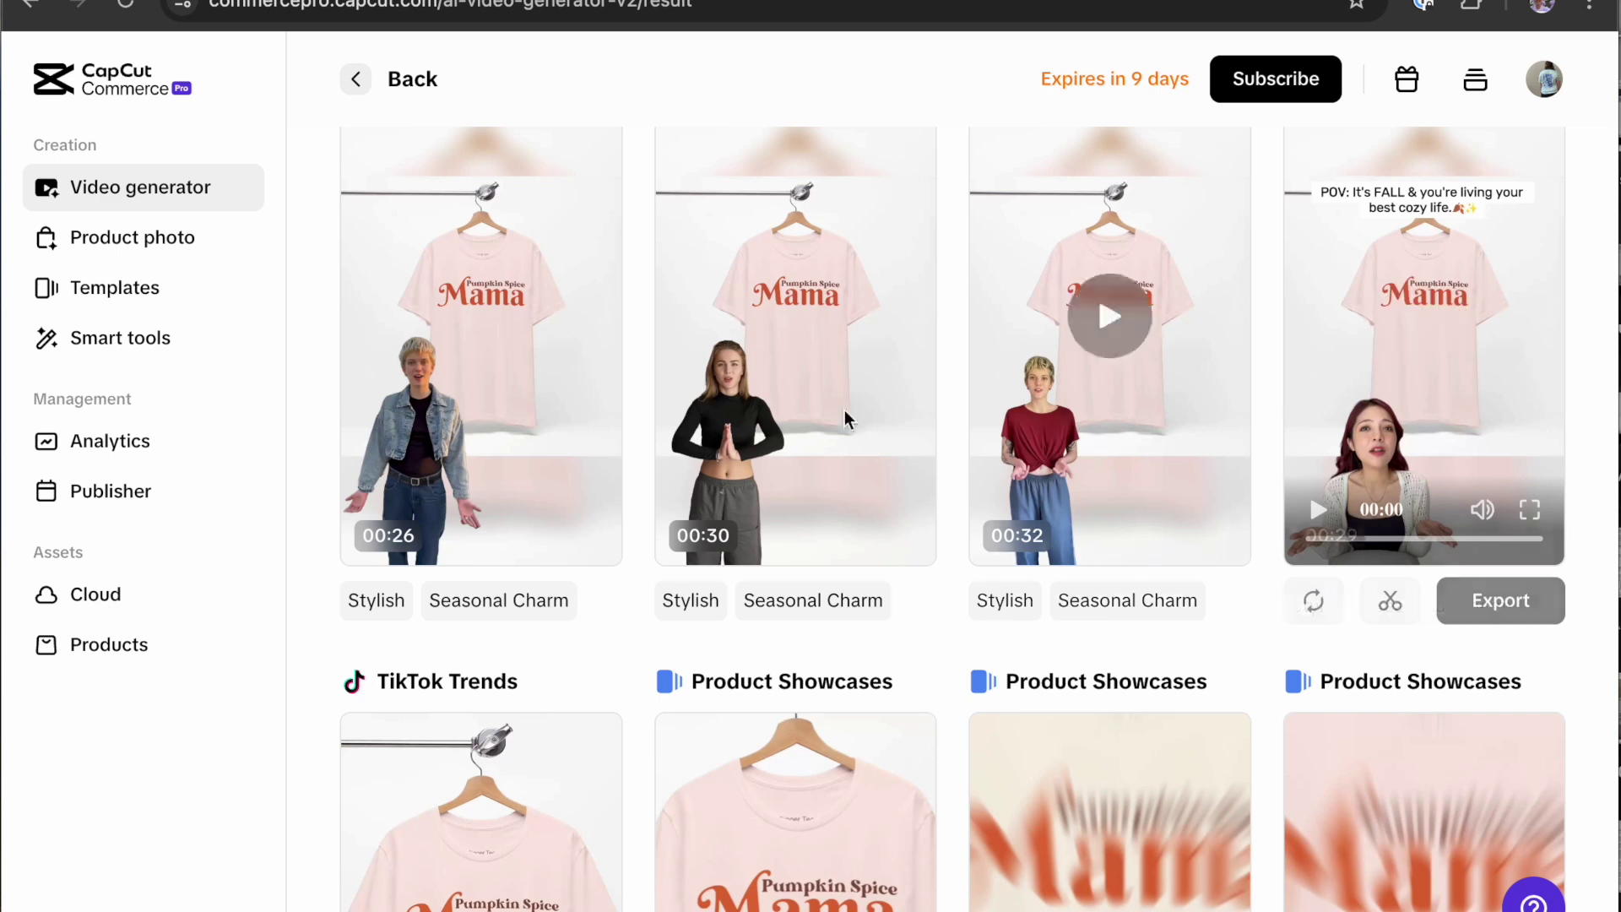
scroll(941, 568, "up", 2)
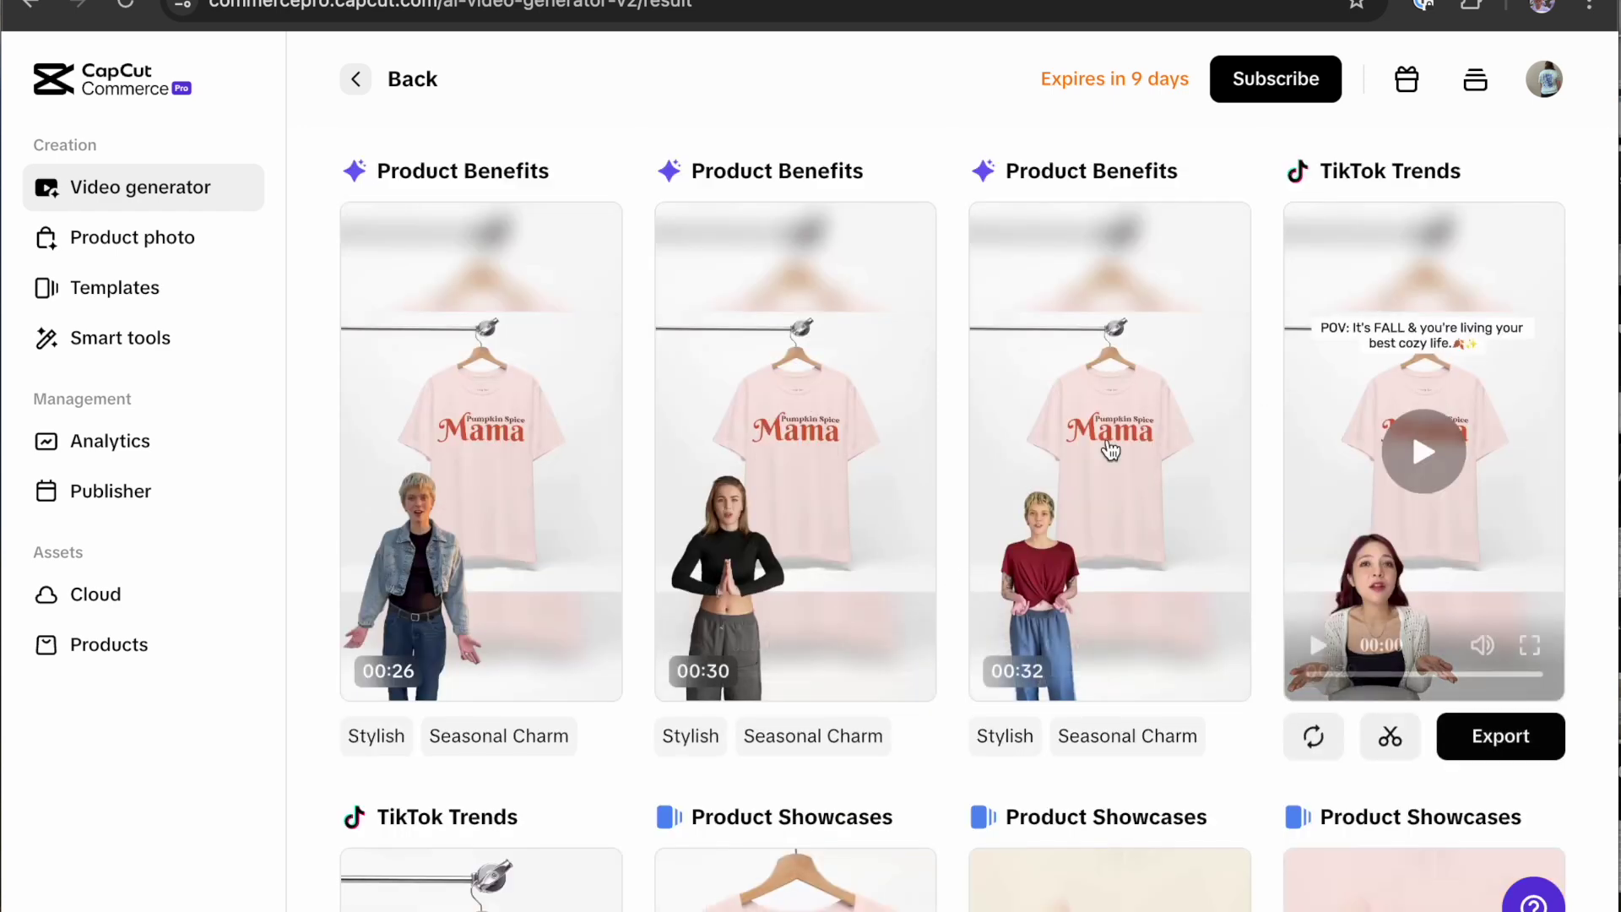
mouse_move(394, 553)
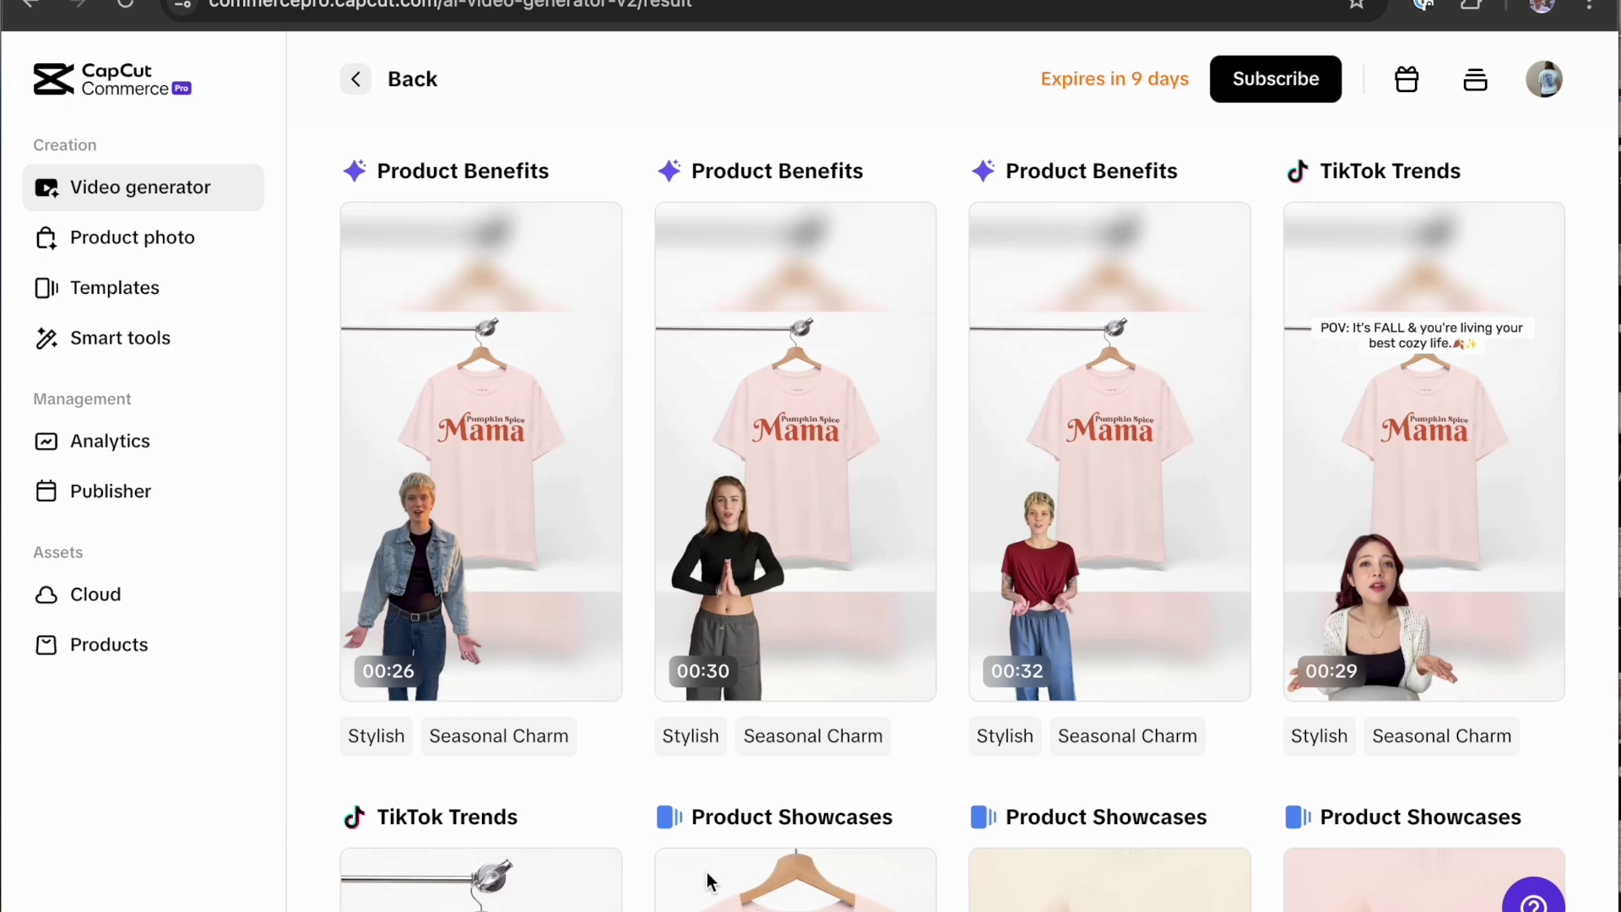
mouse_move(460, 692)
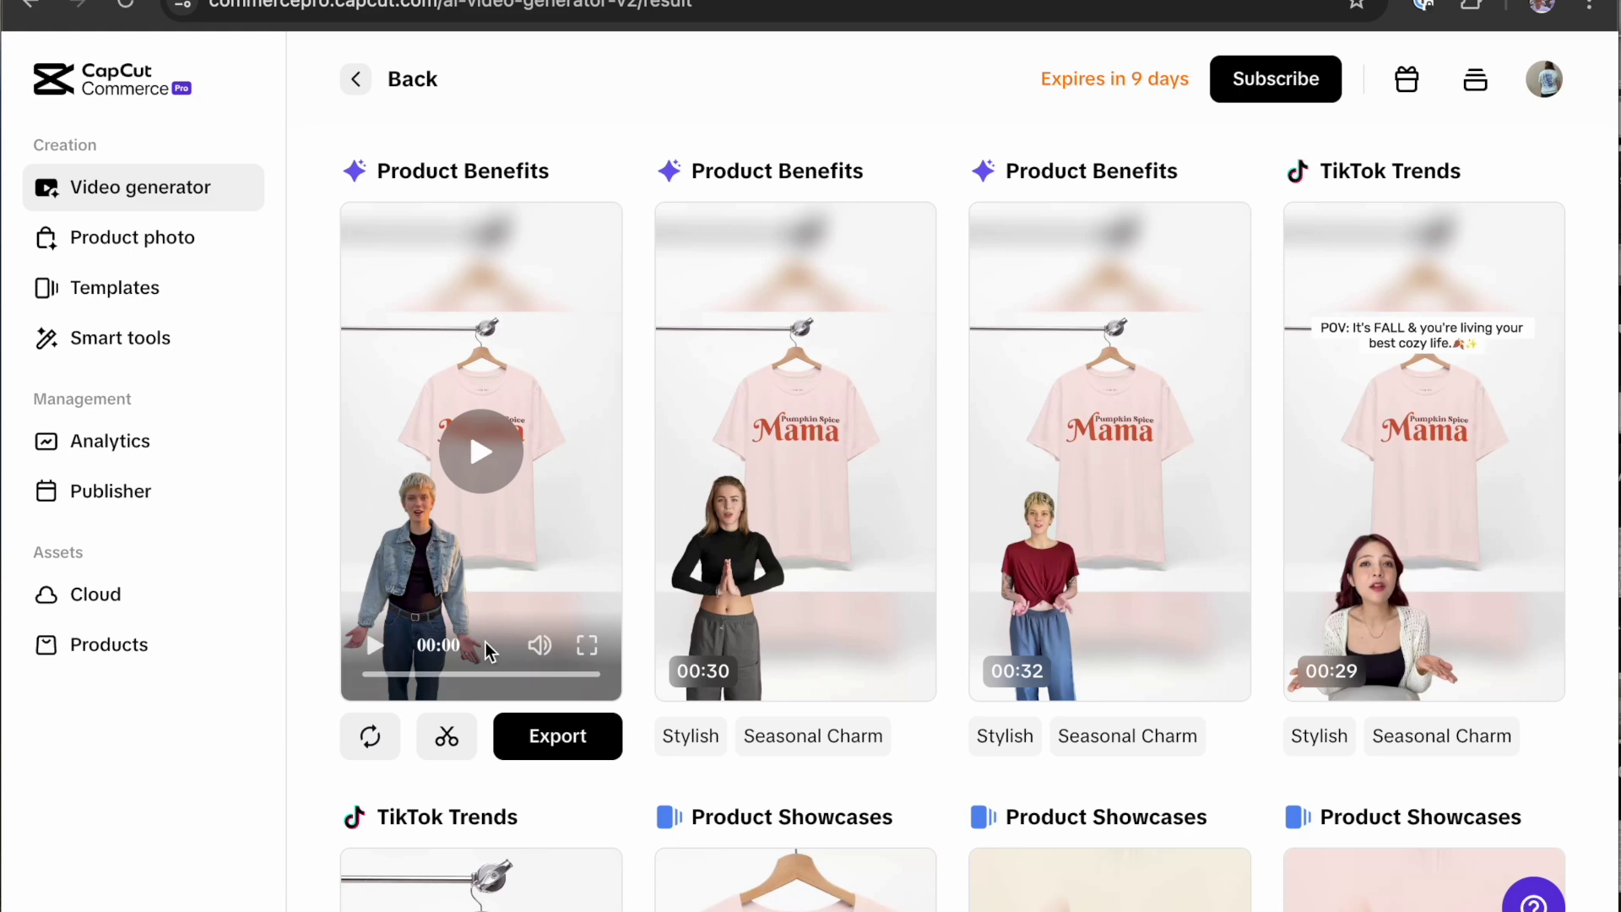
Step: Play the first two Product Benefits videos, with the denim-jacket and black-top avatars
left_click(478, 452)
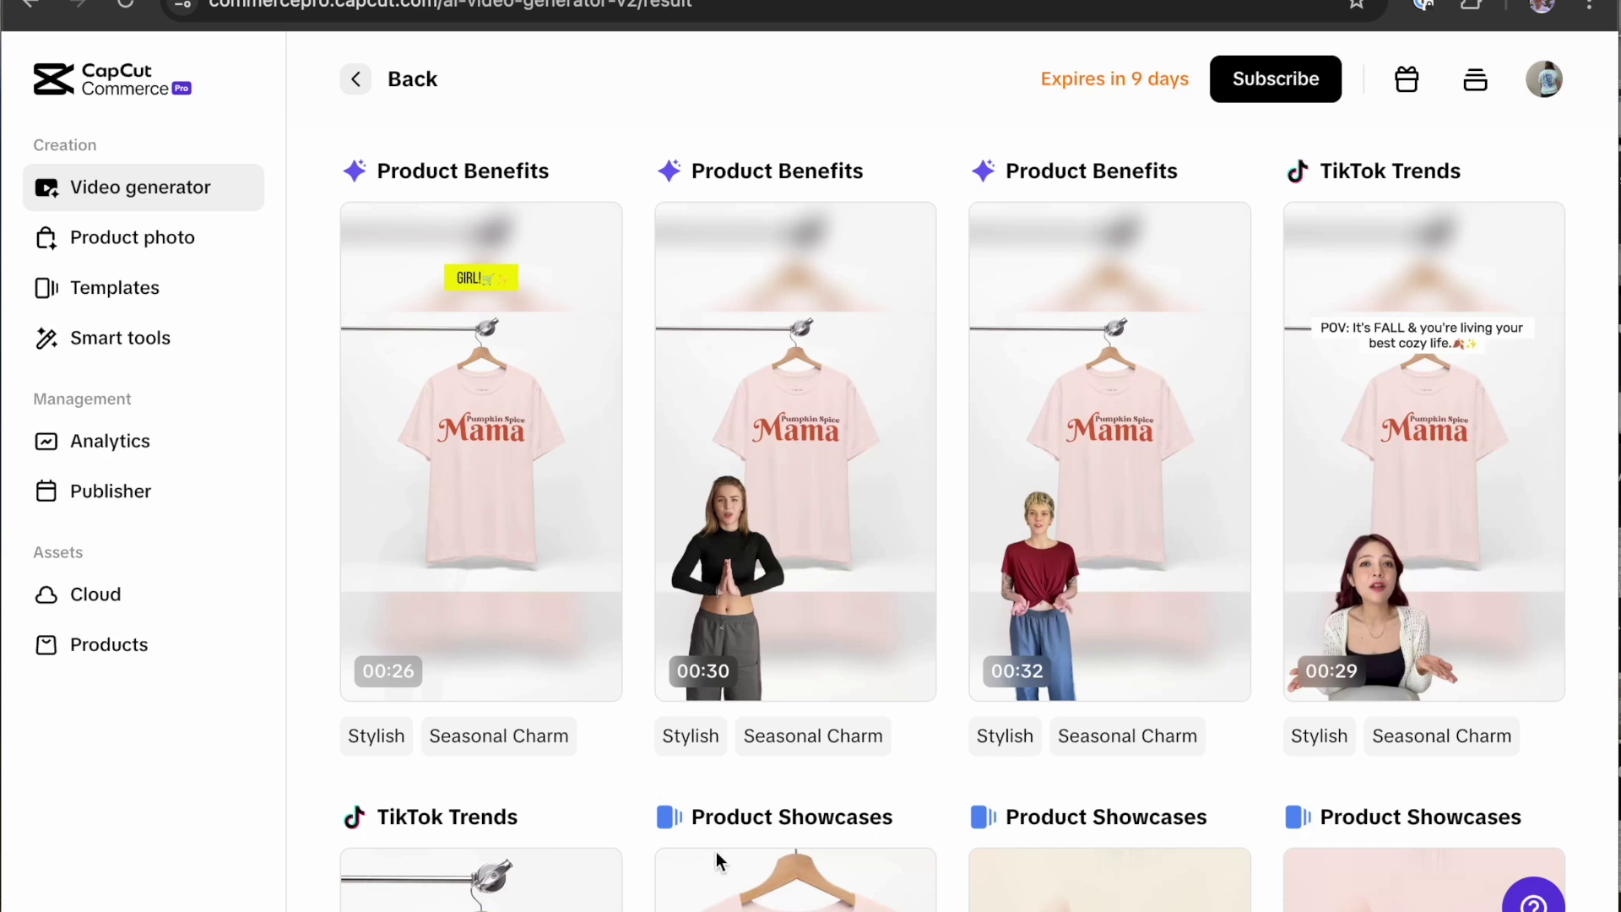
mouse_move(785, 469)
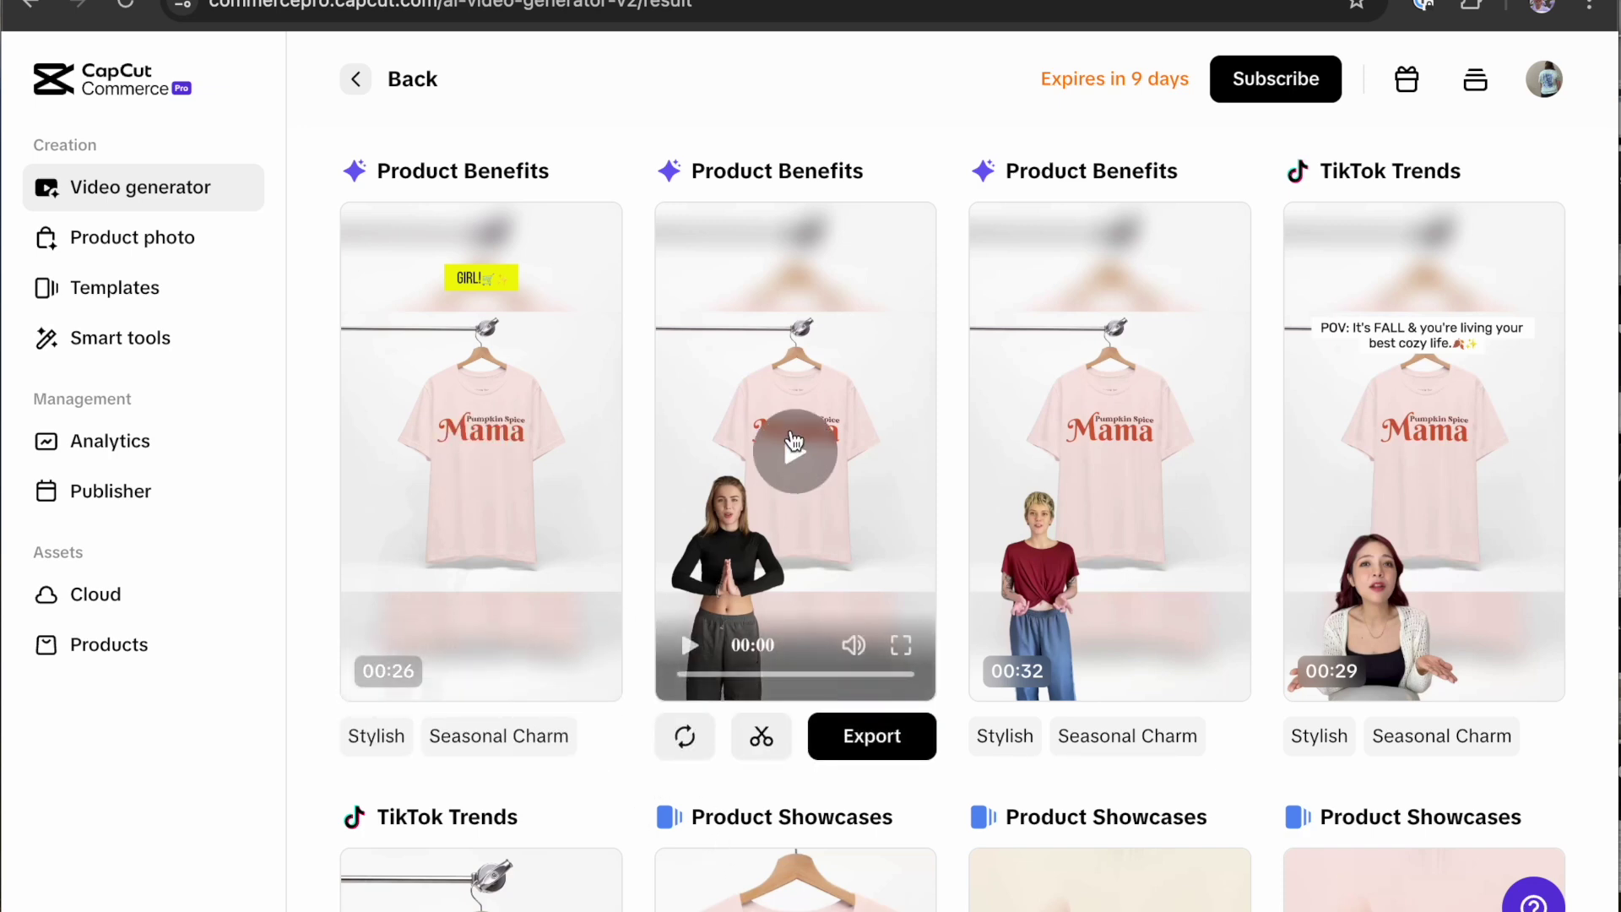
left_click(797, 451)
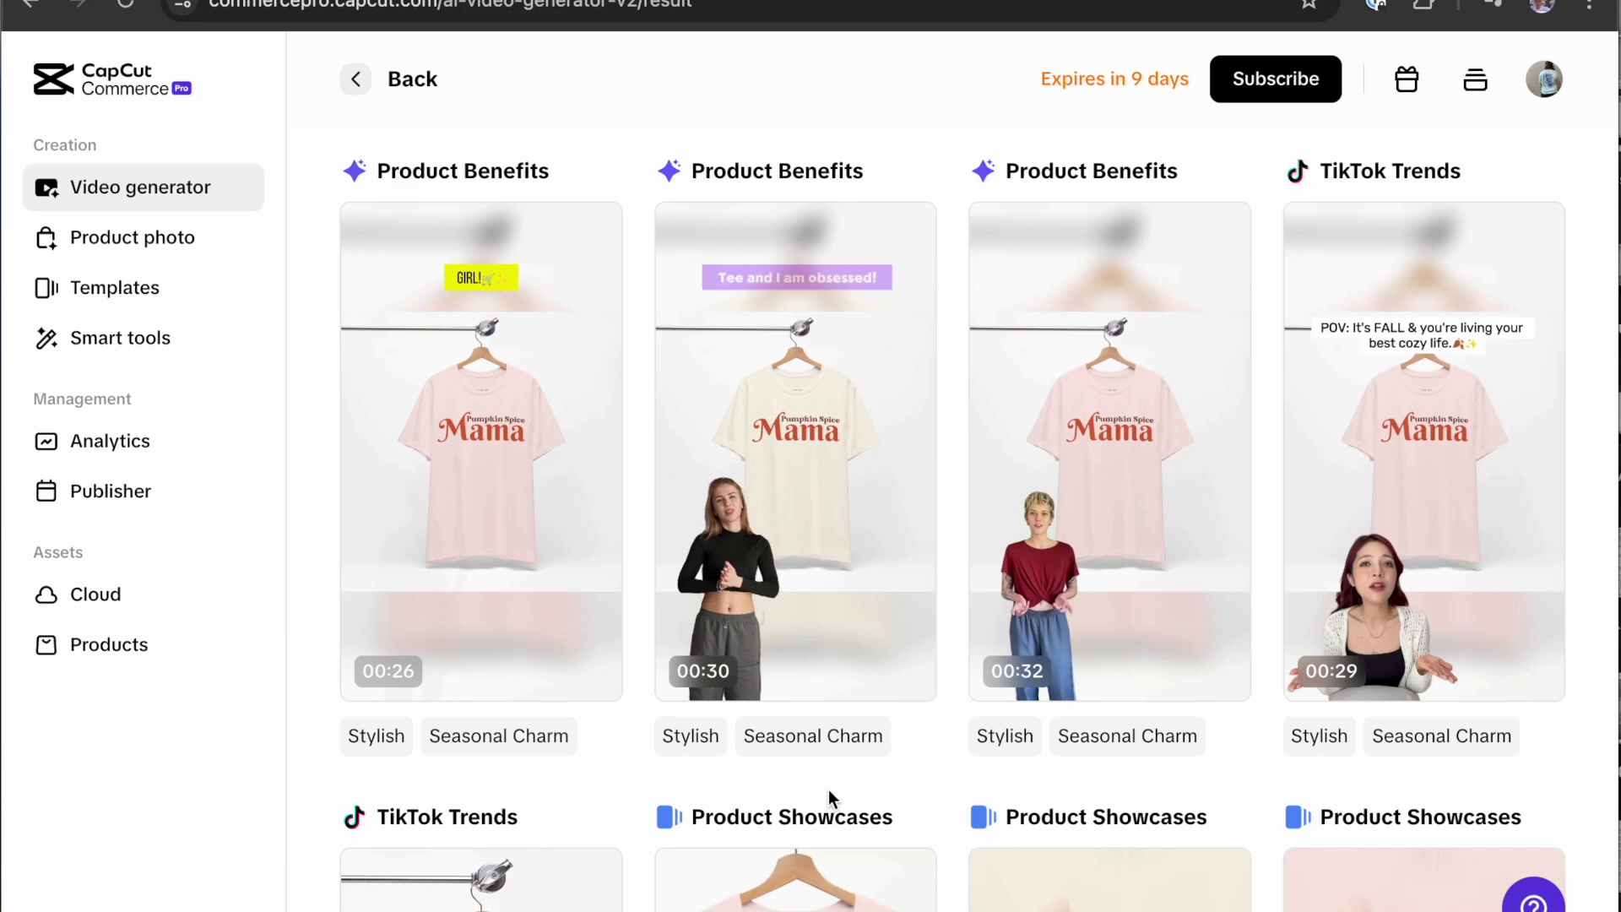
mouse_move(1137, 529)
mouse_move(822, 429)
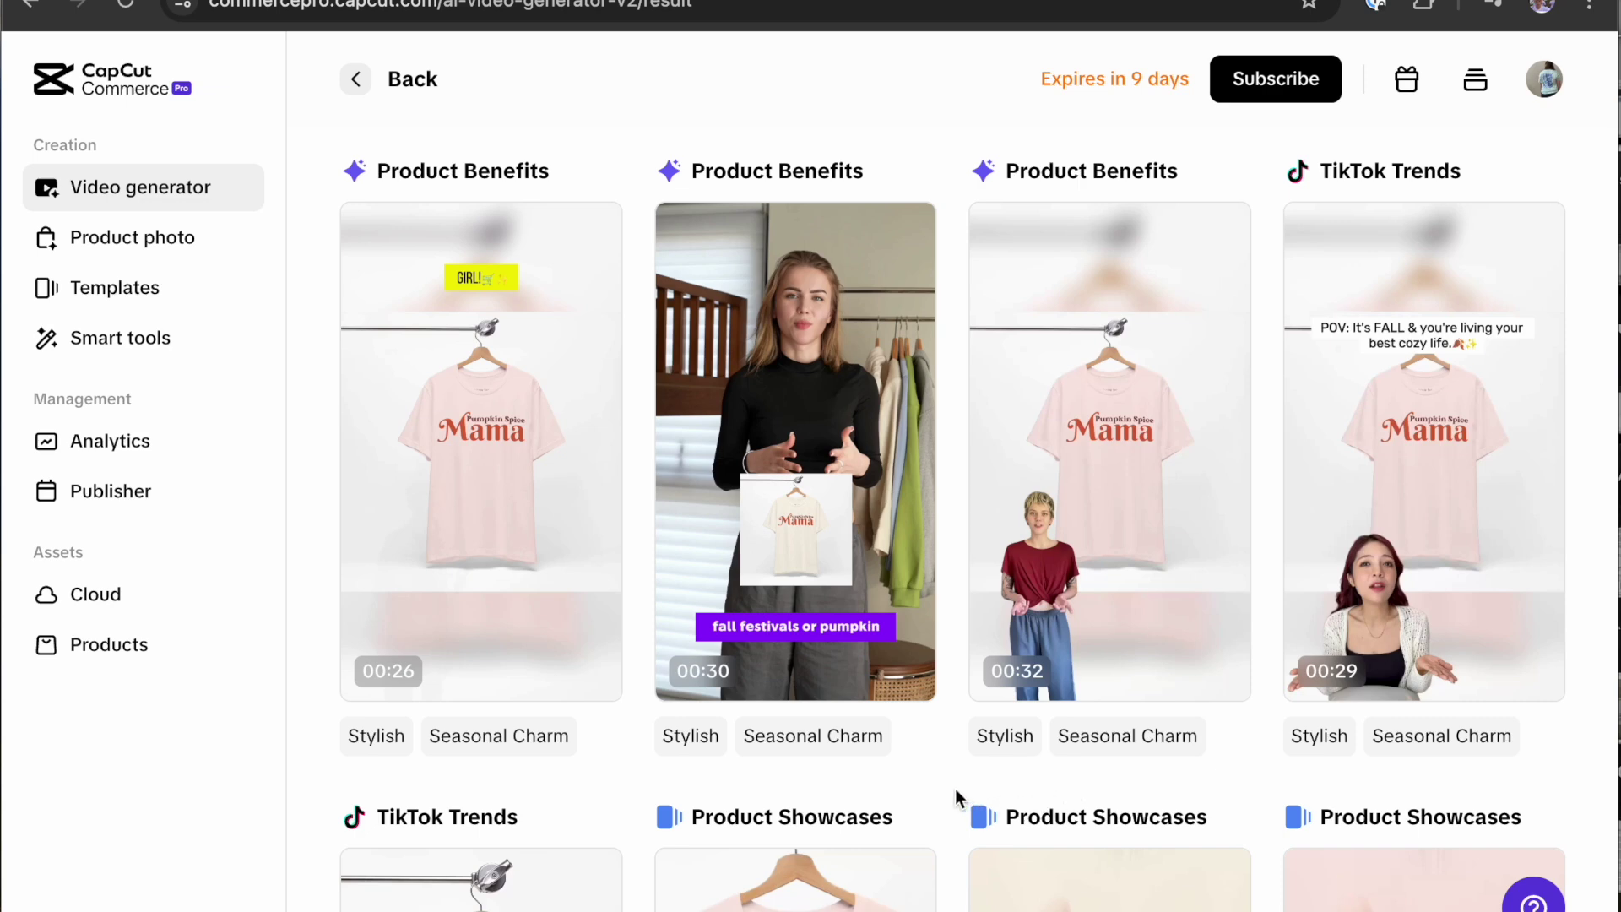
Step: Play the Minimalist TikTok Trends video and the Product Showcases video tagged Models Show and Try On
scroll(955, 789, "down", 5)
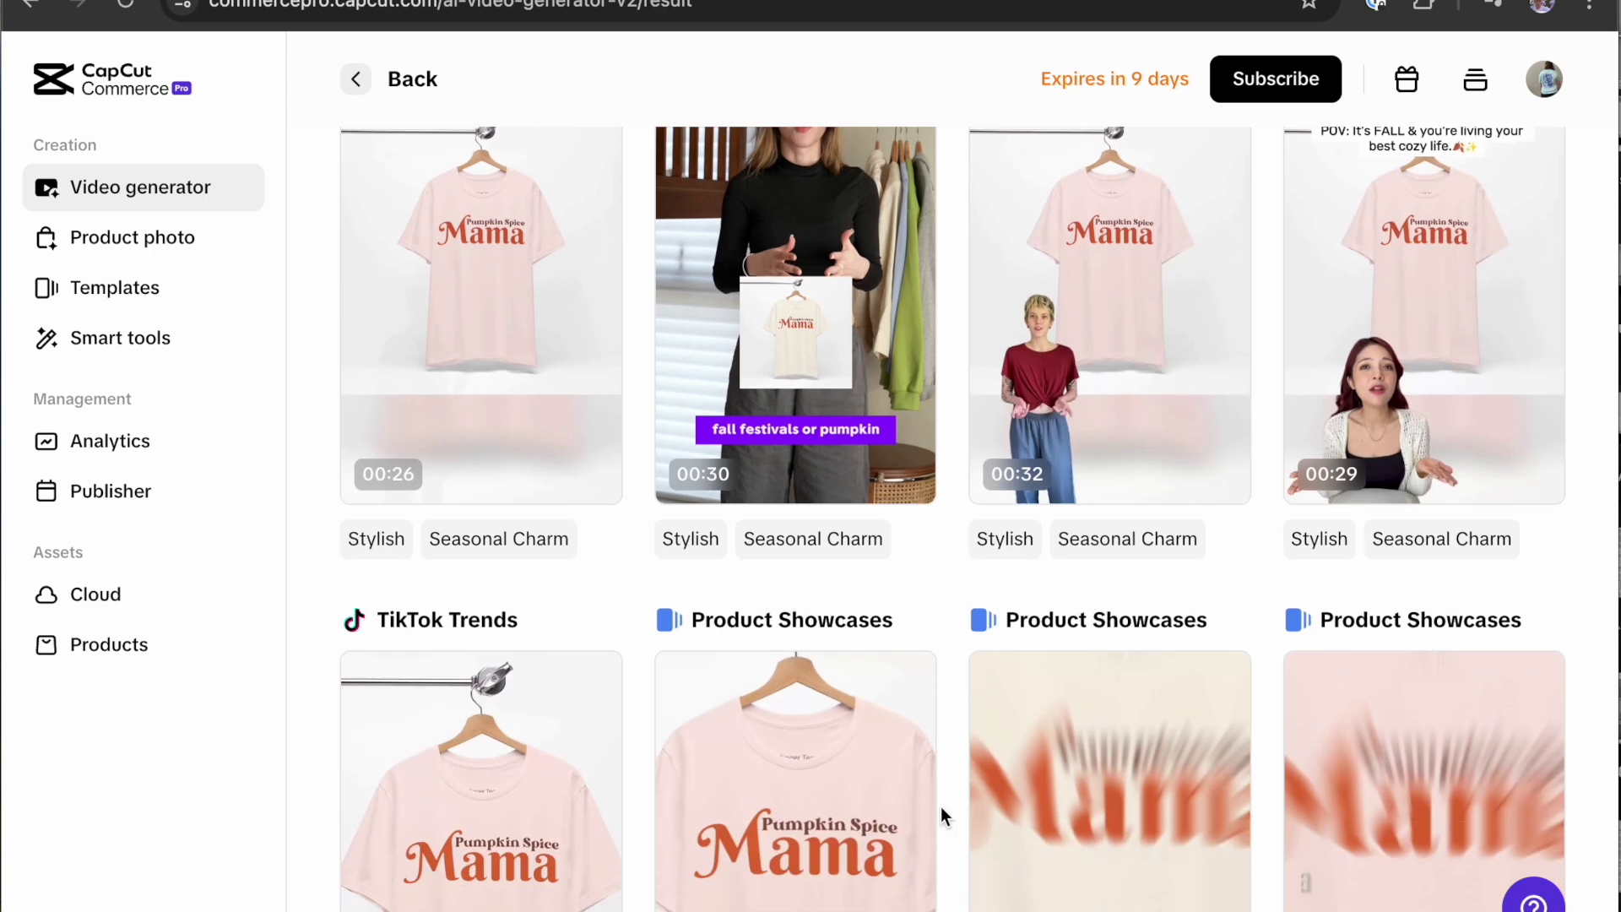
scroll(897, 849, "down", 2)
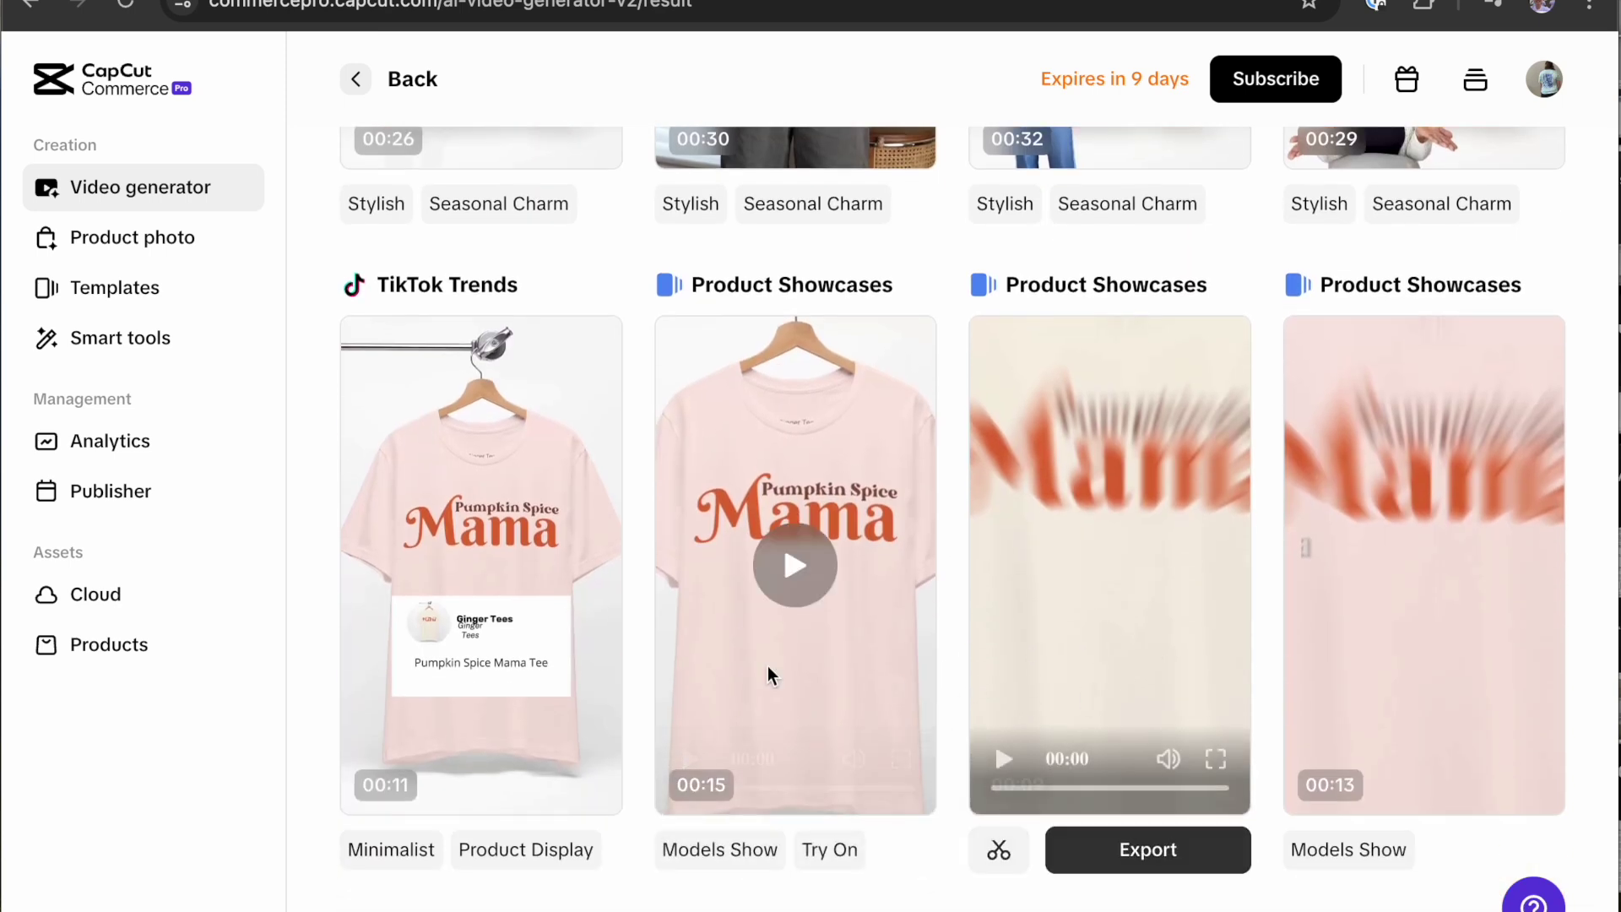
left_click(487, 577)
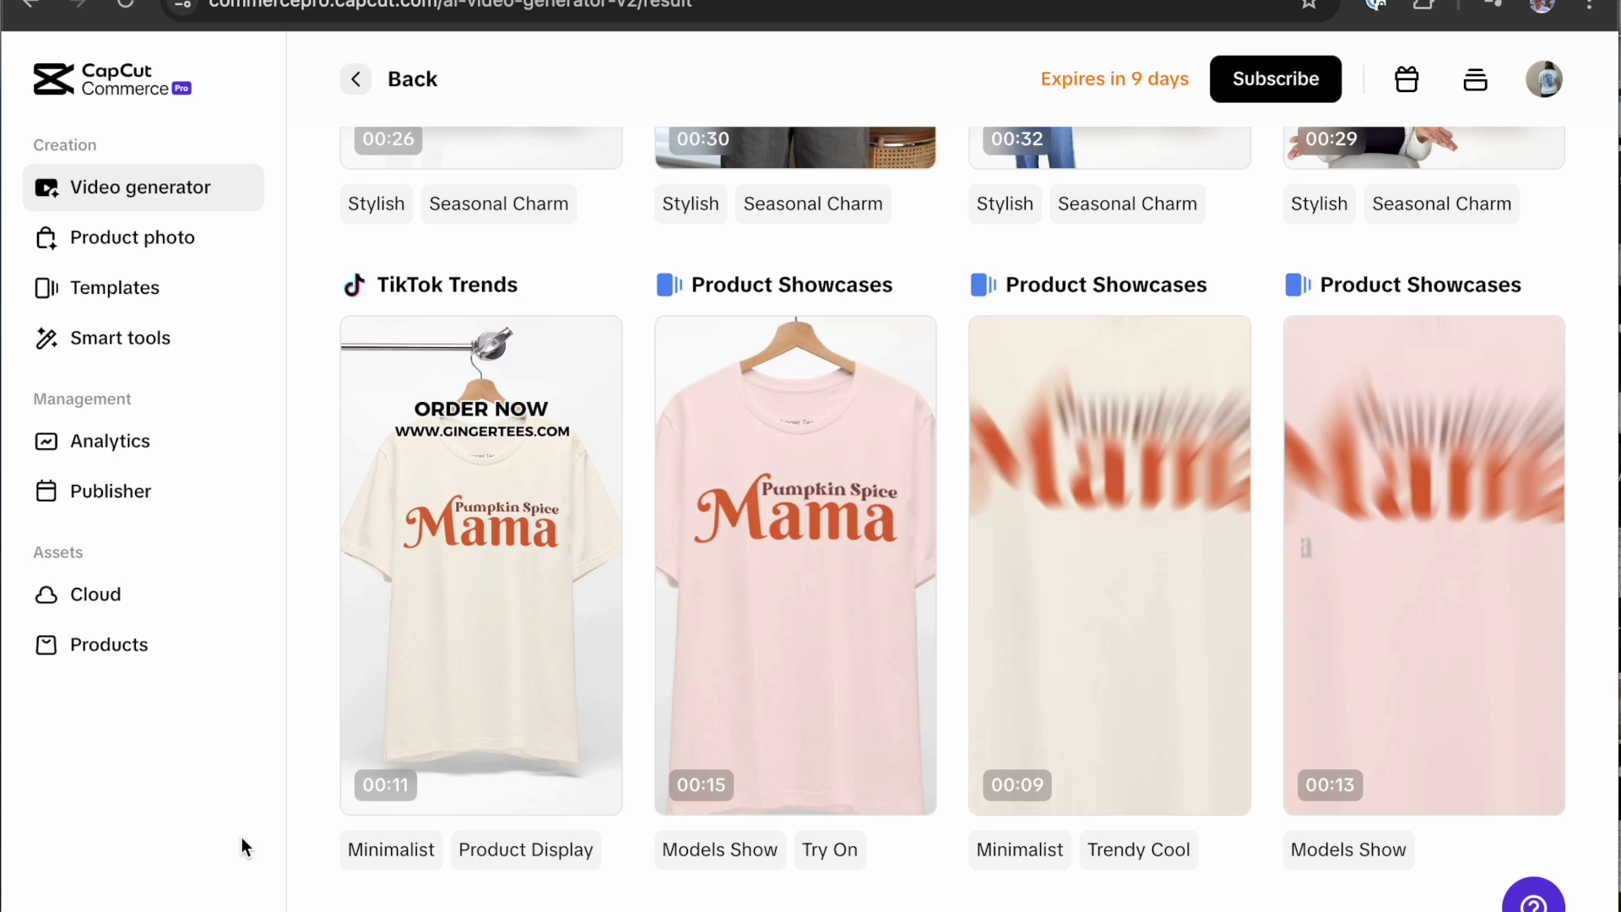
mouse_move(529, 696)
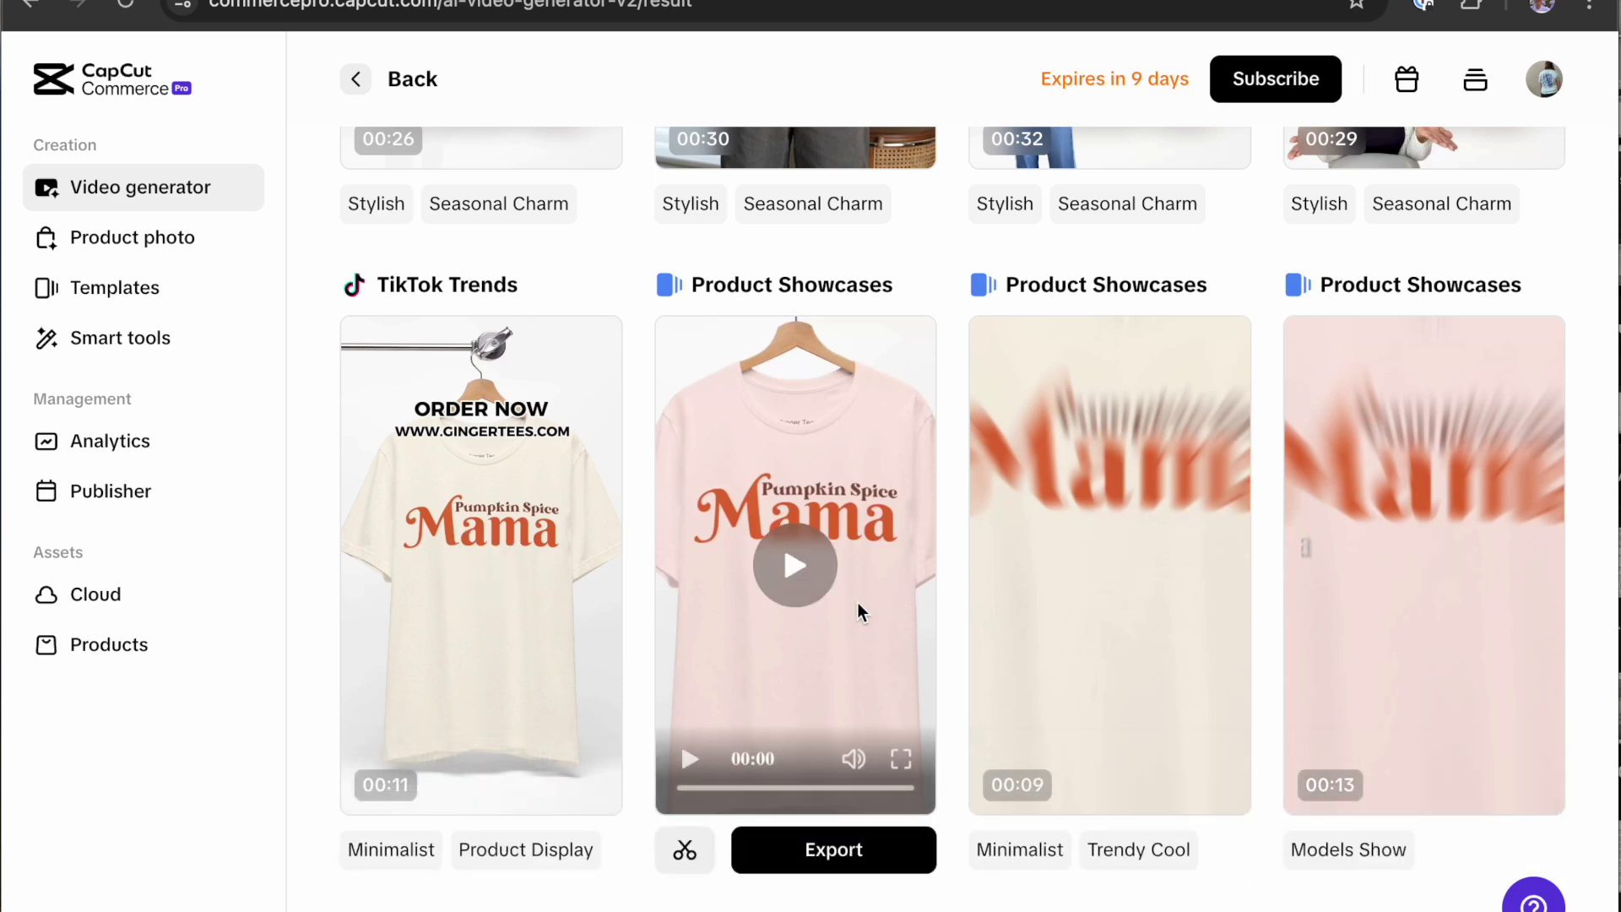
left_click(795, 564)
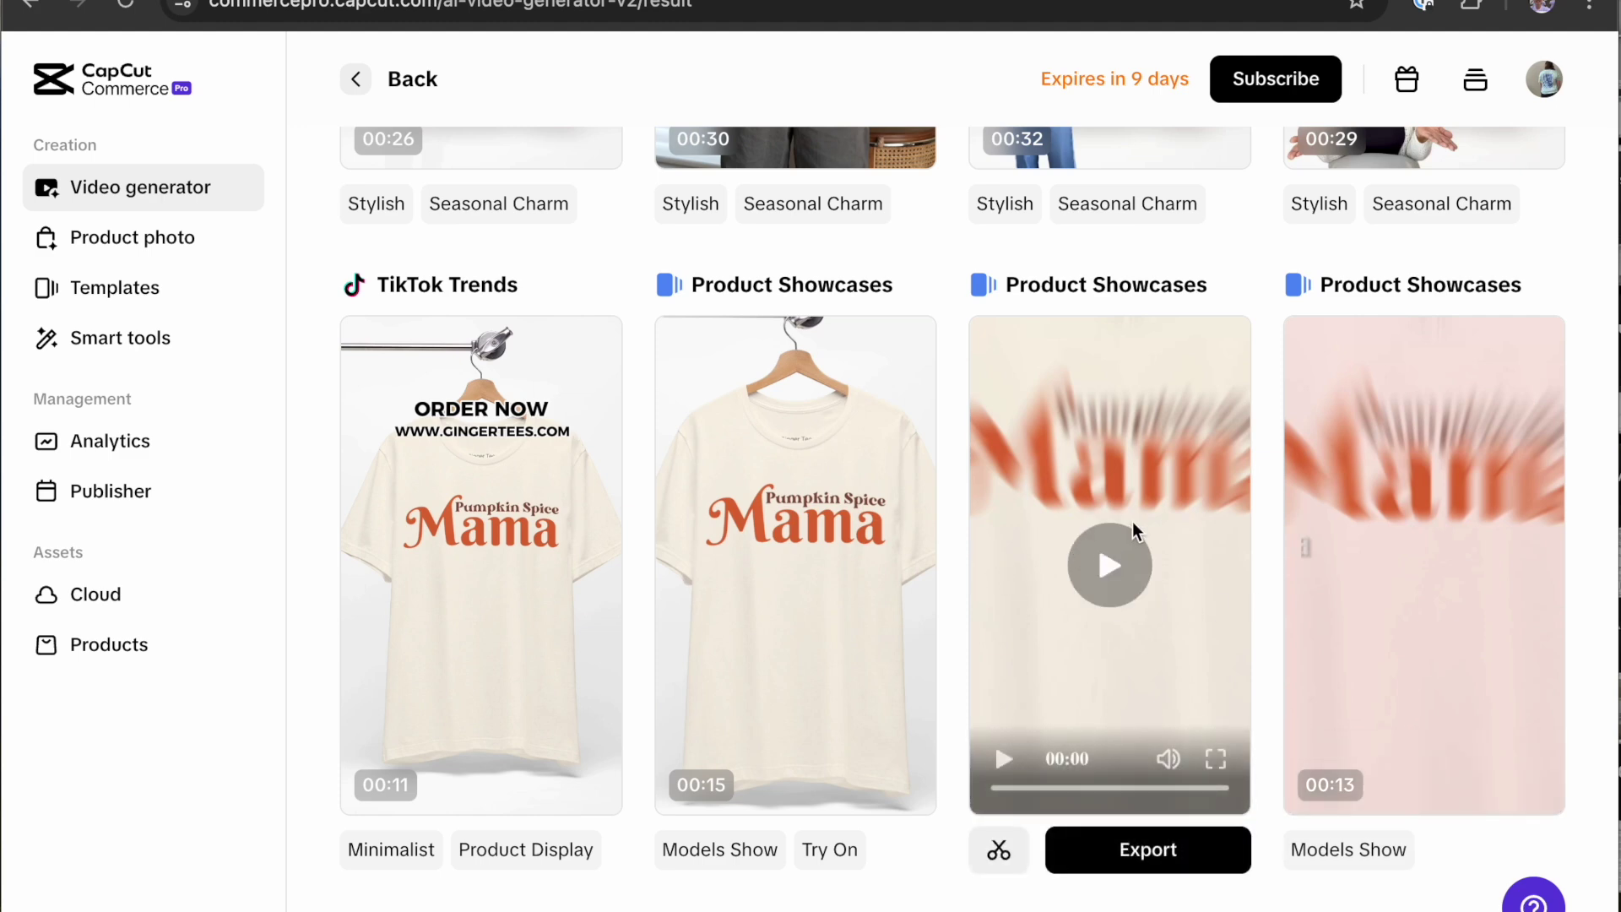
Step: Play the Minimalist, Trendy Cool product showcase and the last product showcase, tagged only Models Show
left_click(1115, 574)
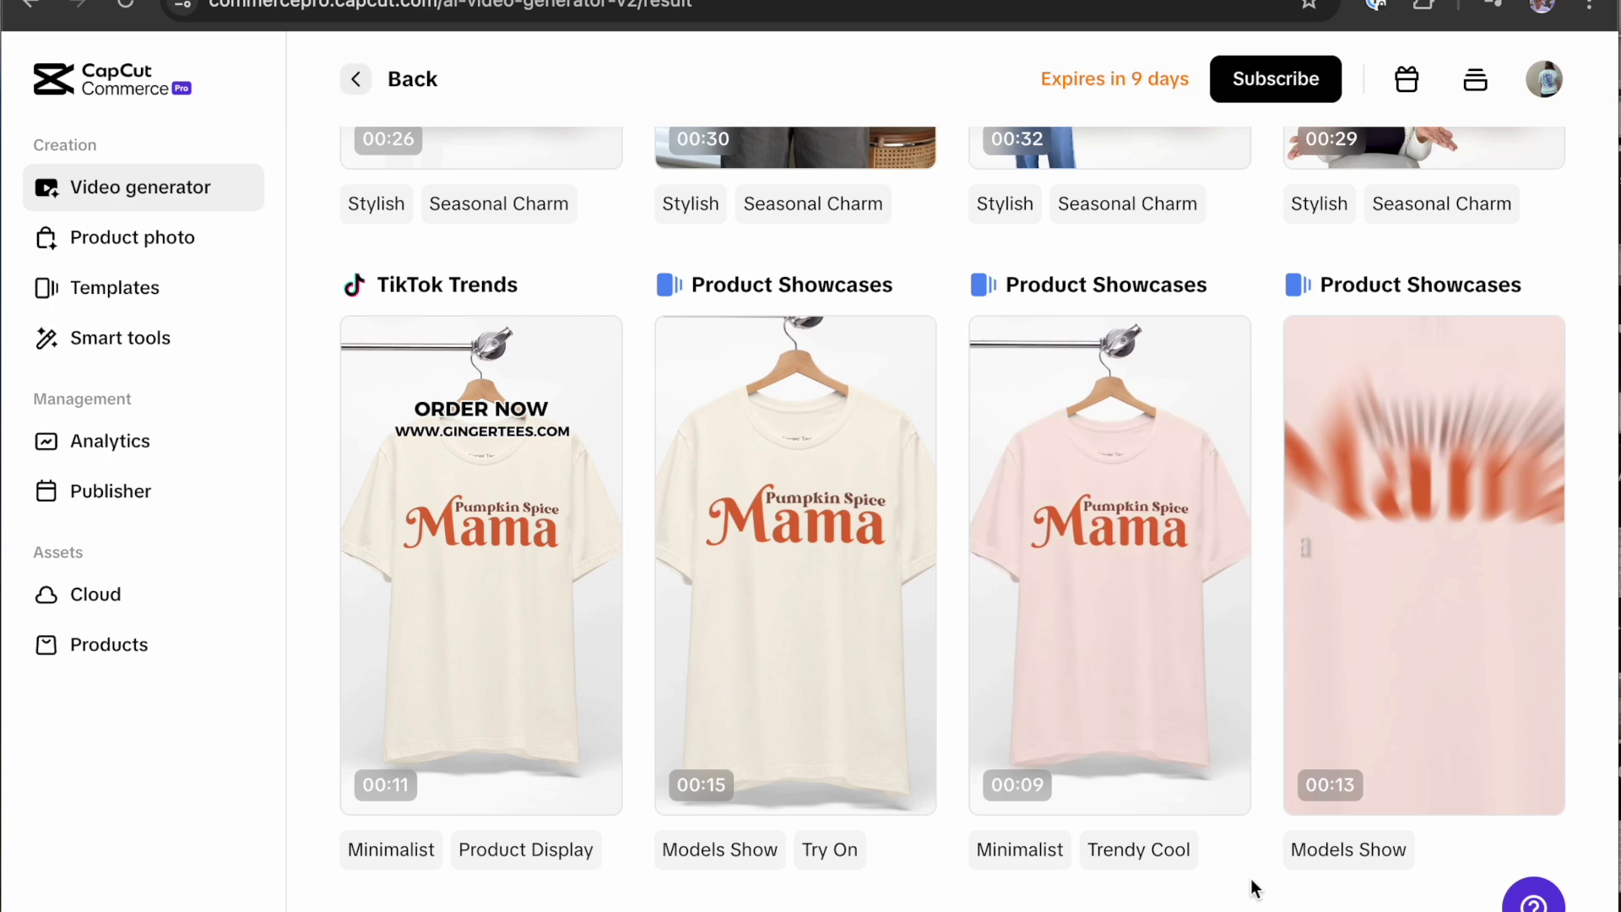
mouse_move(1218, 712)
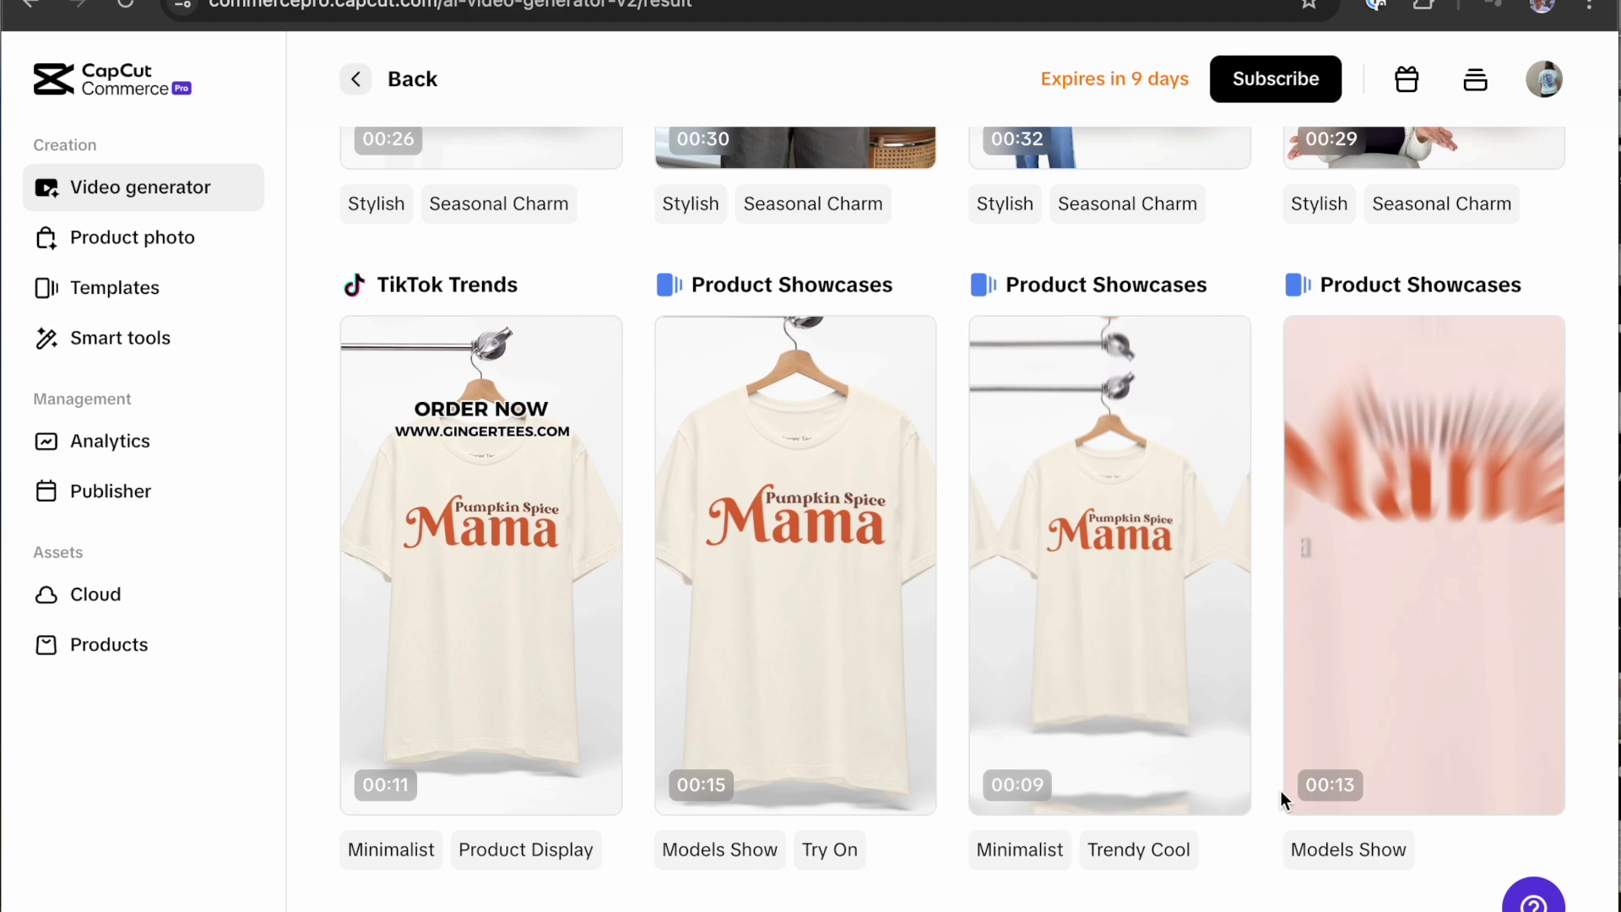
mouse_move(1053, 605)
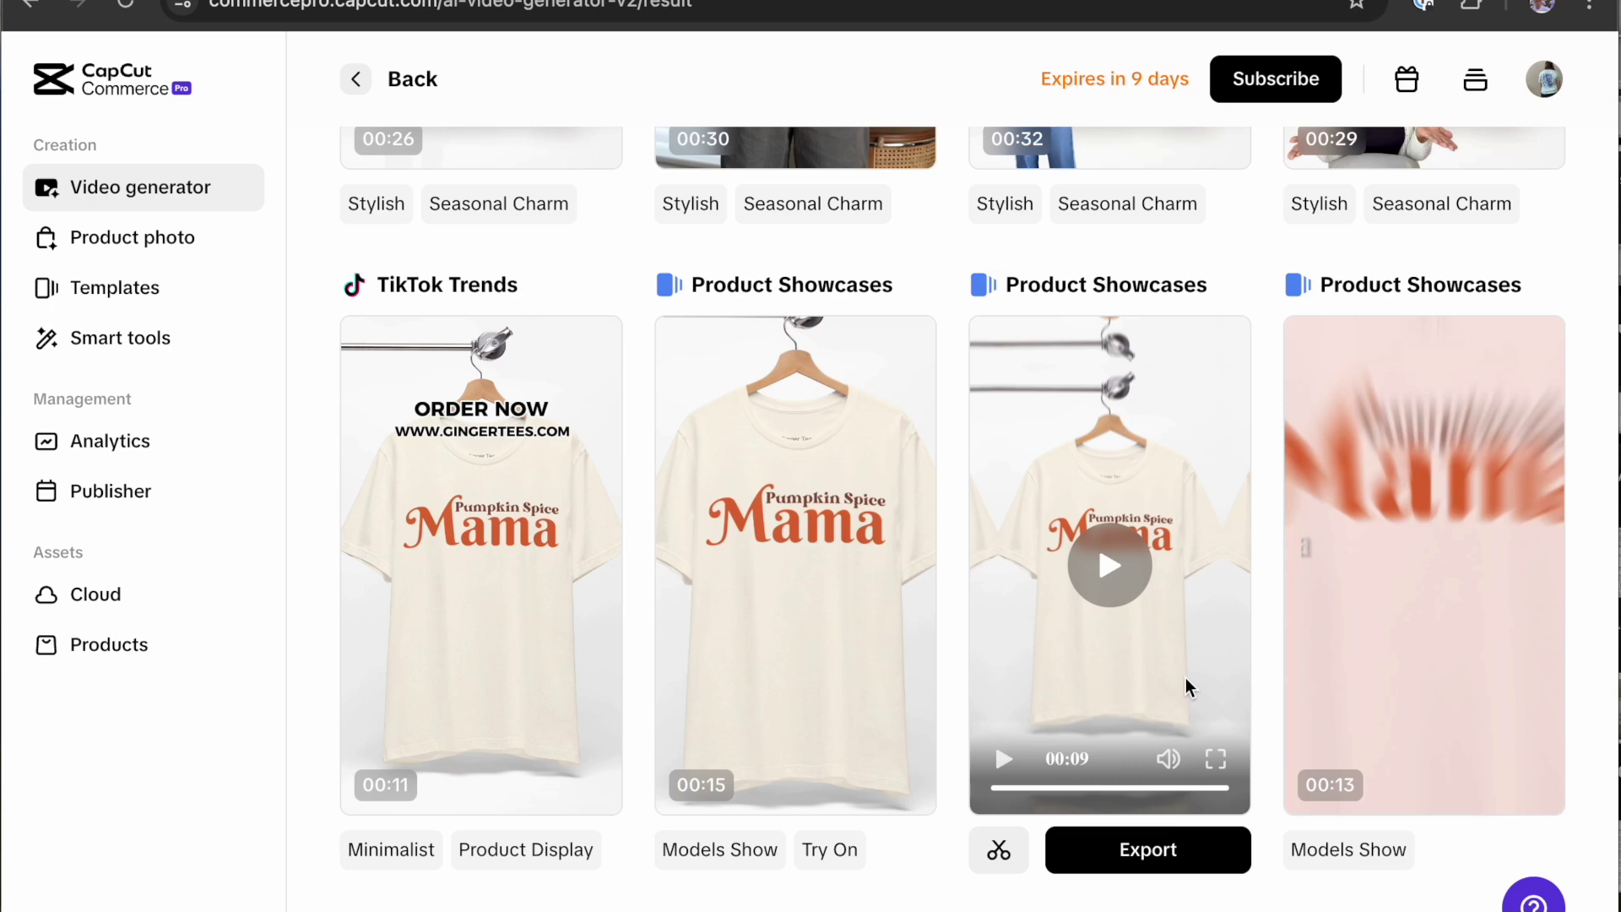
mouse_move(1325, 500)
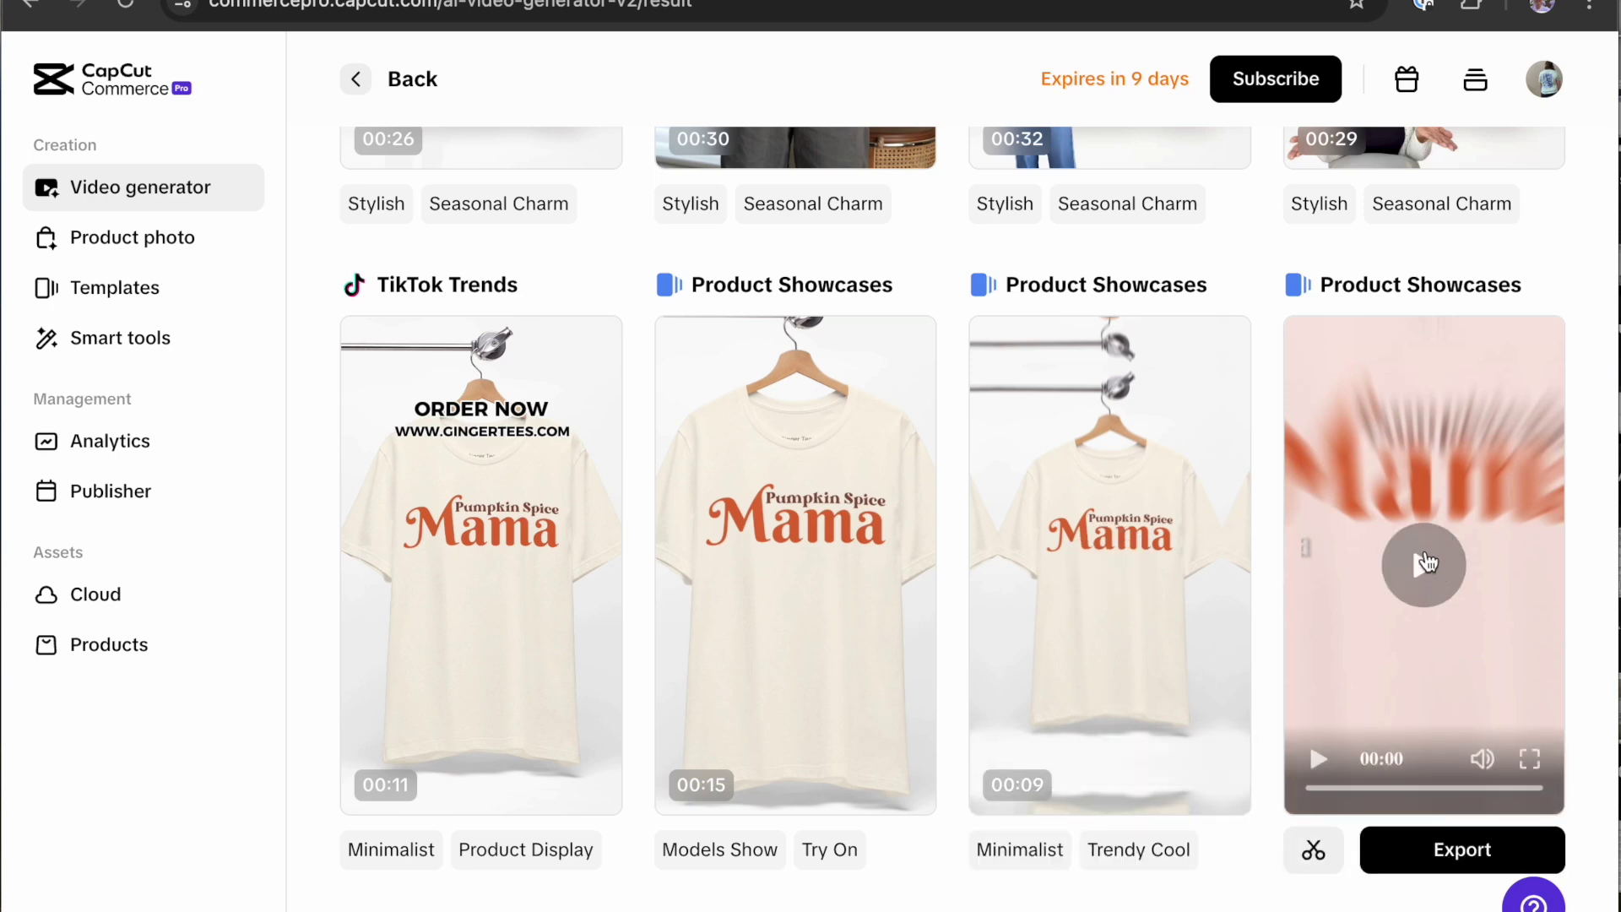
left_click(1427, 581)
mouse_move(1178, 855)
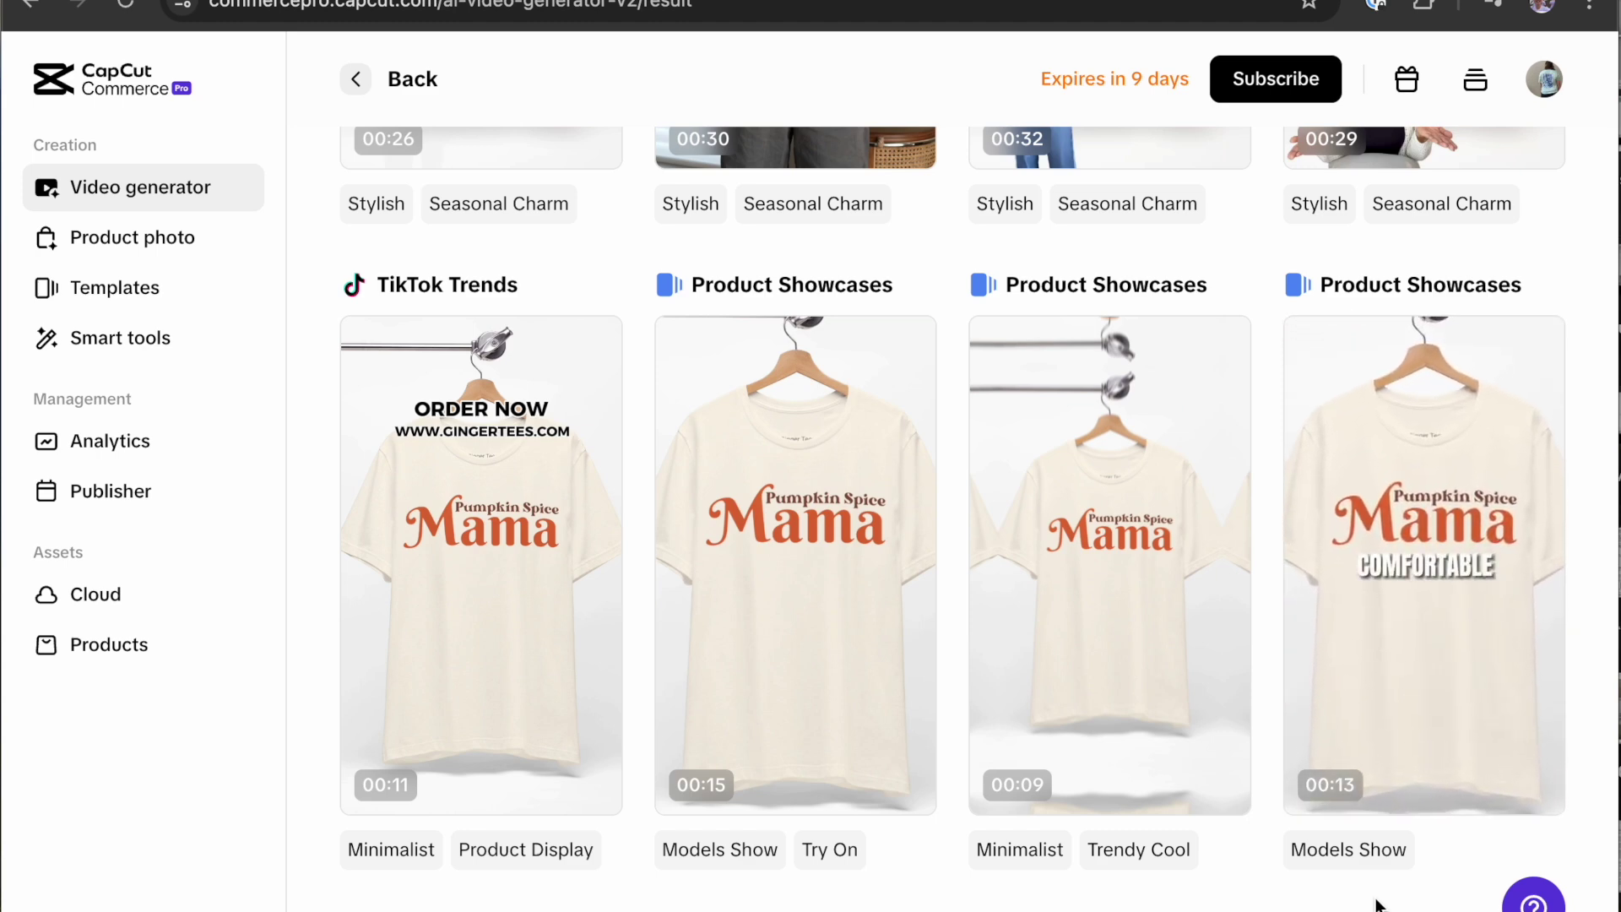
mouse_move(1441, 738)
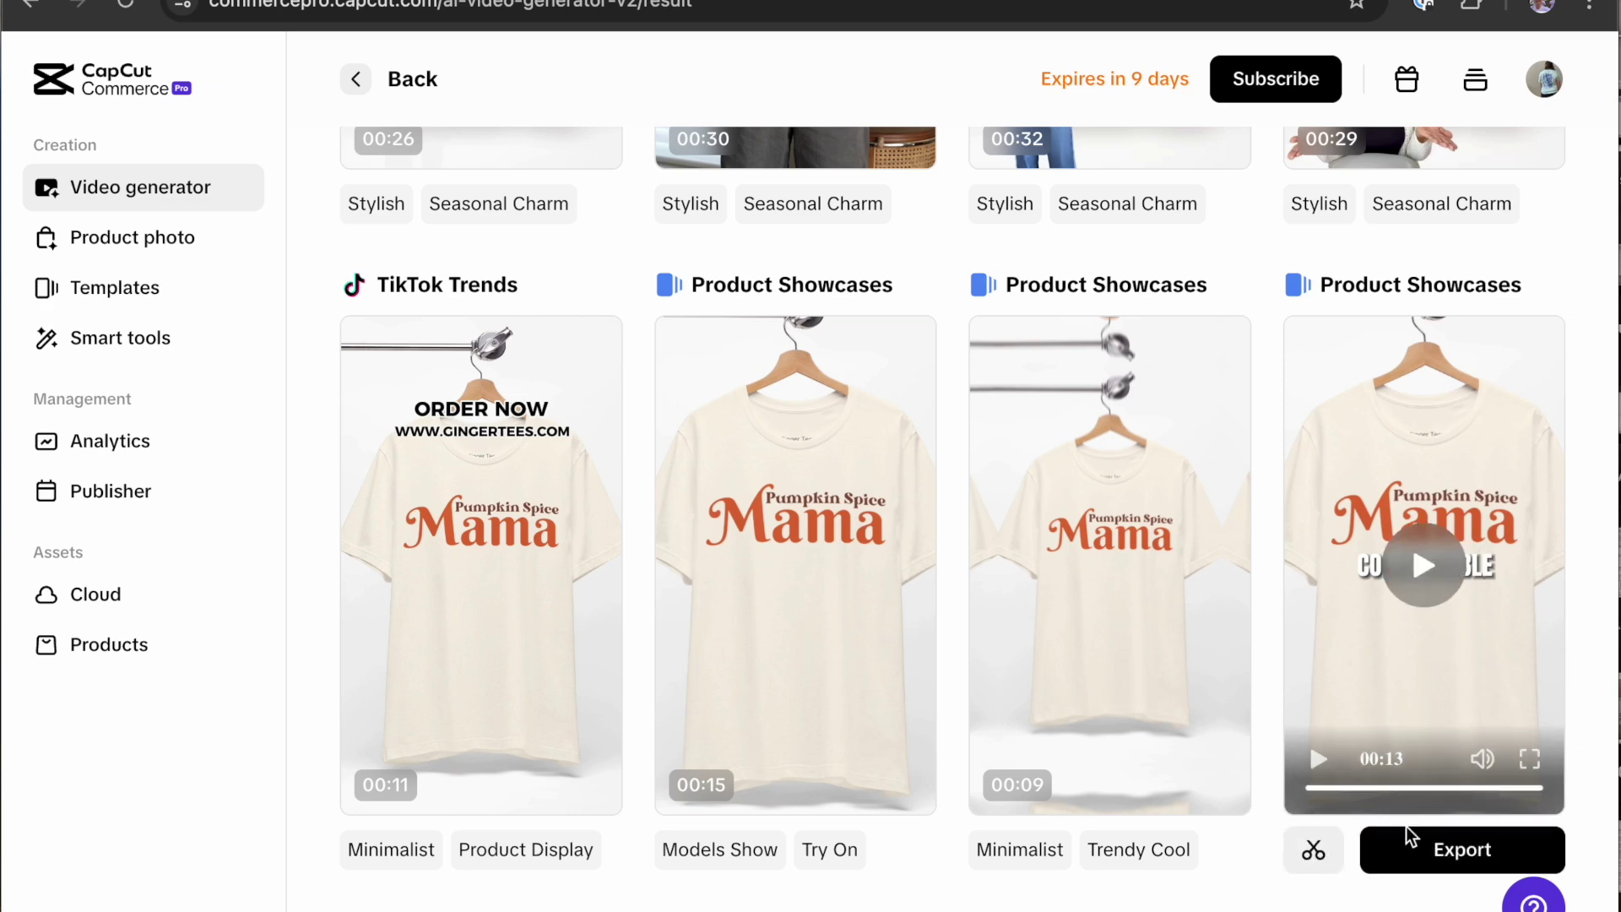
Step: Choose to download the last product showcase video and set its export resolution to 1080p
left_click(1435, 851)
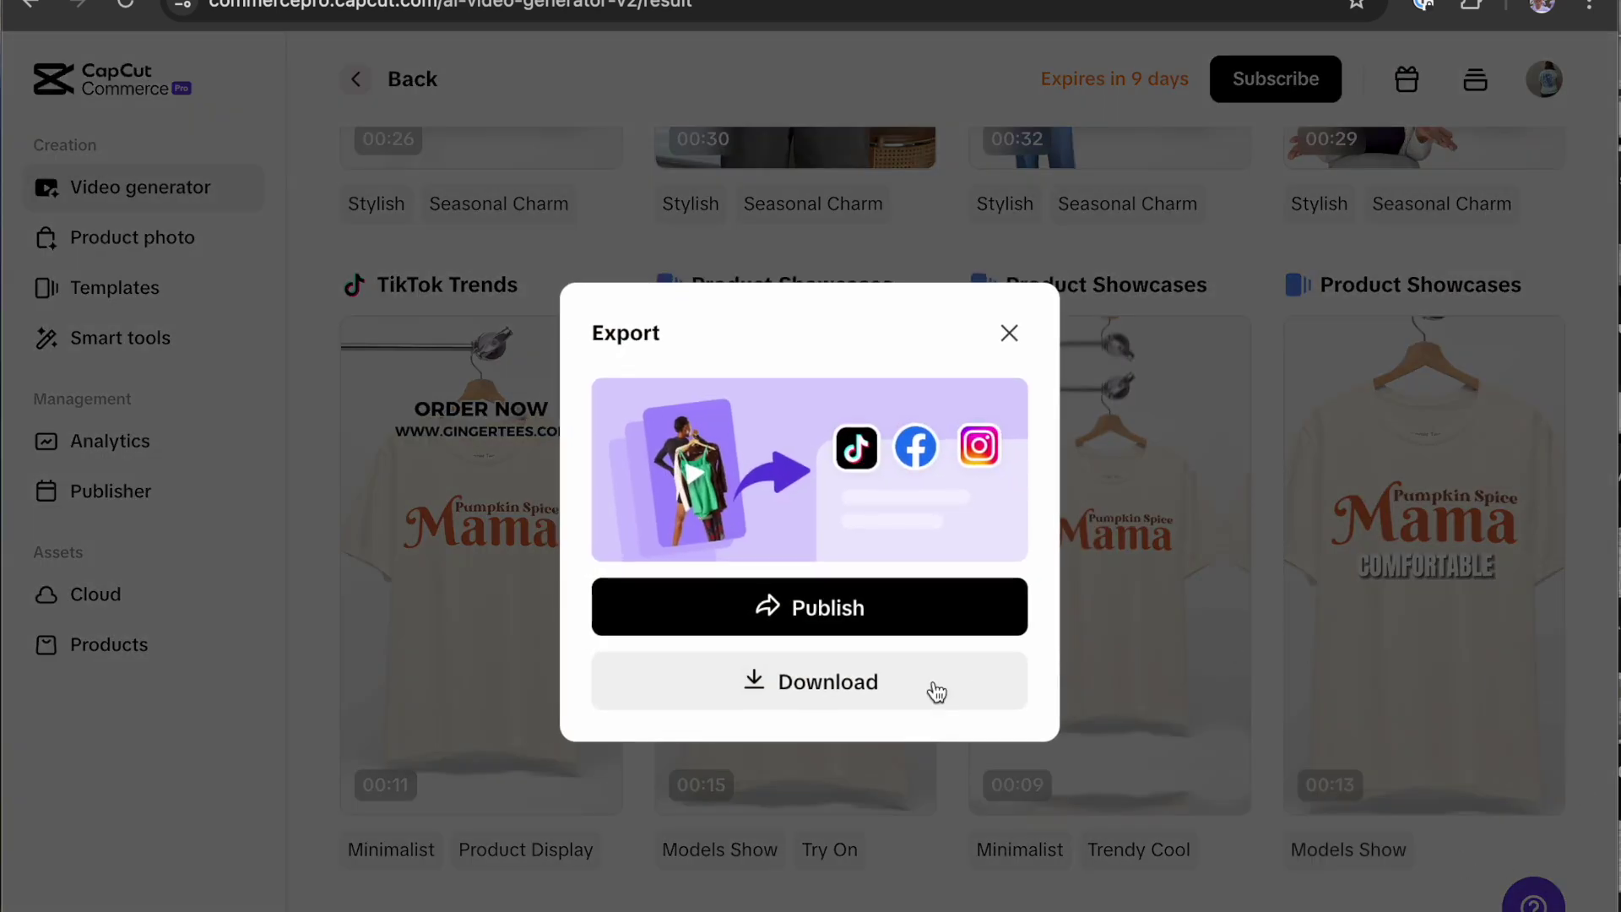
left_click(893, 691)
left_click(671, 429)
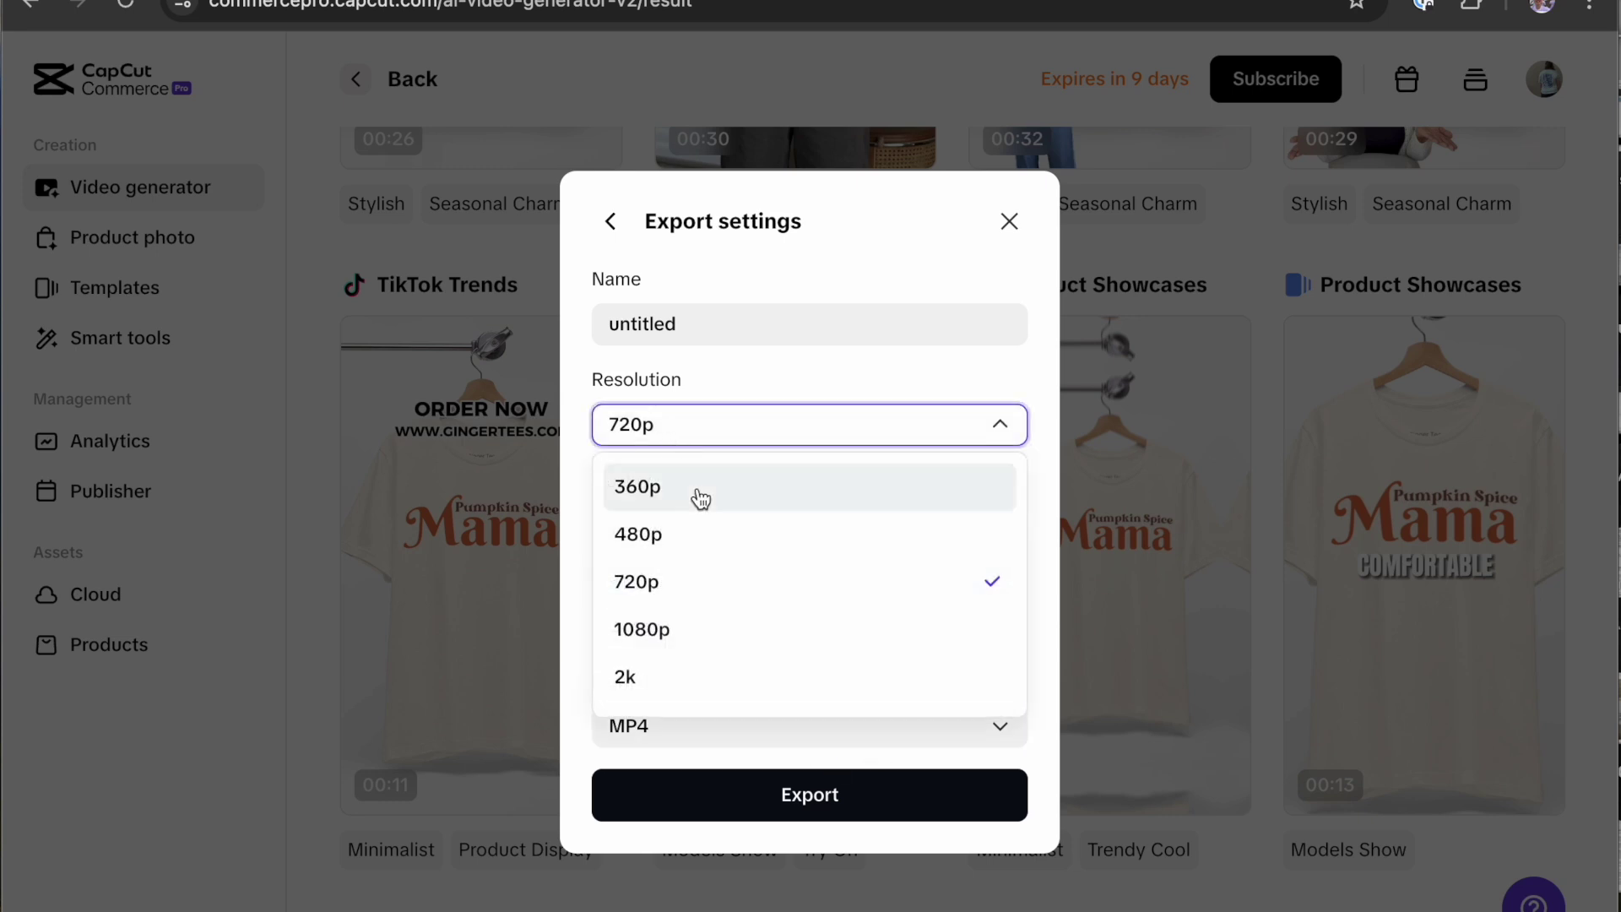
left_click(705, 647)
Step: Name the video "pumpkin spice mama wavy", export it as MP4 and close the download window
left_click(713, 326)
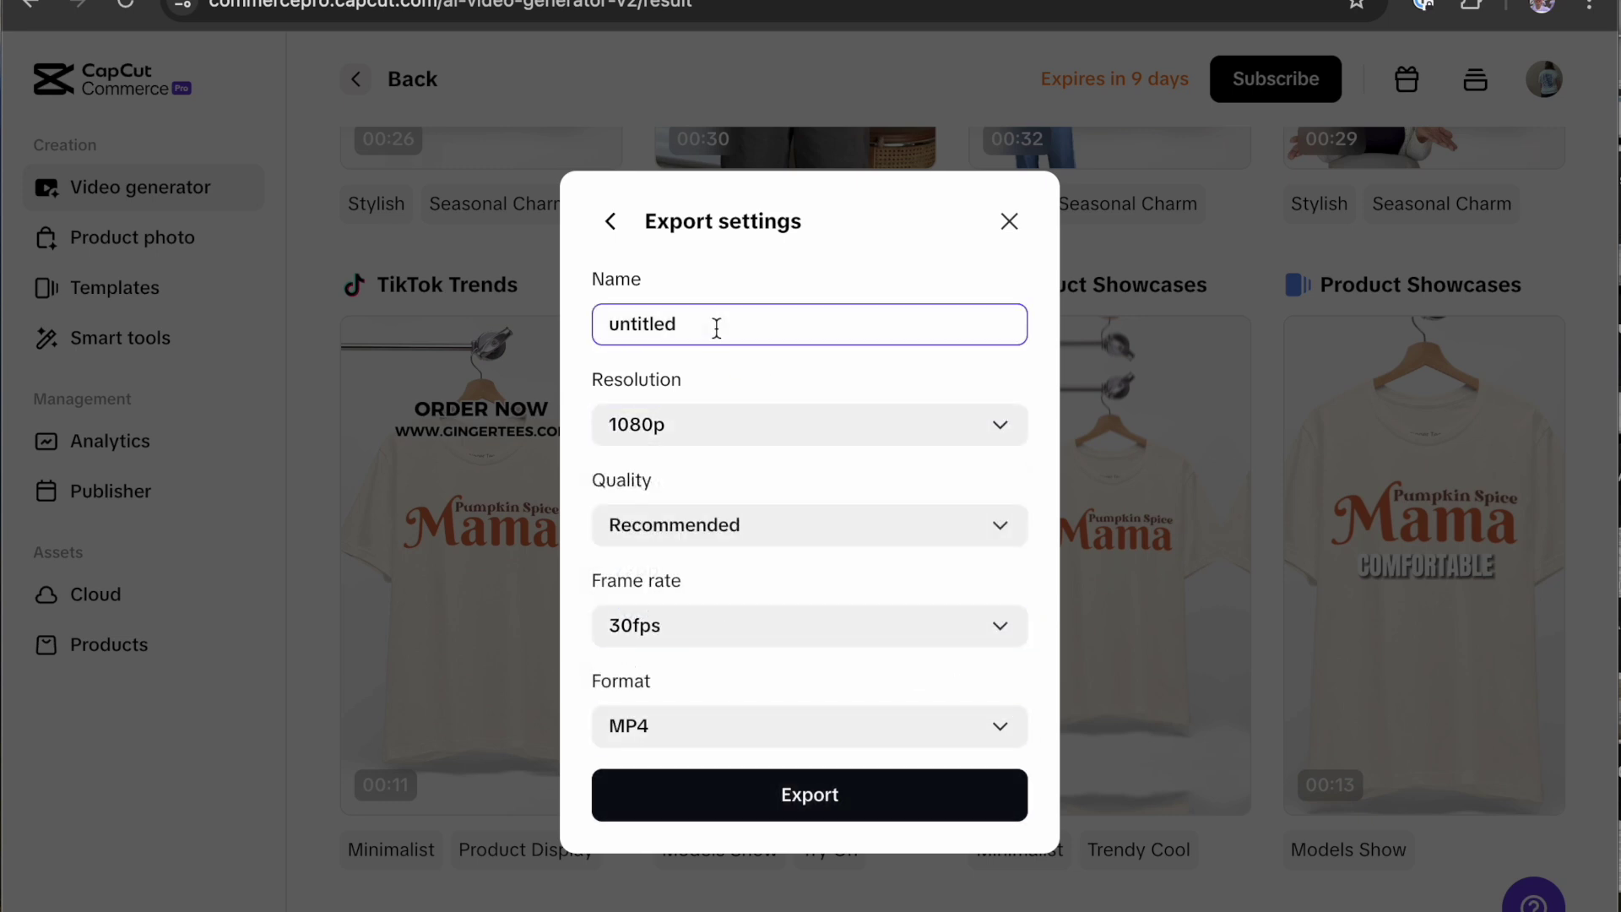
left_click_drag(713, 326, 525, 328)
type("pump")
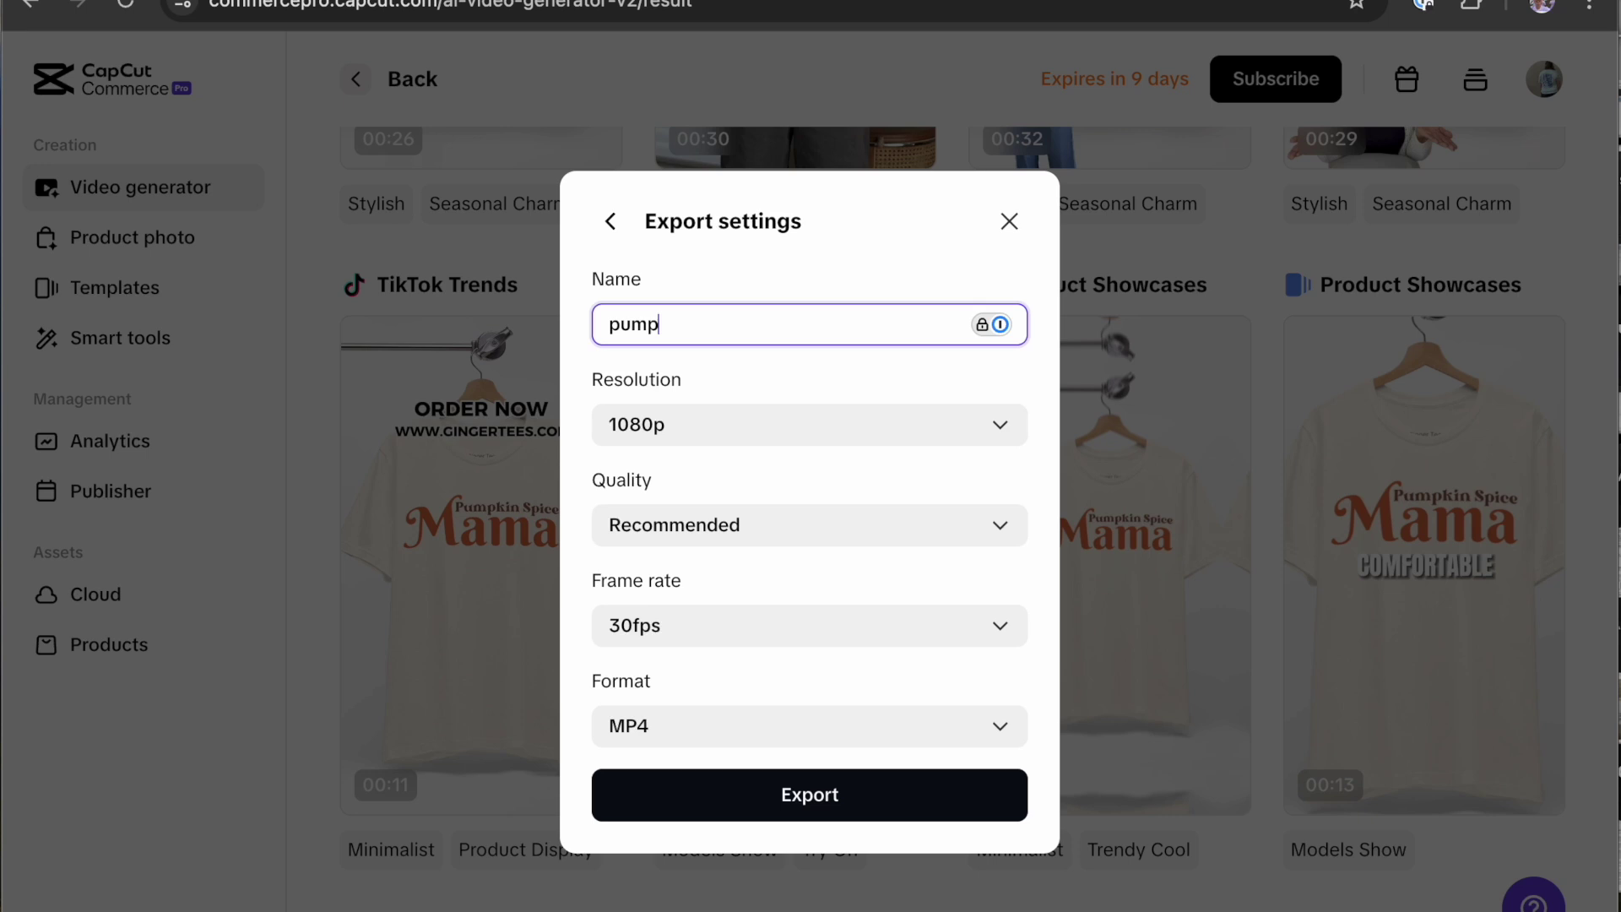
type("kin spice")
type("mama wavy")
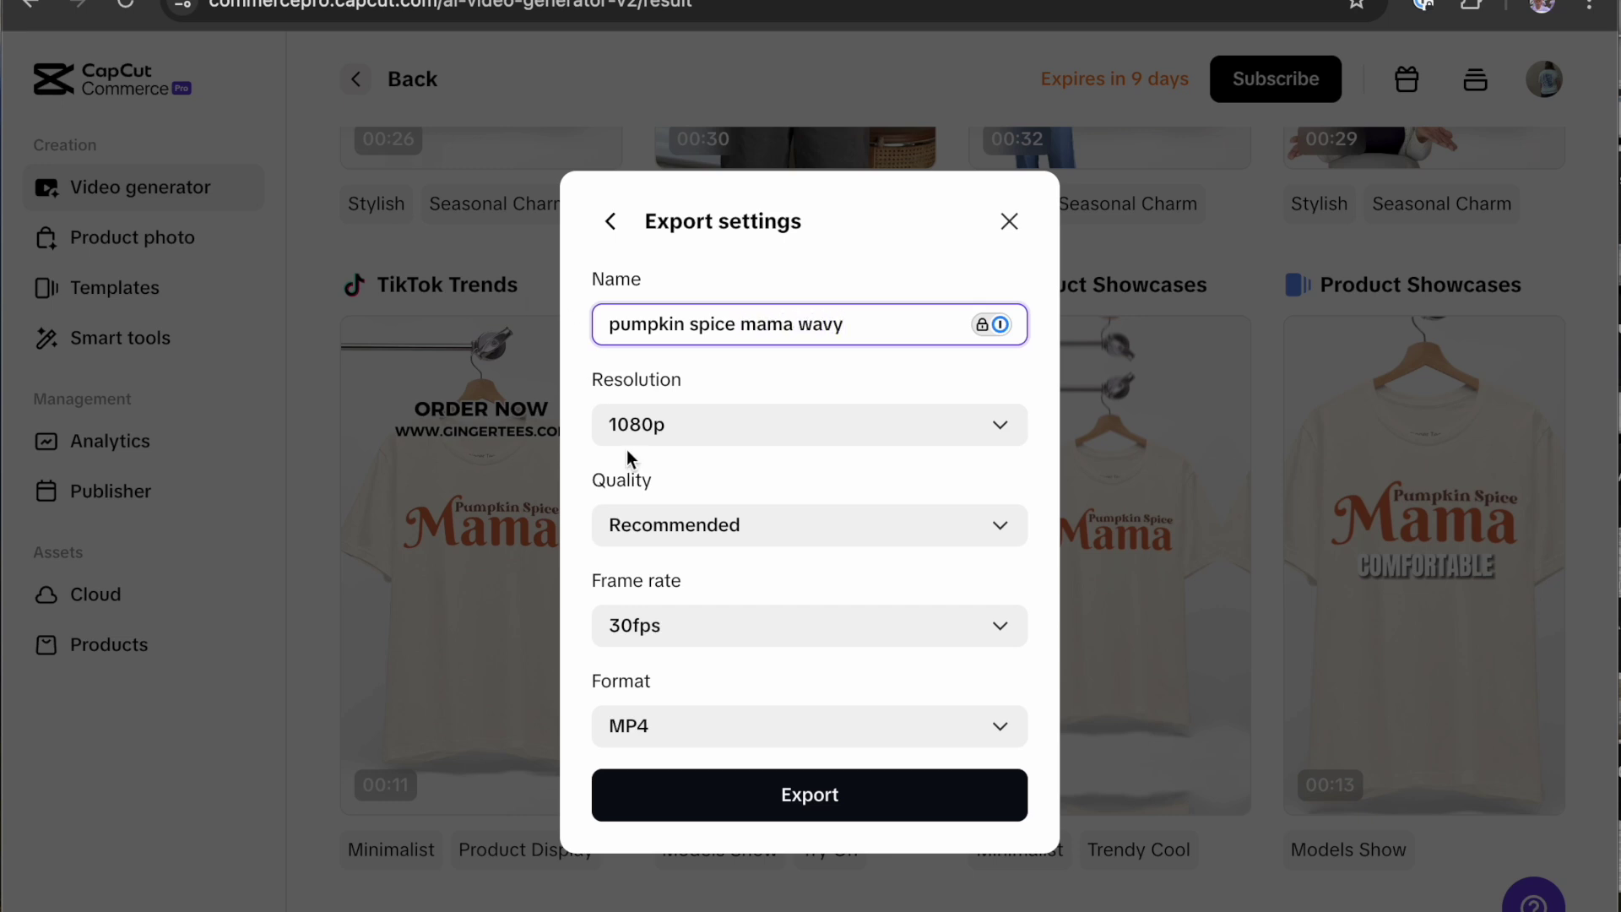
left_click(807, 784)
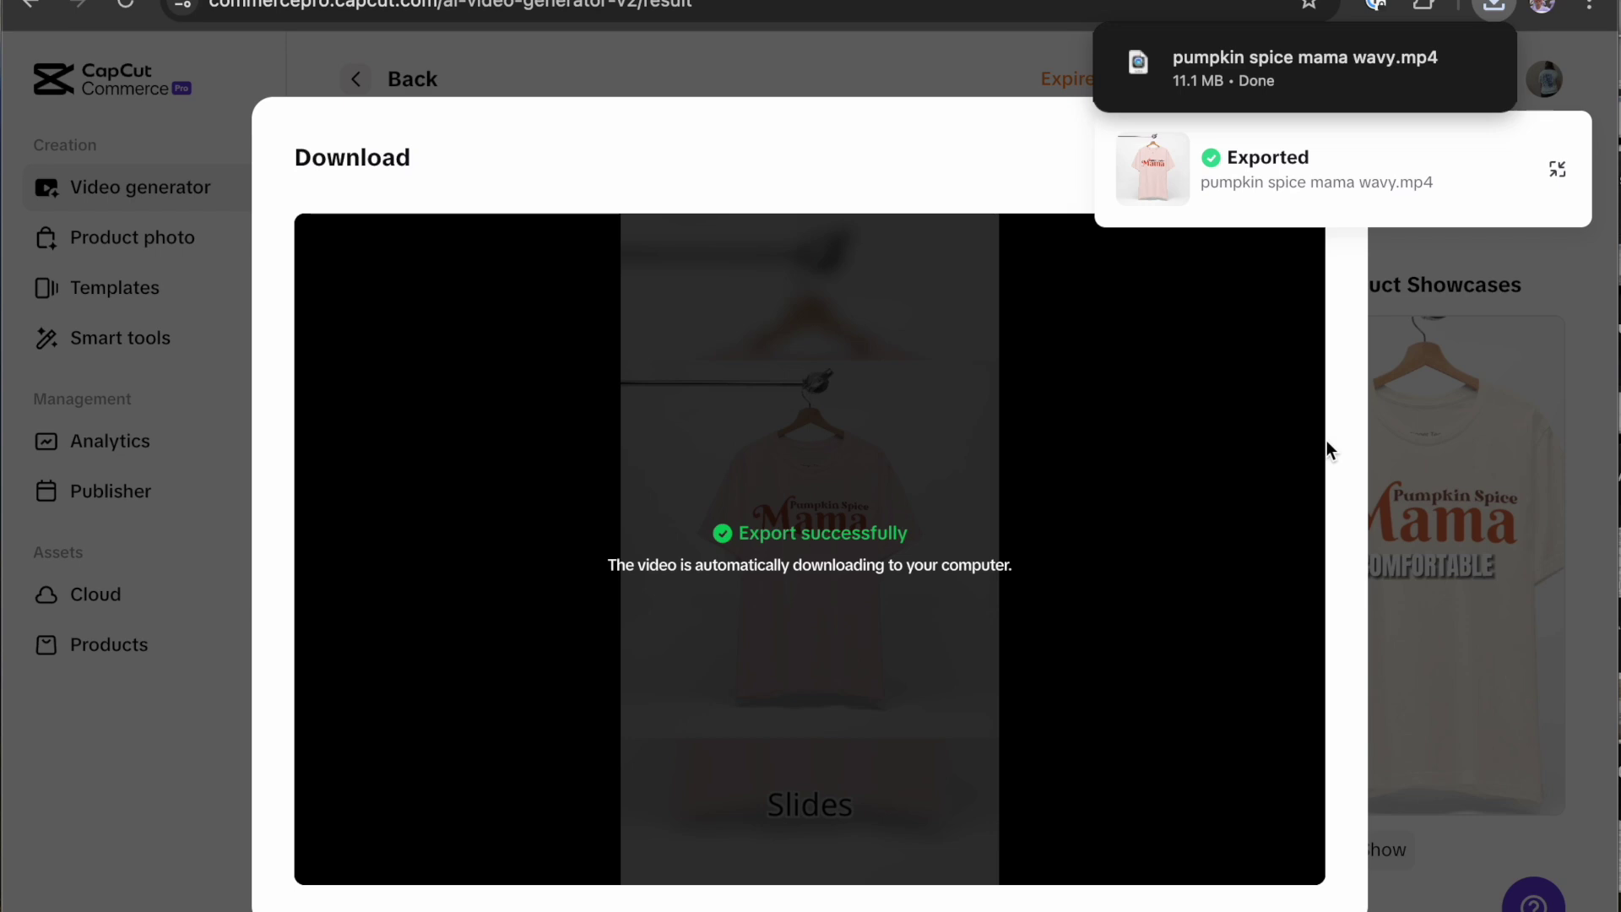
left_click(1553, 285)
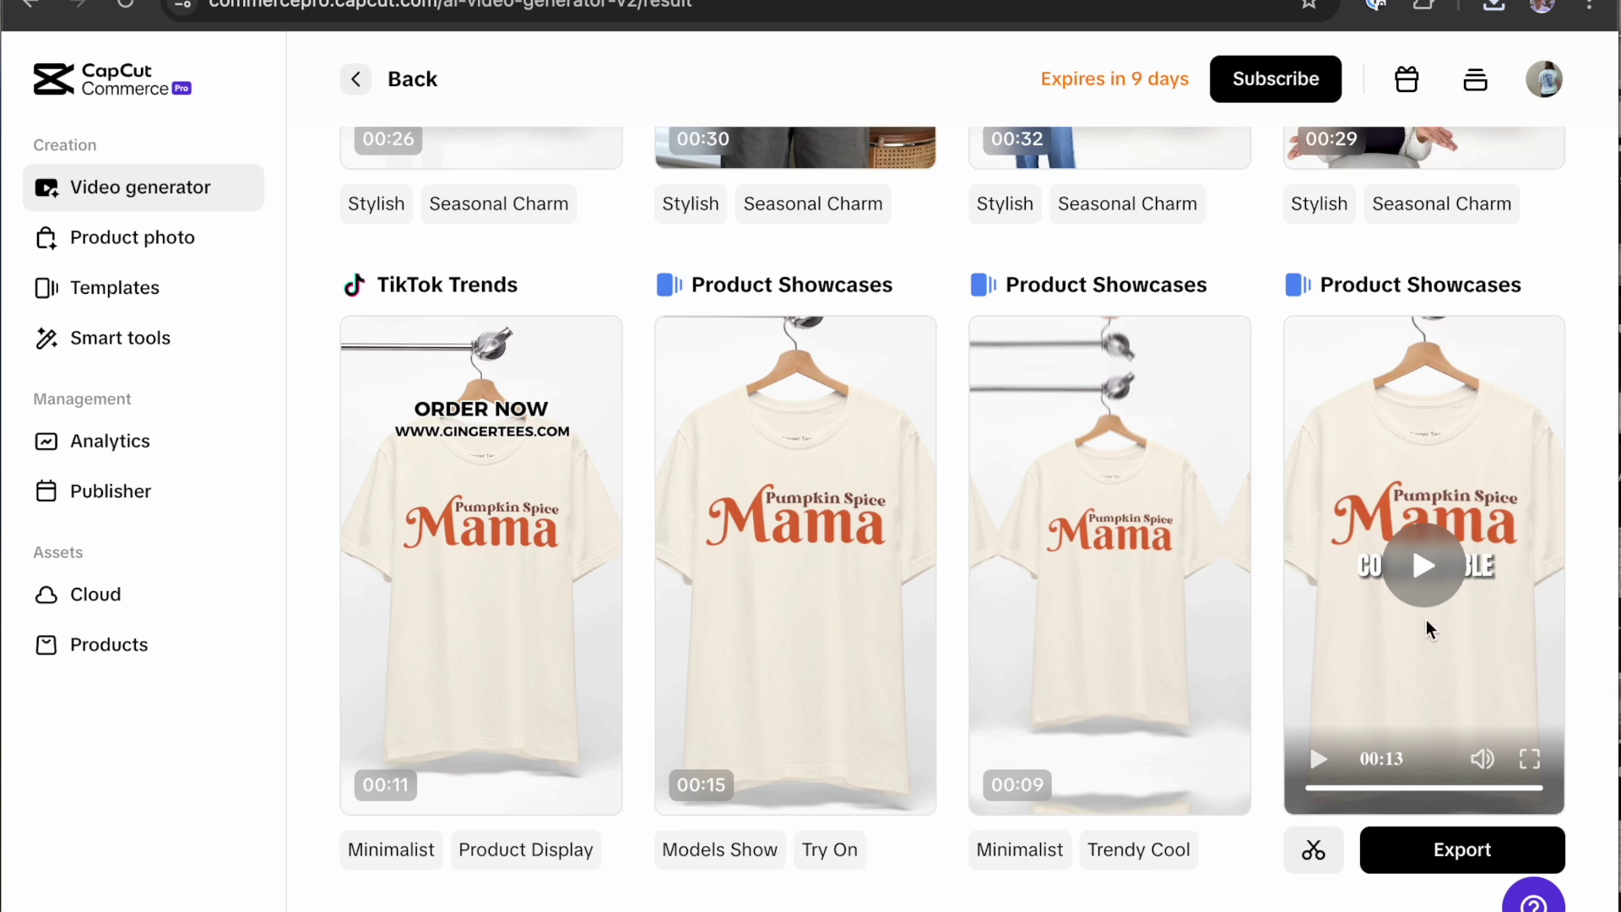
Step: Replay the last product showcase video and look back over the avatar videos
left_click(1436, 571)
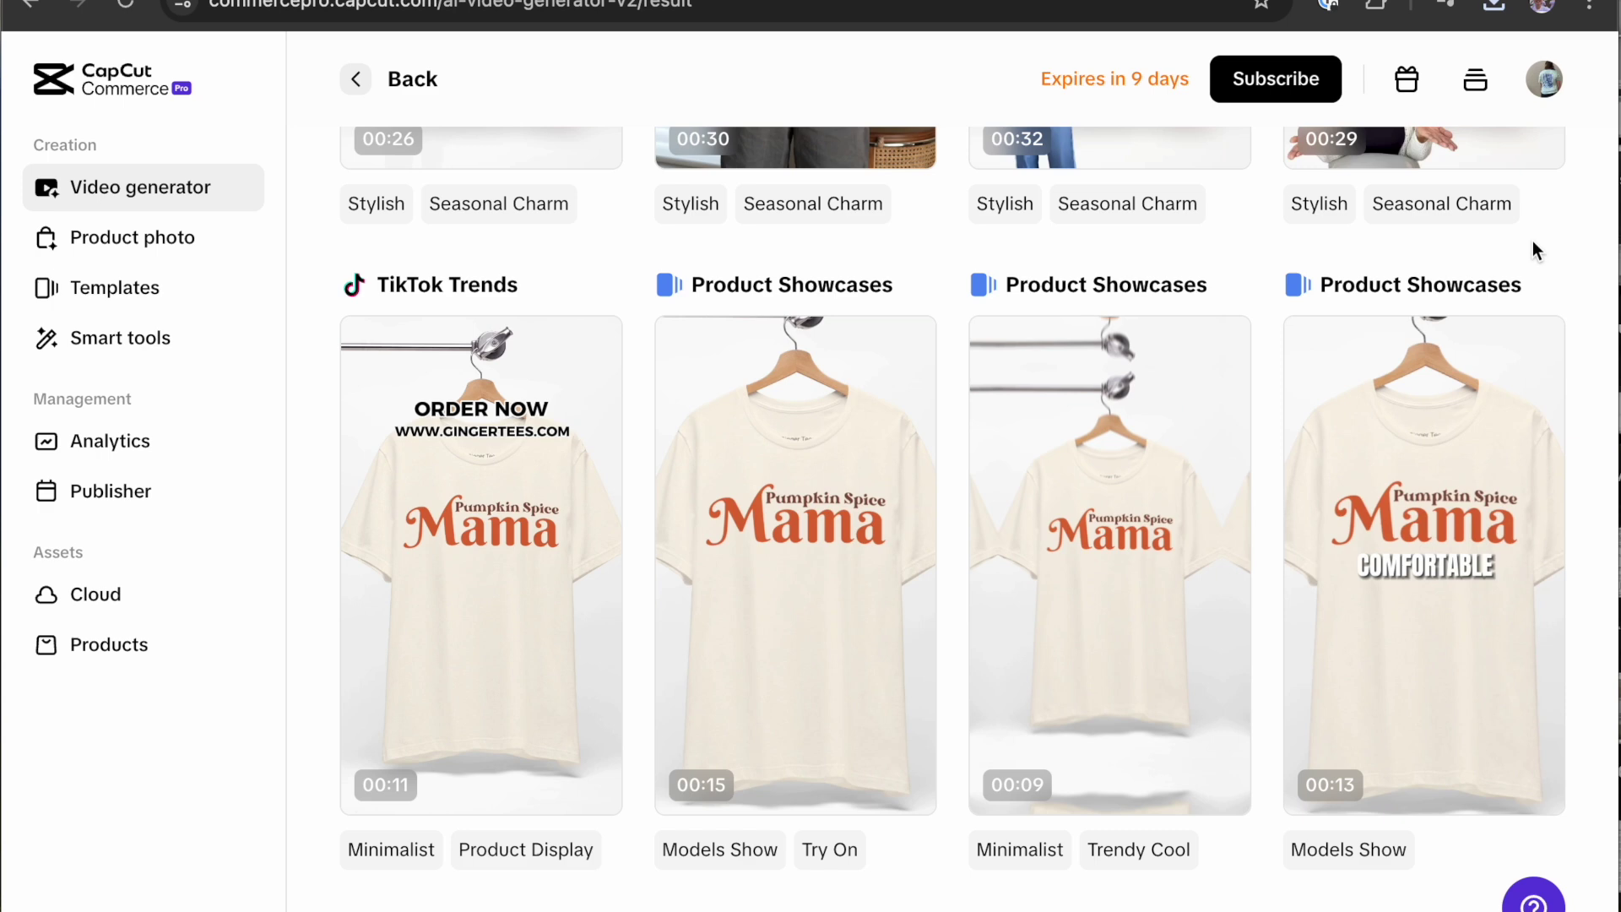
scroll(1514, 246, "up", 1)
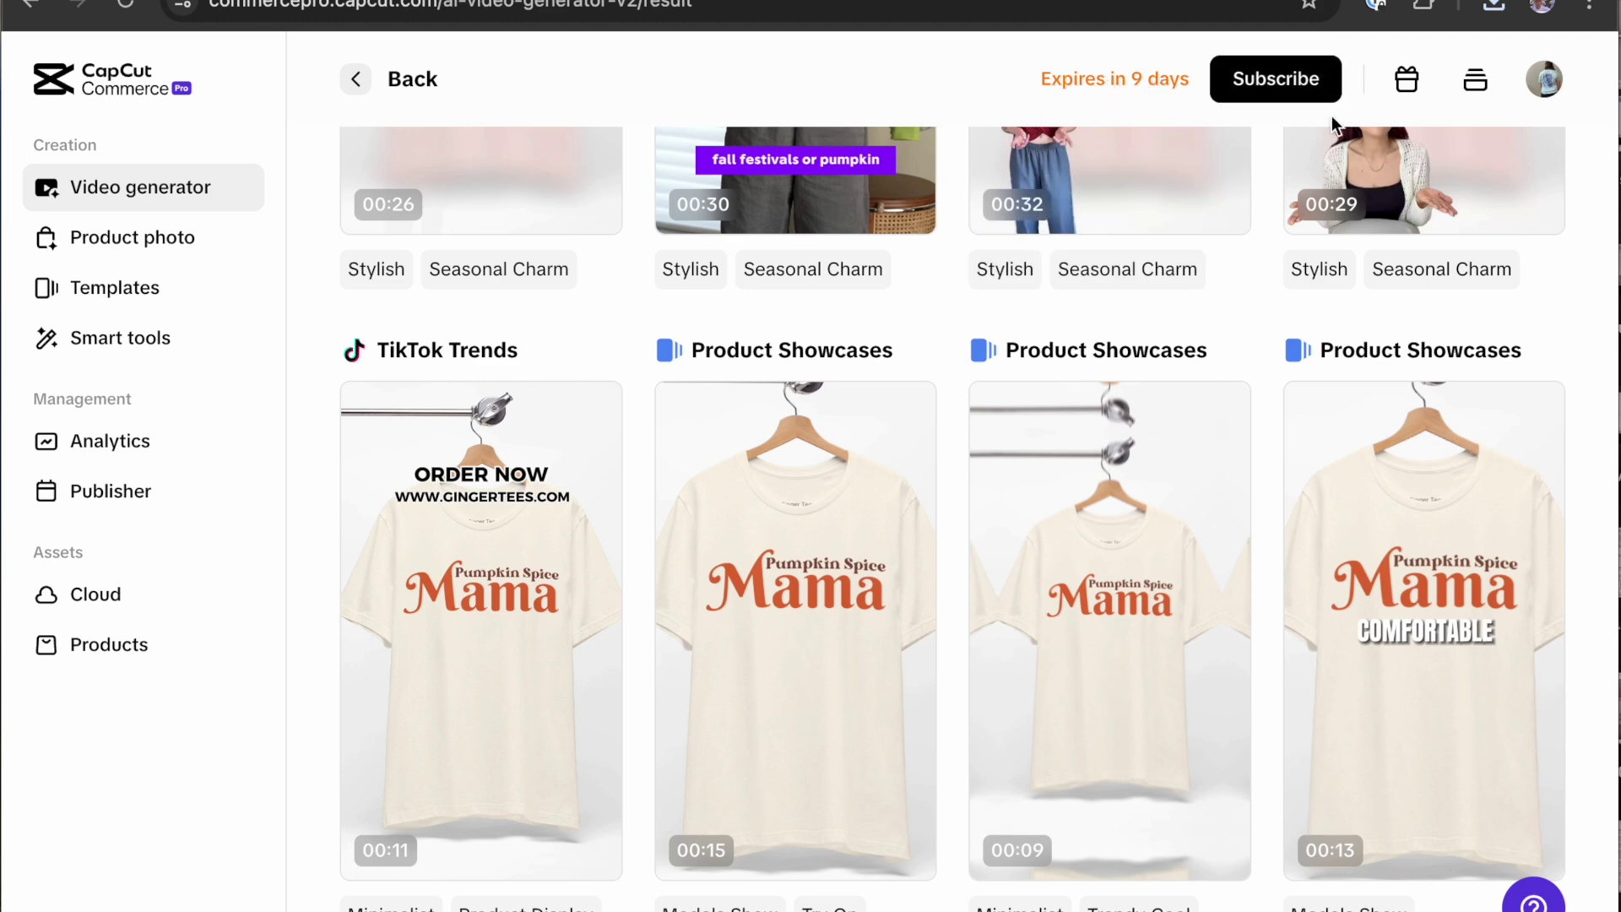
scroll(1336, 315, "up", 5)
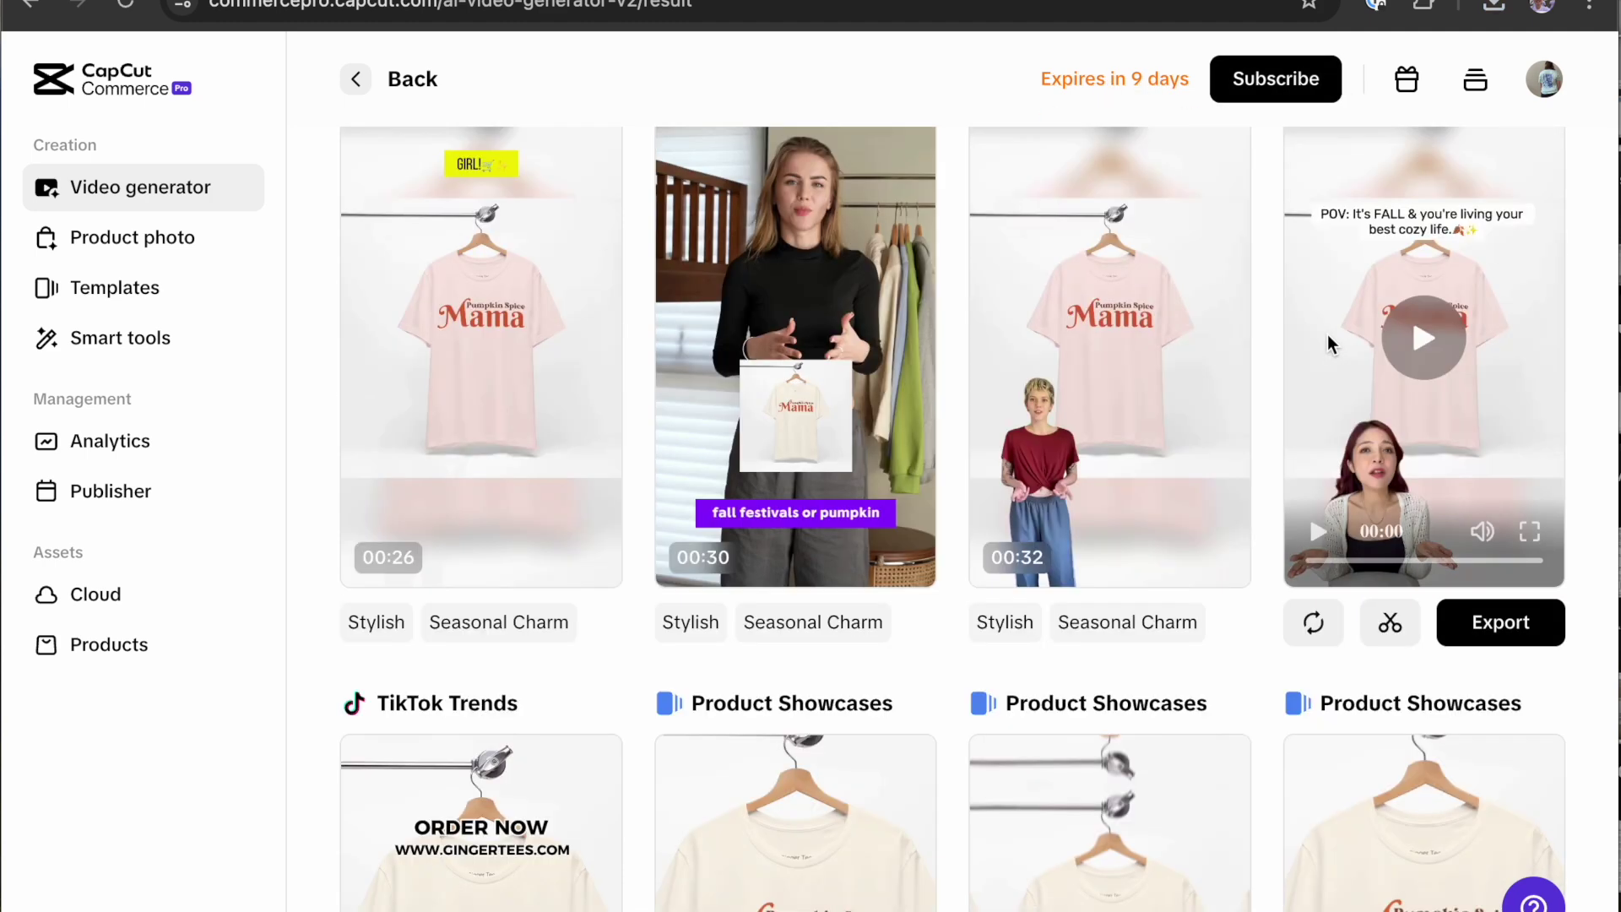
mouse_move(745, 200)
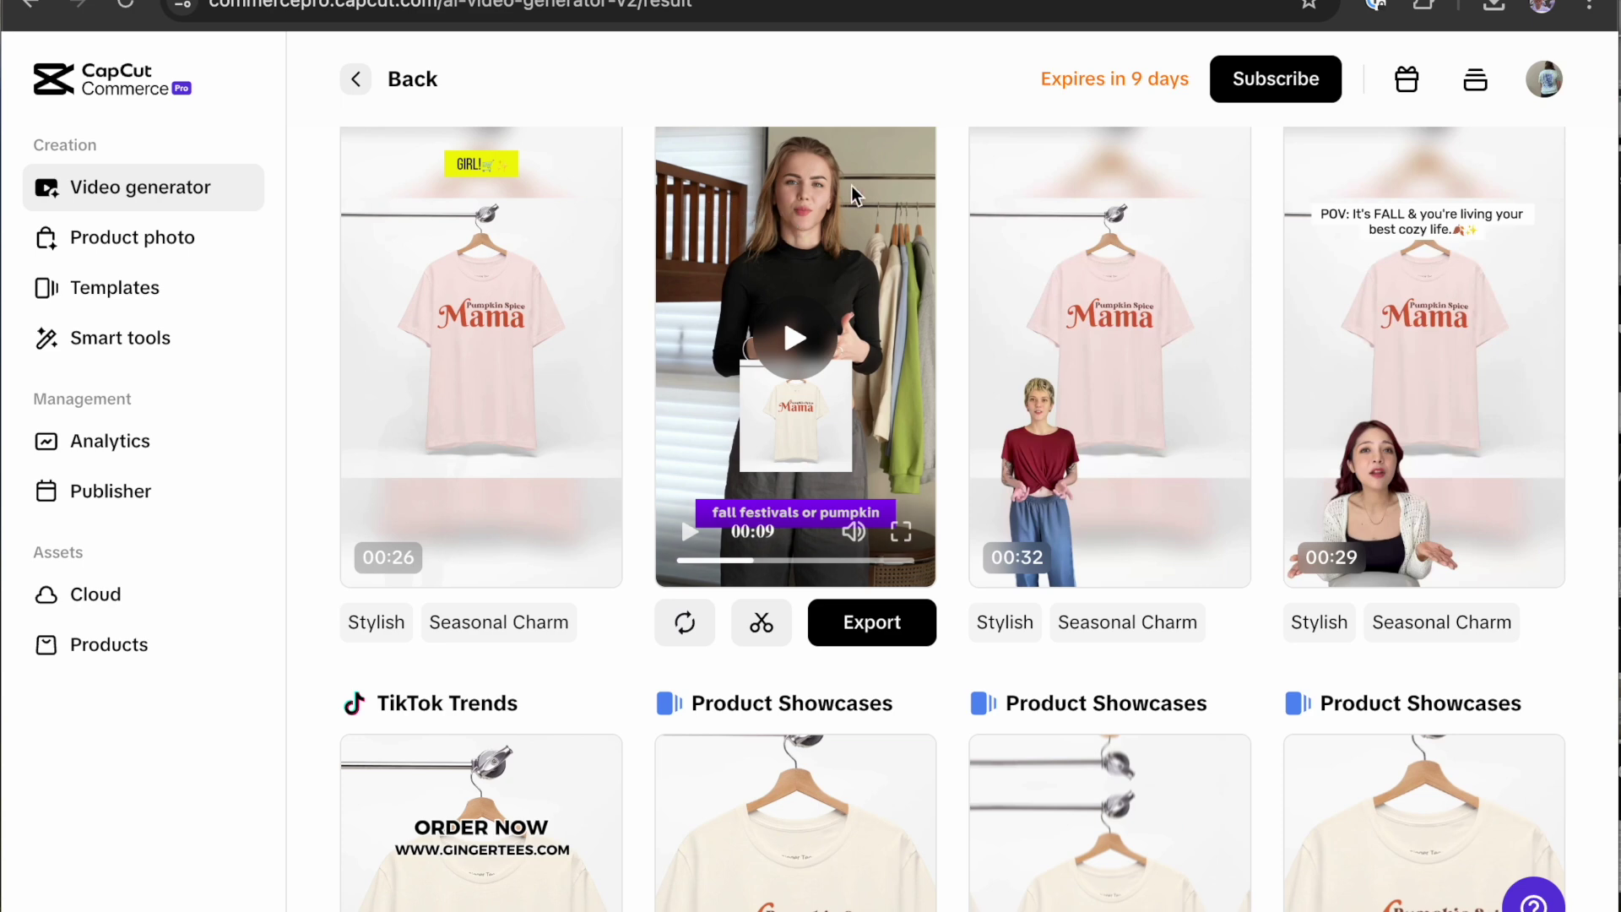
mouse_move(571, 150)
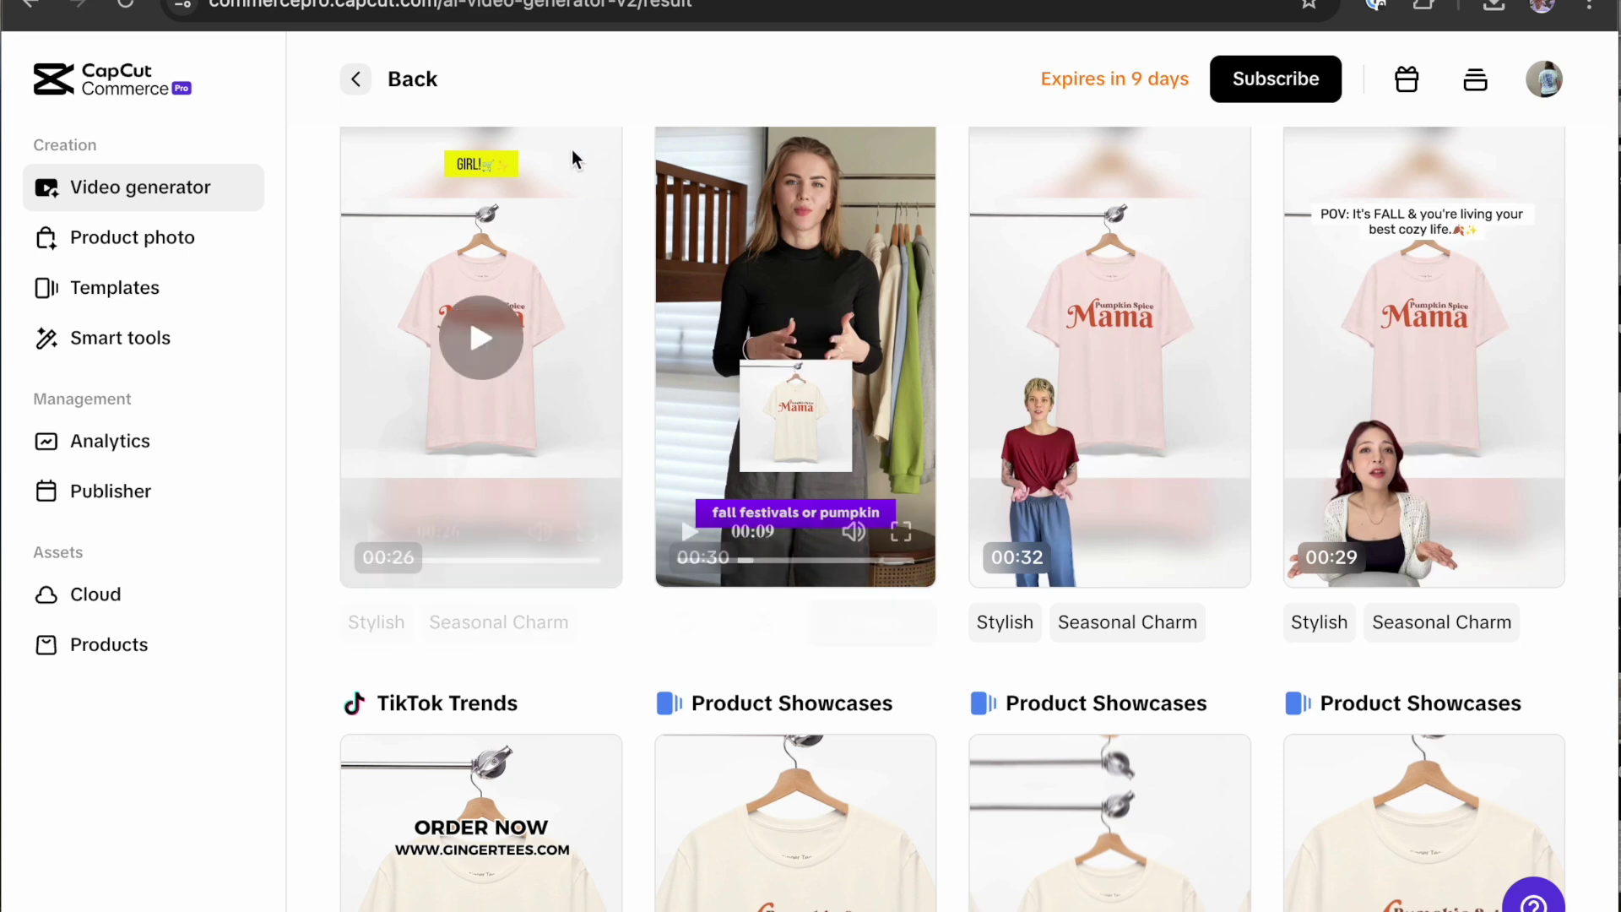